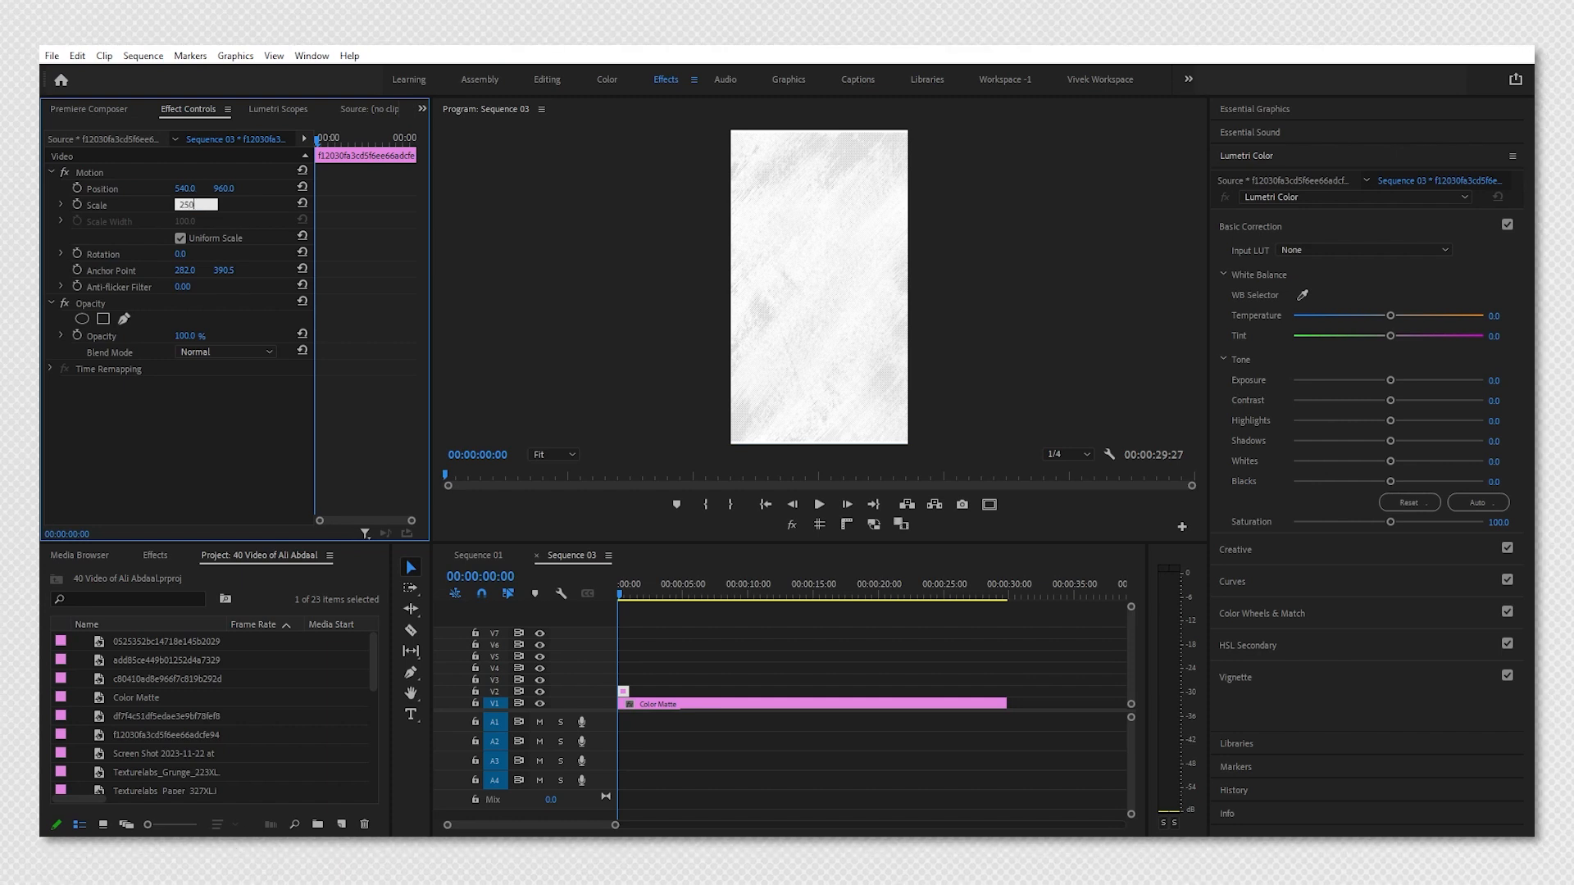
Apply a scale of 250 to the paper texture clip.
key("Return")
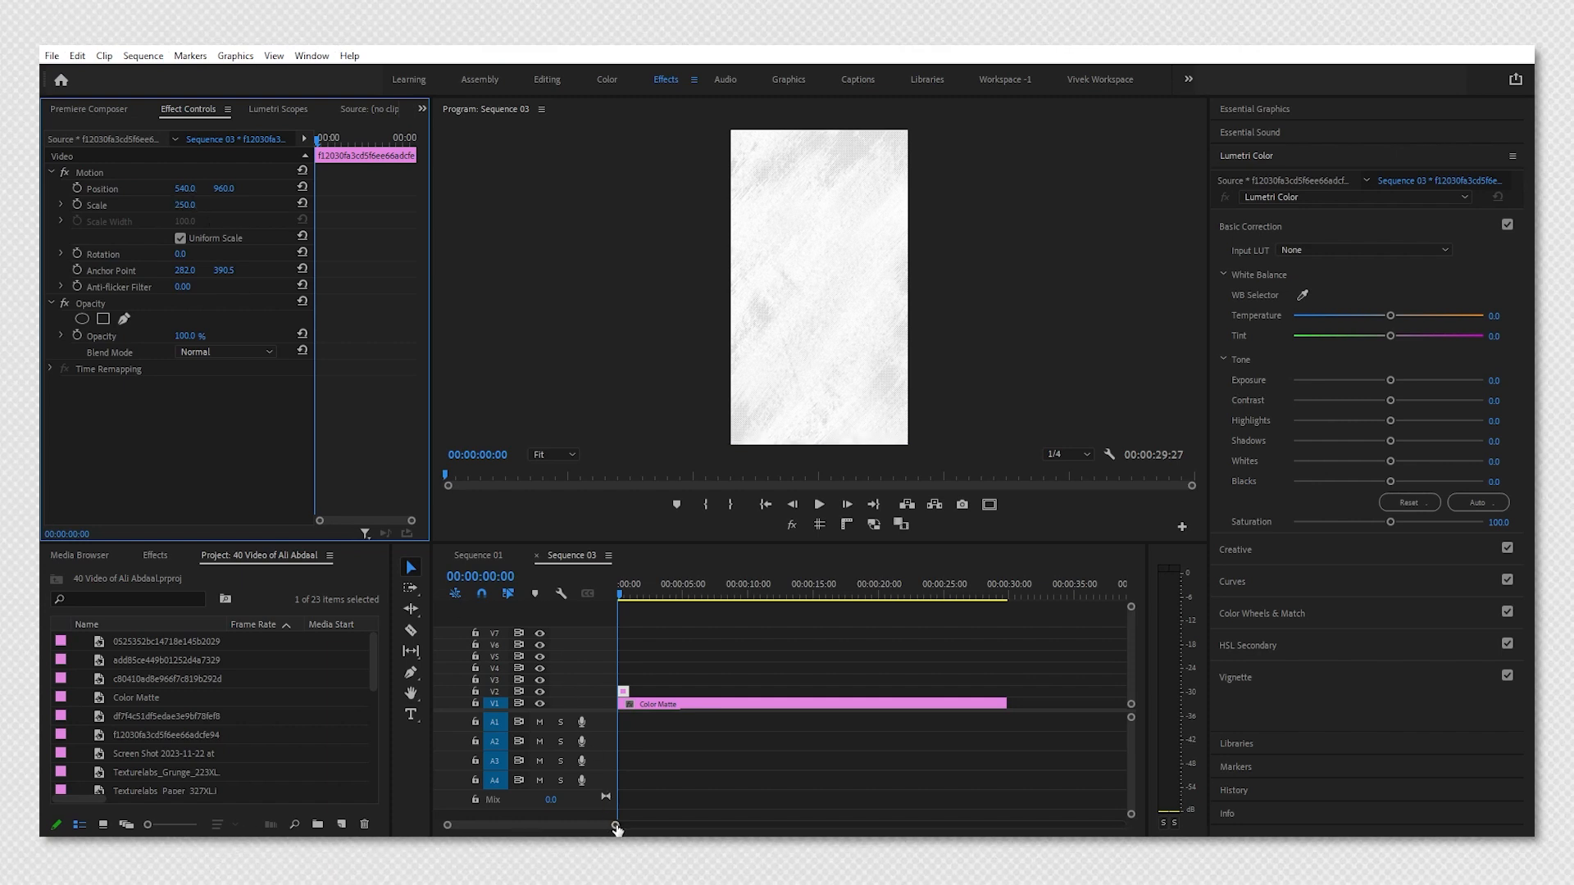
left_click_drag(614, 825, 551, 825)
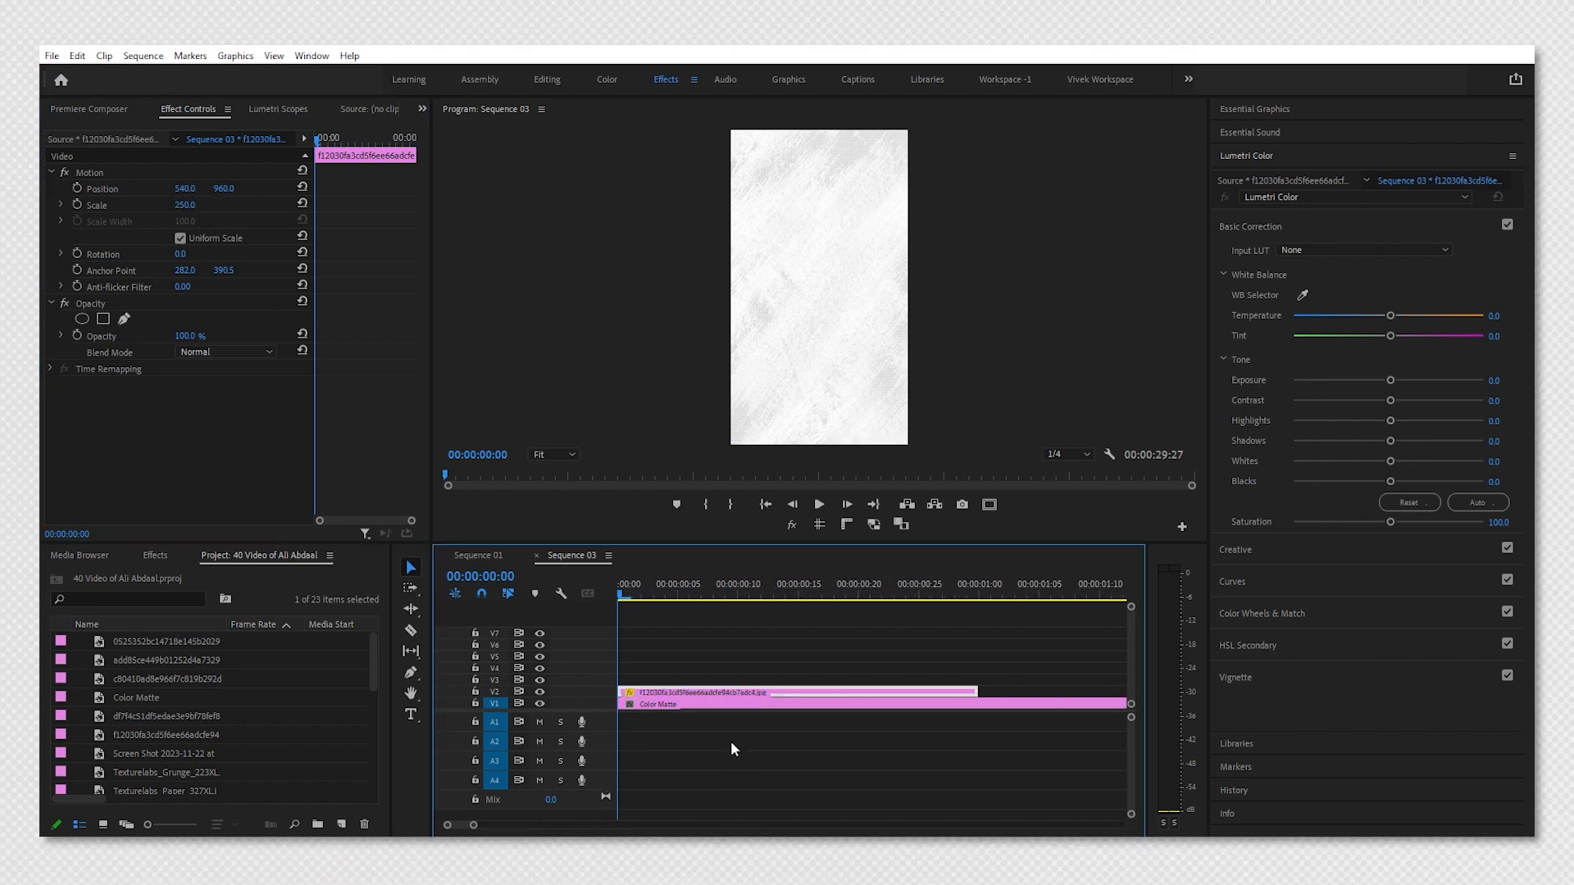
Enable opacity animation on the texture clip and add a second opacity keyframe 20 frames in.
left_click(685, 682)
left_click(684, 694)
left_click(72, 333)
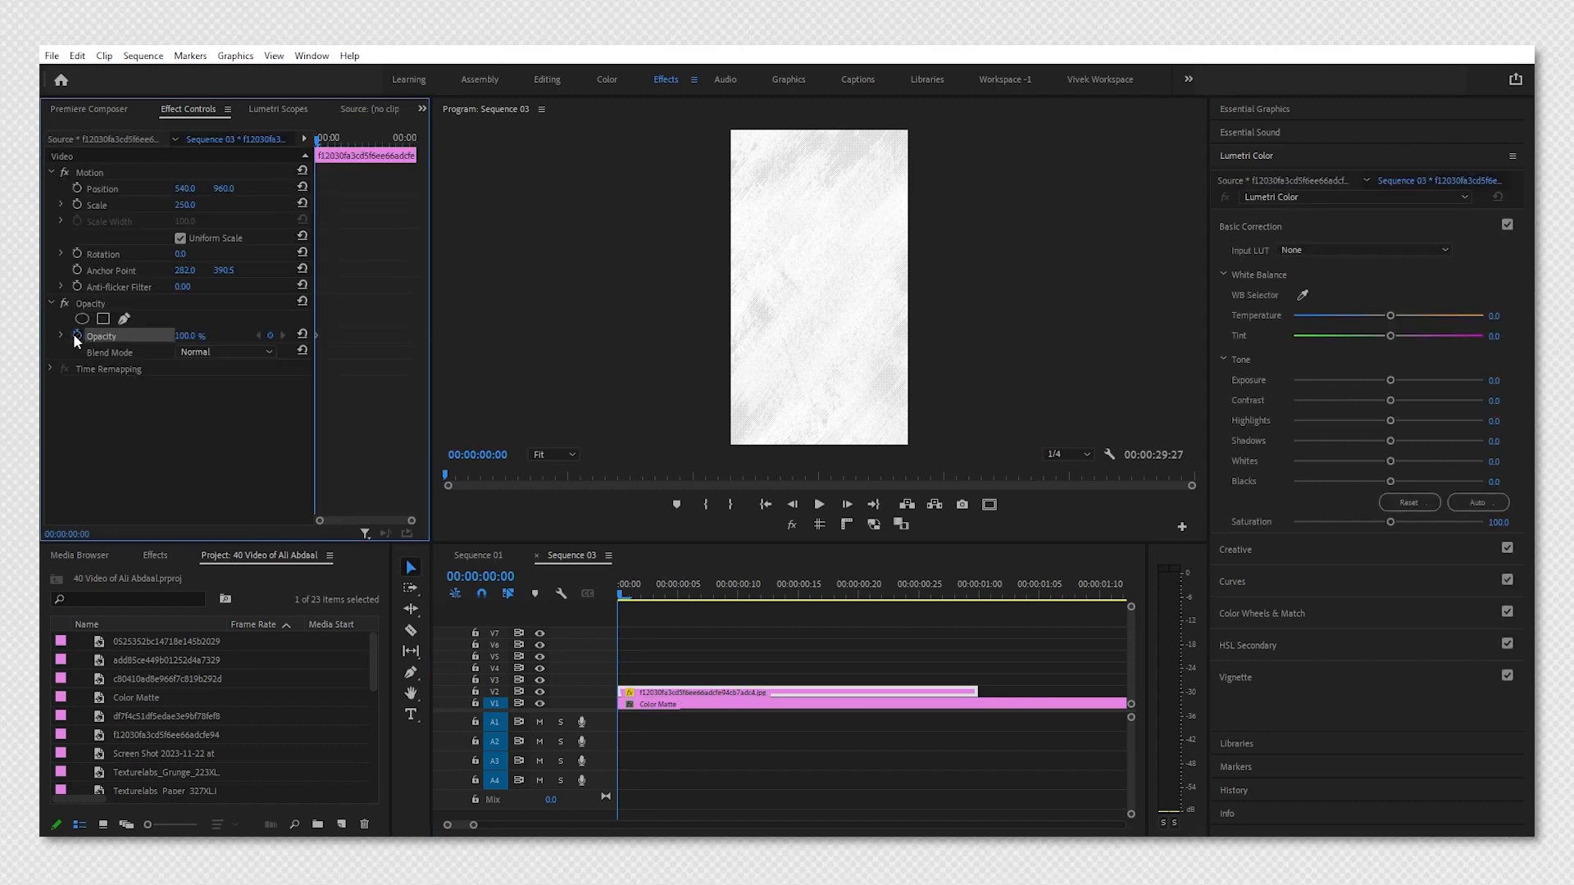
key("shift+Right")
key("shift+Right")
key("shift+Right")
key("shift+Right")
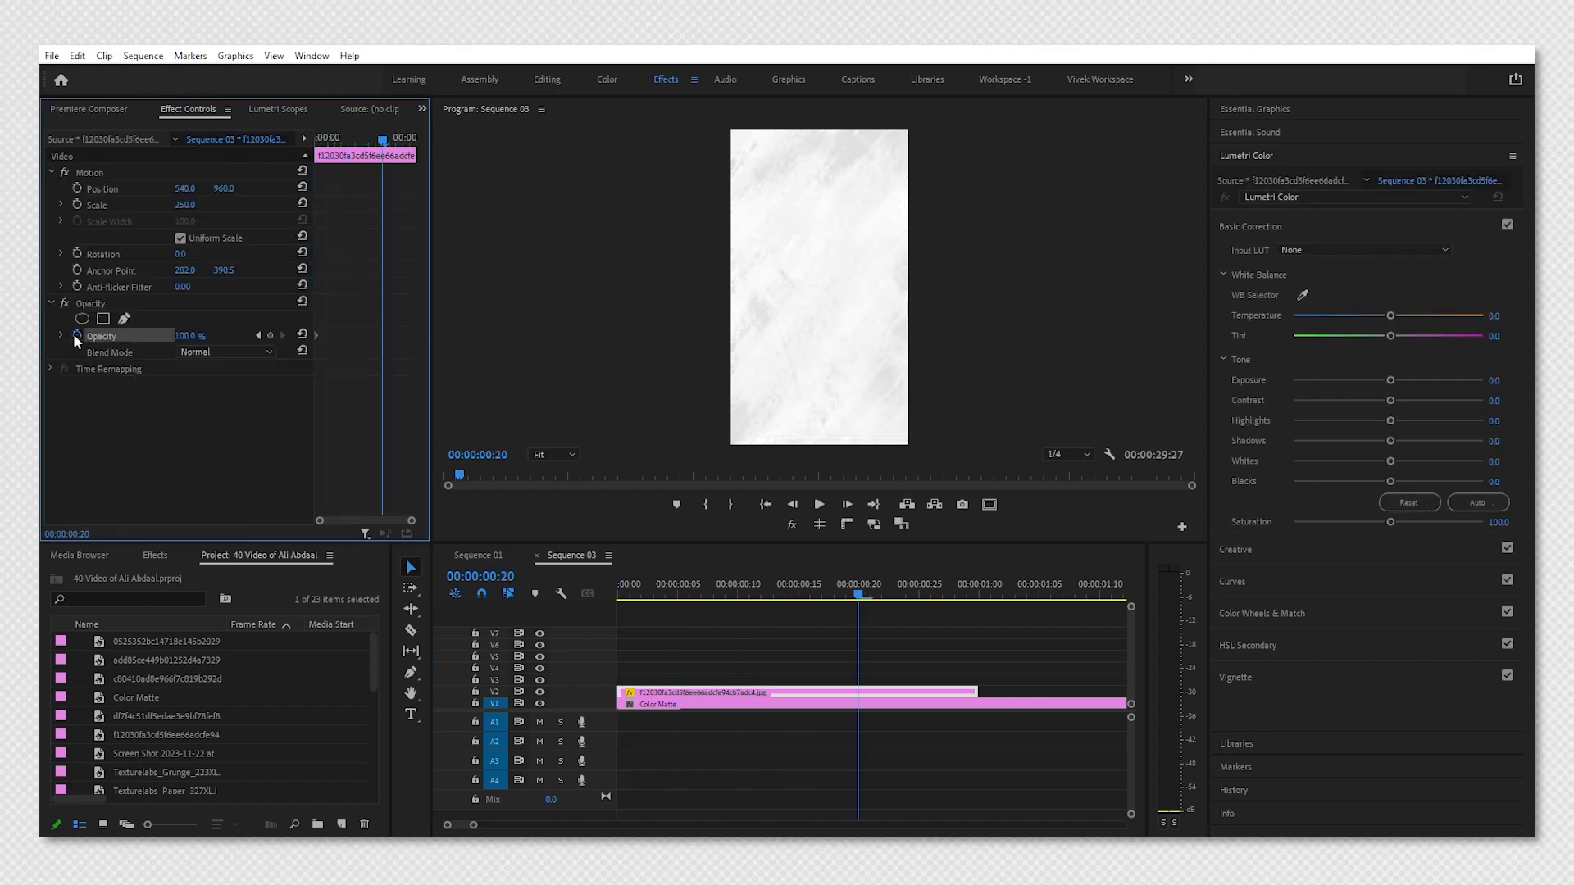
left_click(271, 336)
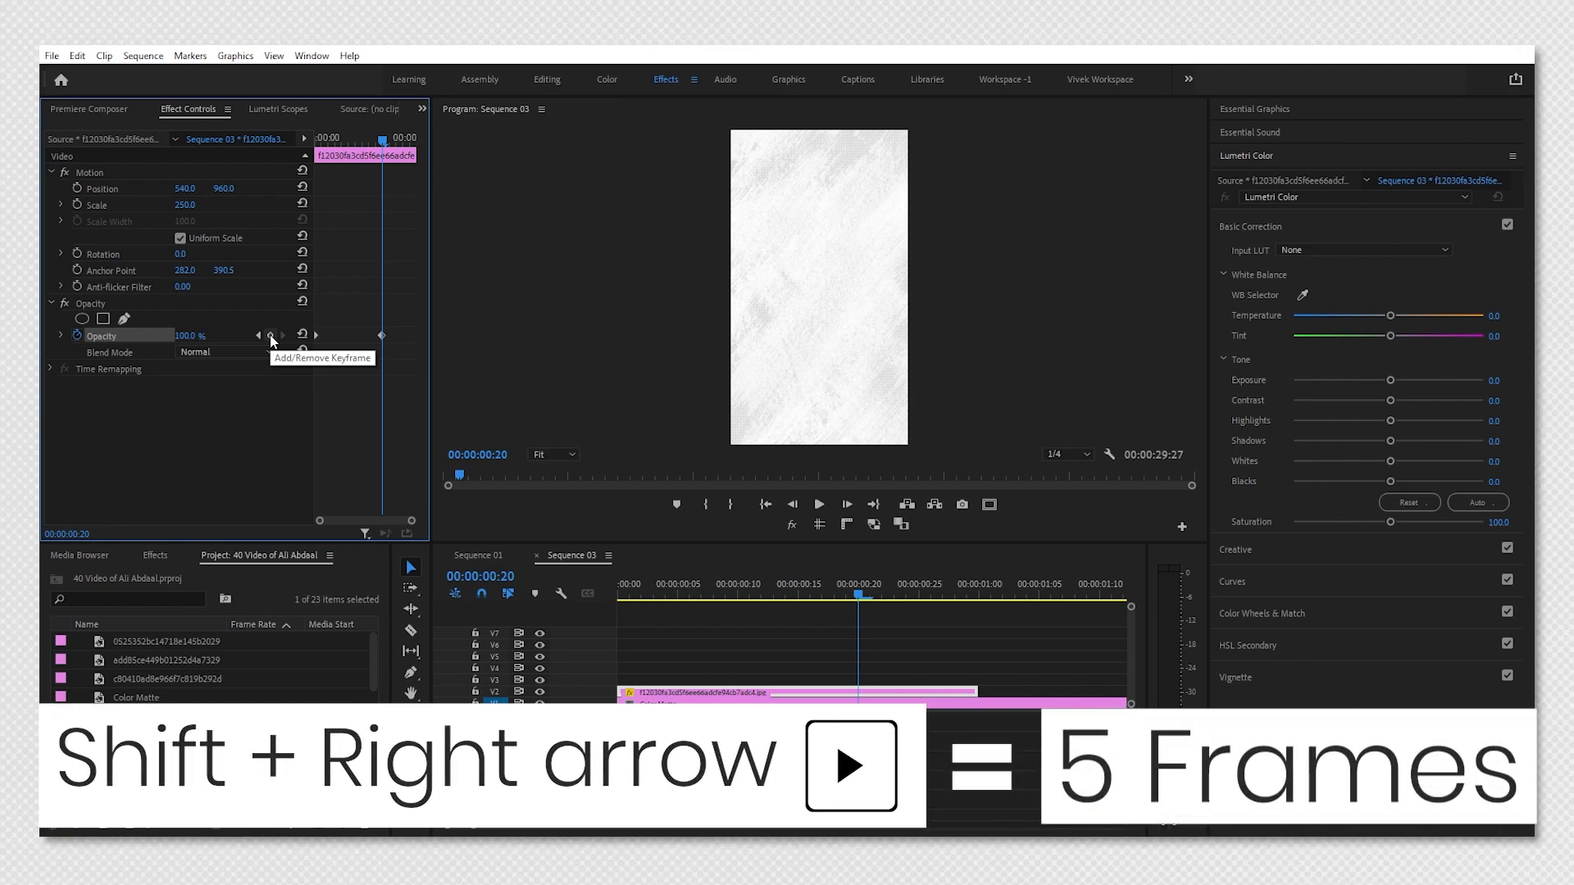
Trim the texture clip to end at 1:10 and add a third opacity keyframe there.
key("shift+Right")
key("shift+Right")
key("shift+Right")
key("shift+Right")
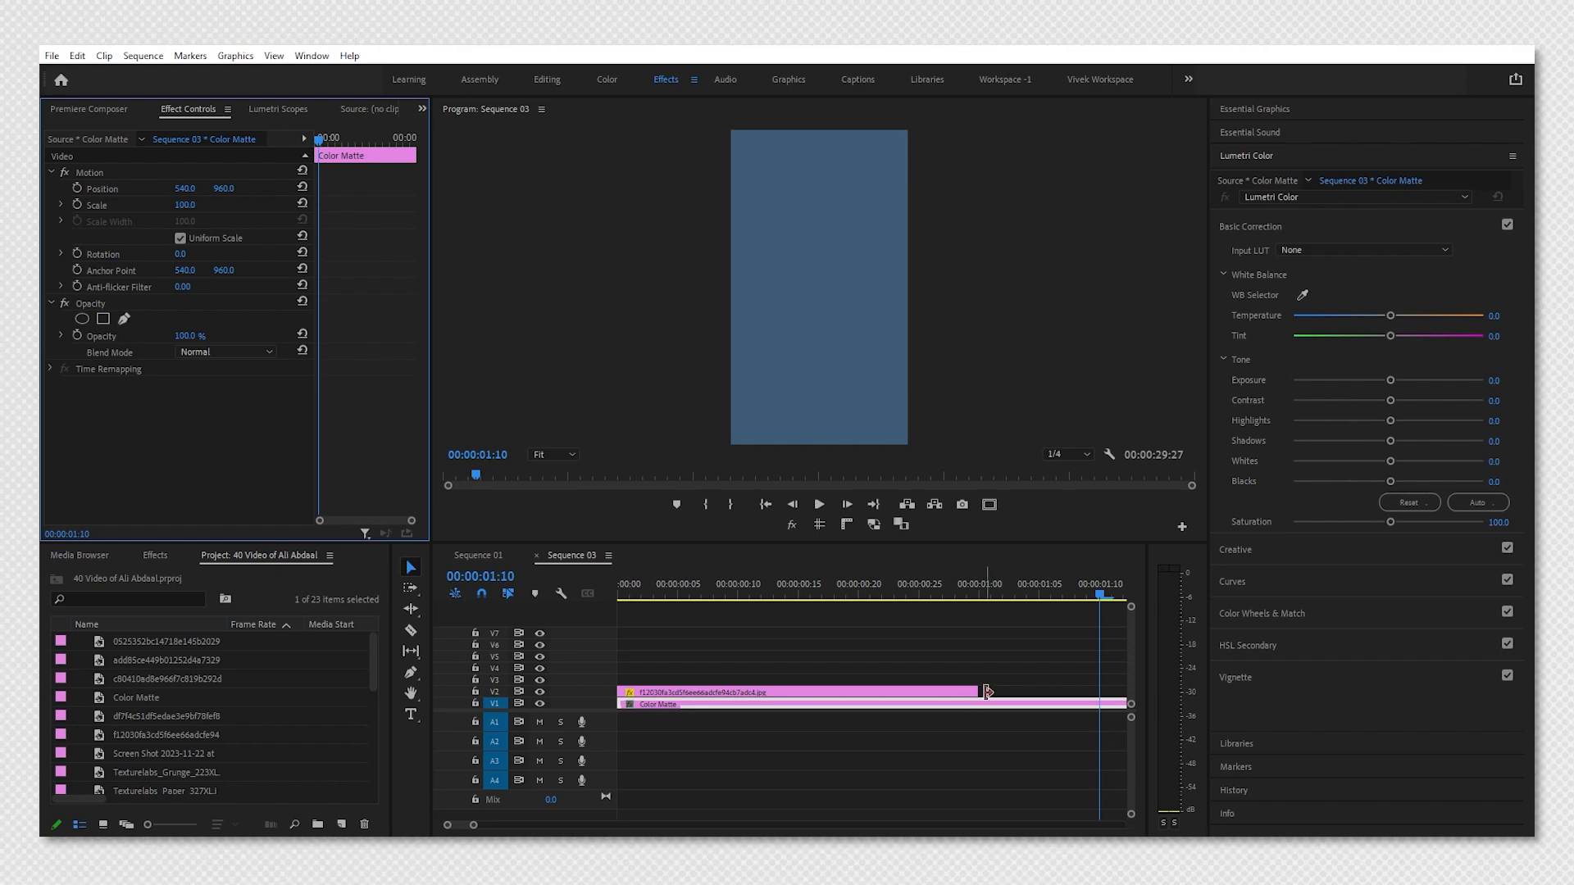
left_click_drag(980, 693, 1100, 705)
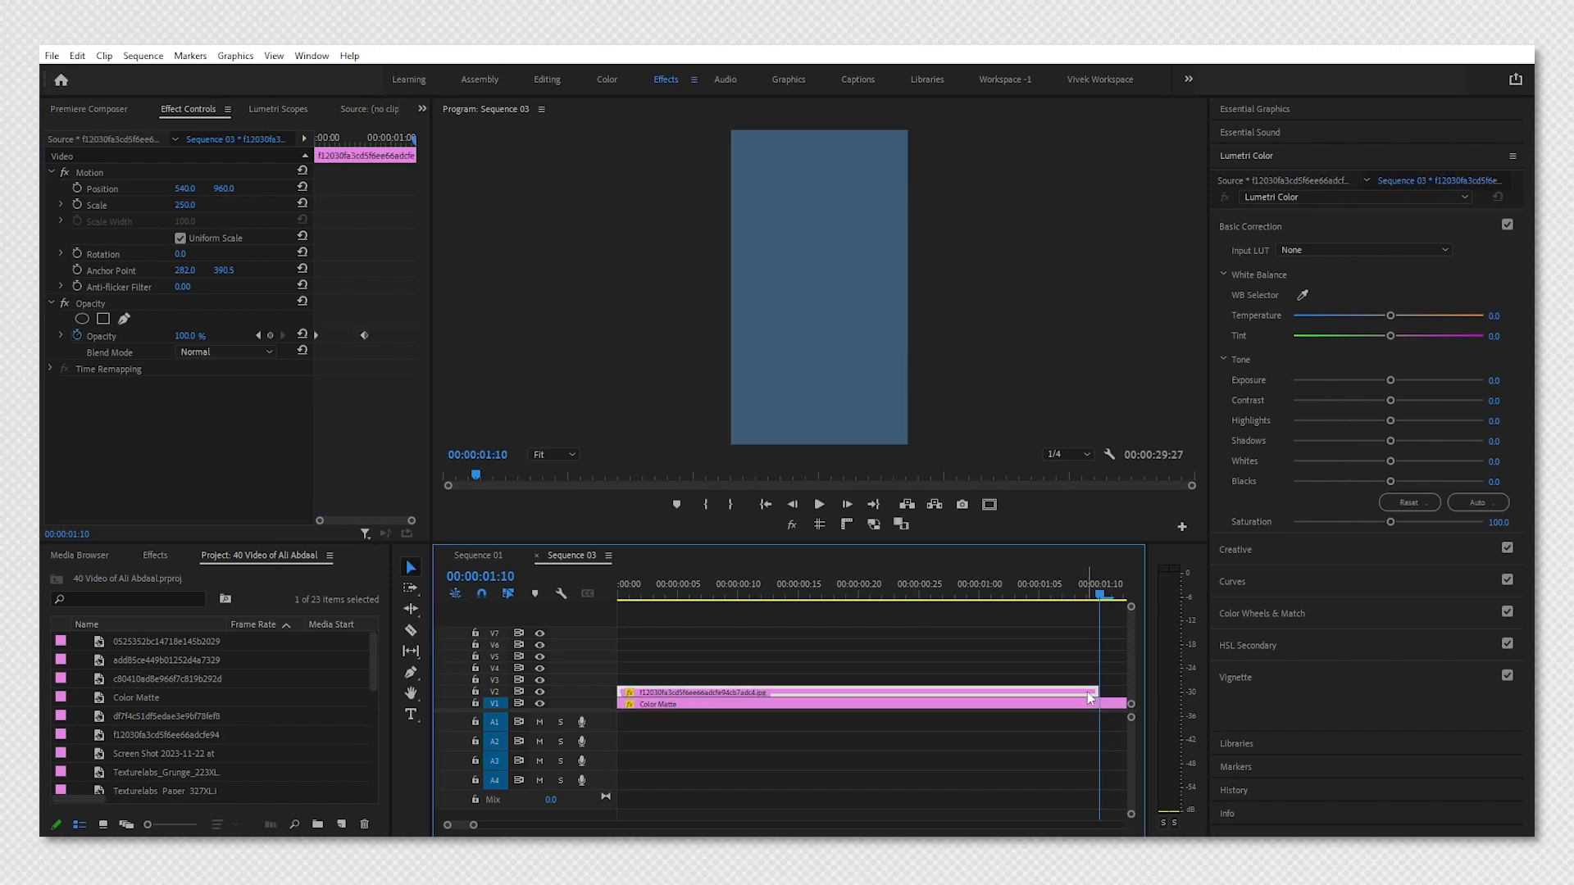
left_click(272, 336)
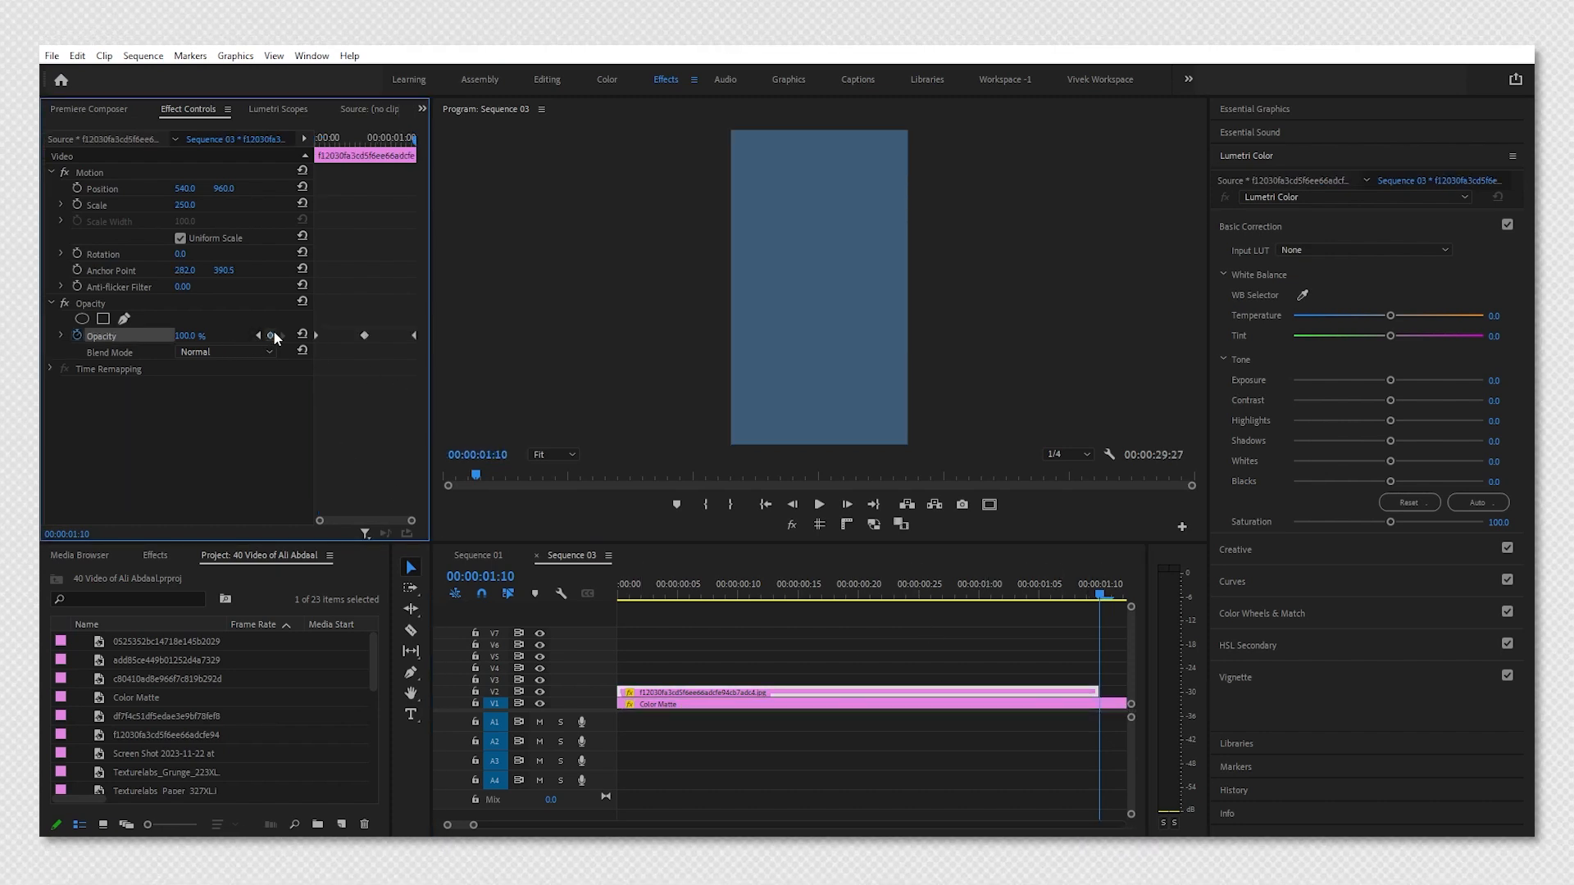
left_click_drag(1102, 695, 1110, 687)
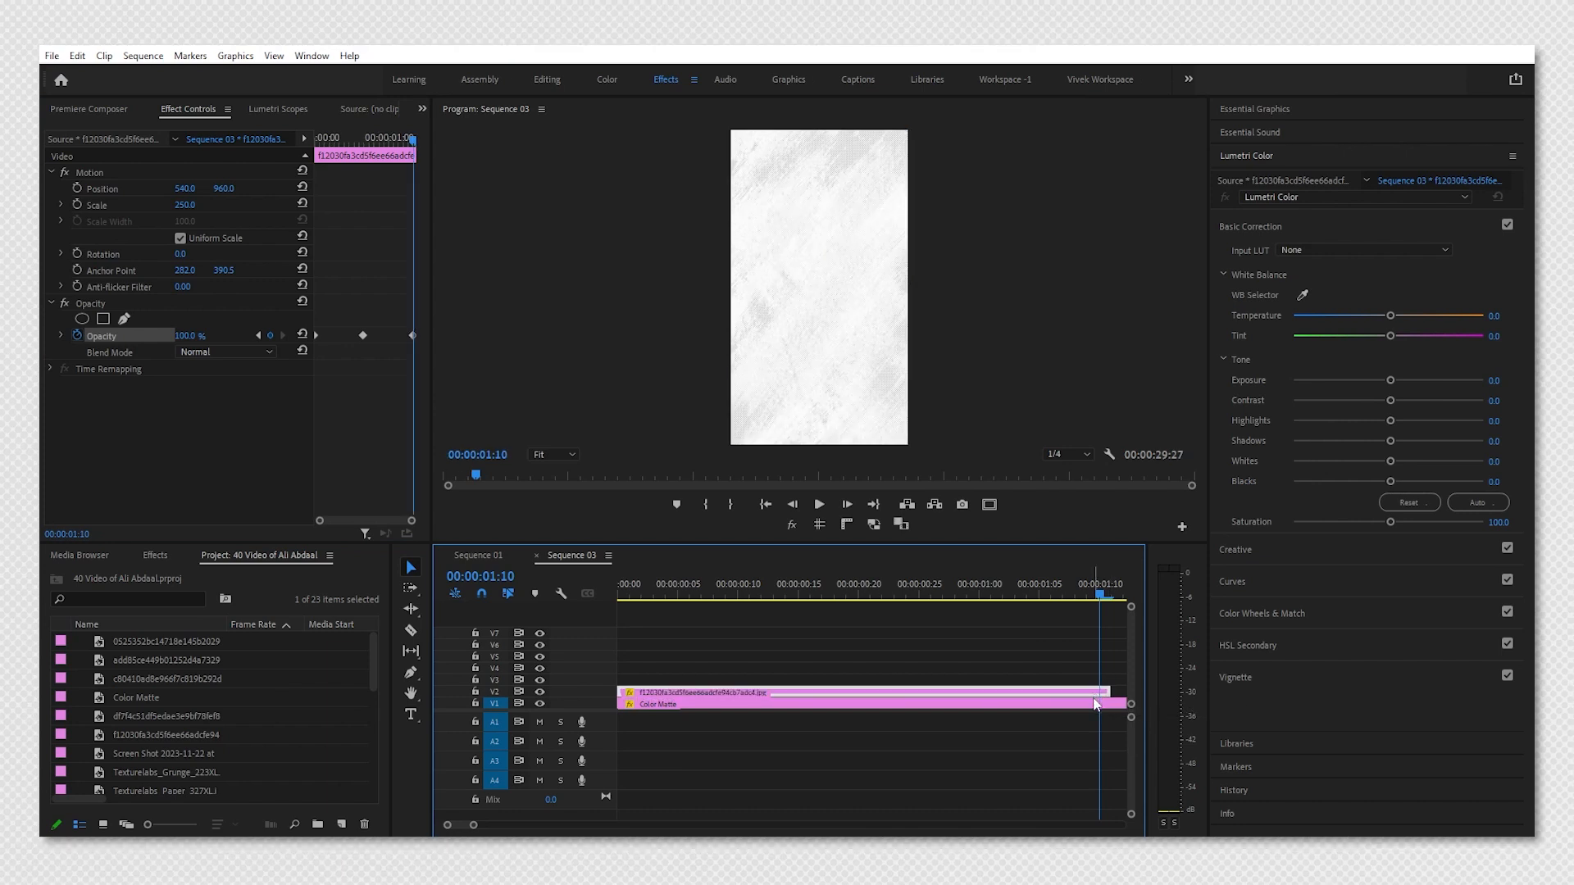
Set the three opacity keyframes to 0%, 100% and 0%.
left_click(280, 377)
left_click(257, 336)
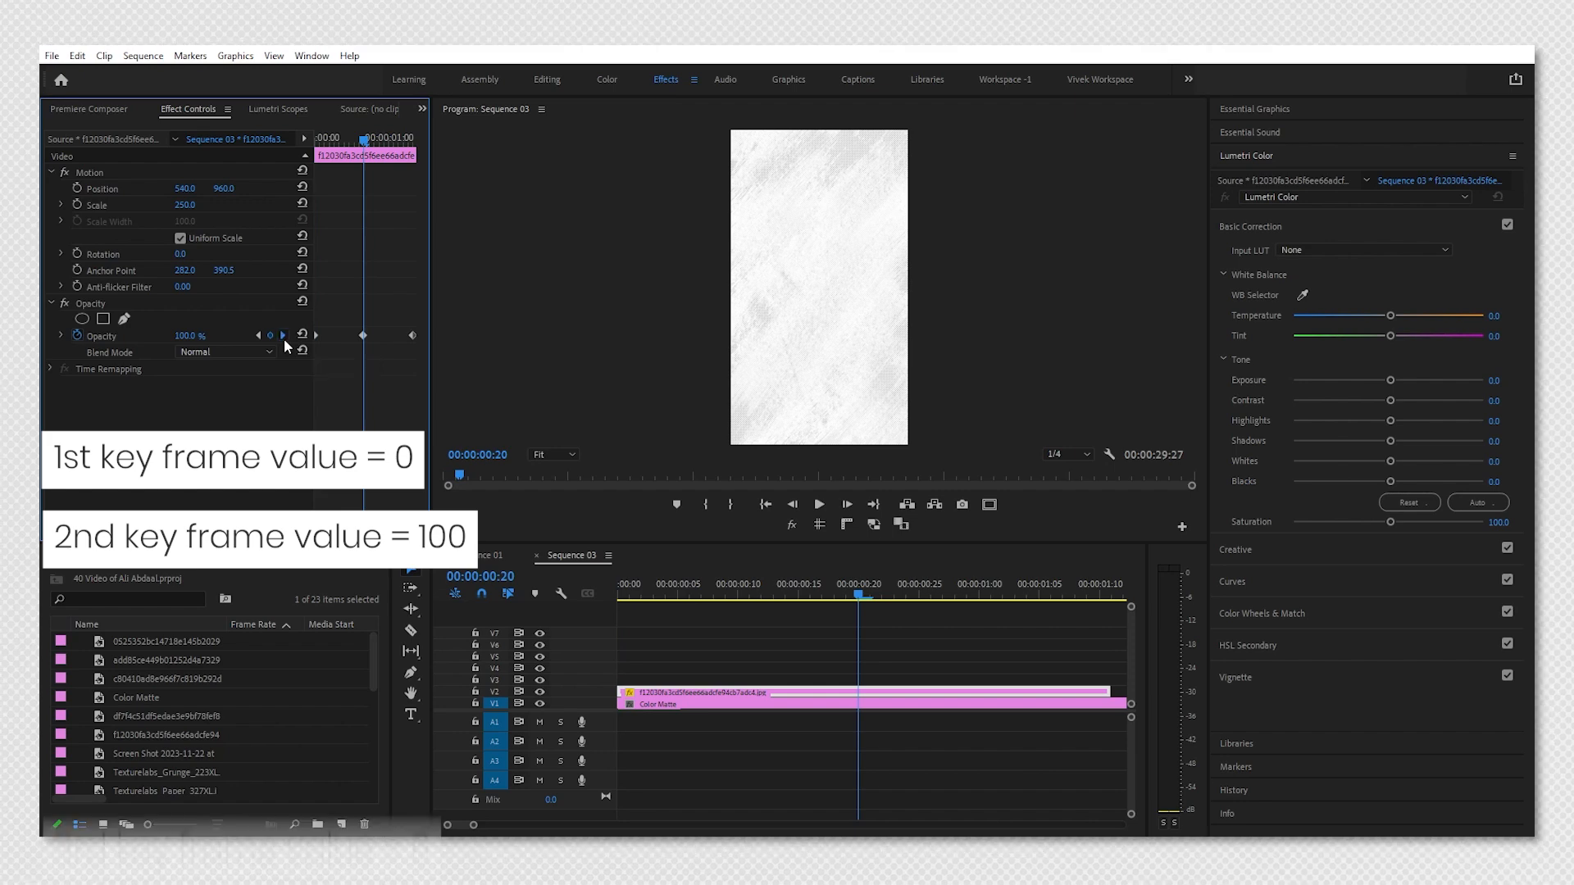
left_click(284, 336)
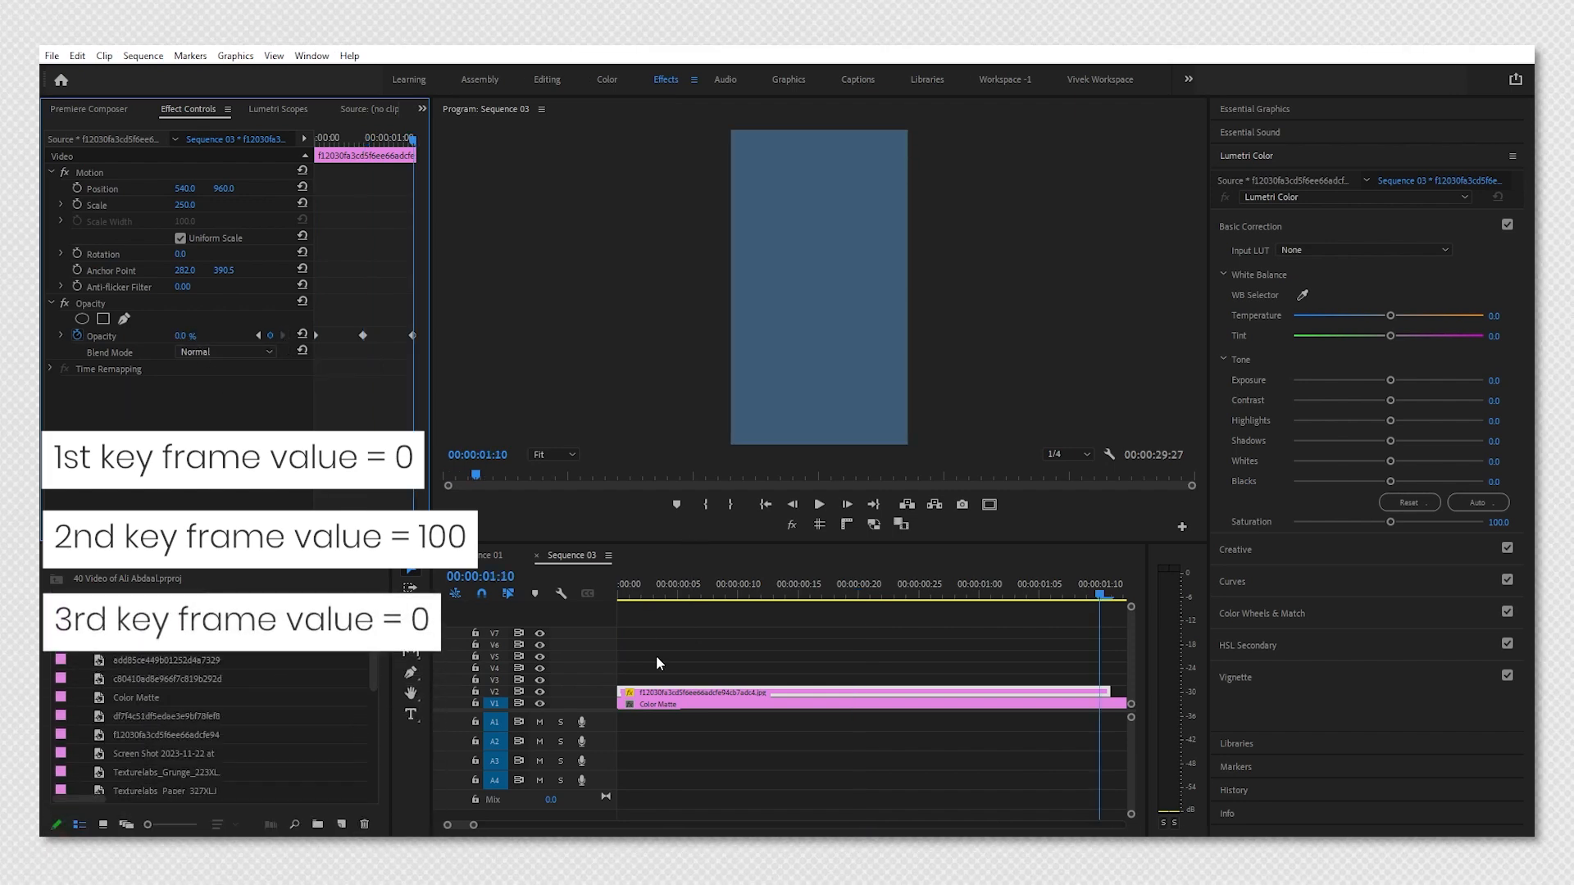
Nest the texture clip into a new sequence named Dotted Texture 01.
left_click(756, 628)
left_click(768, 593)
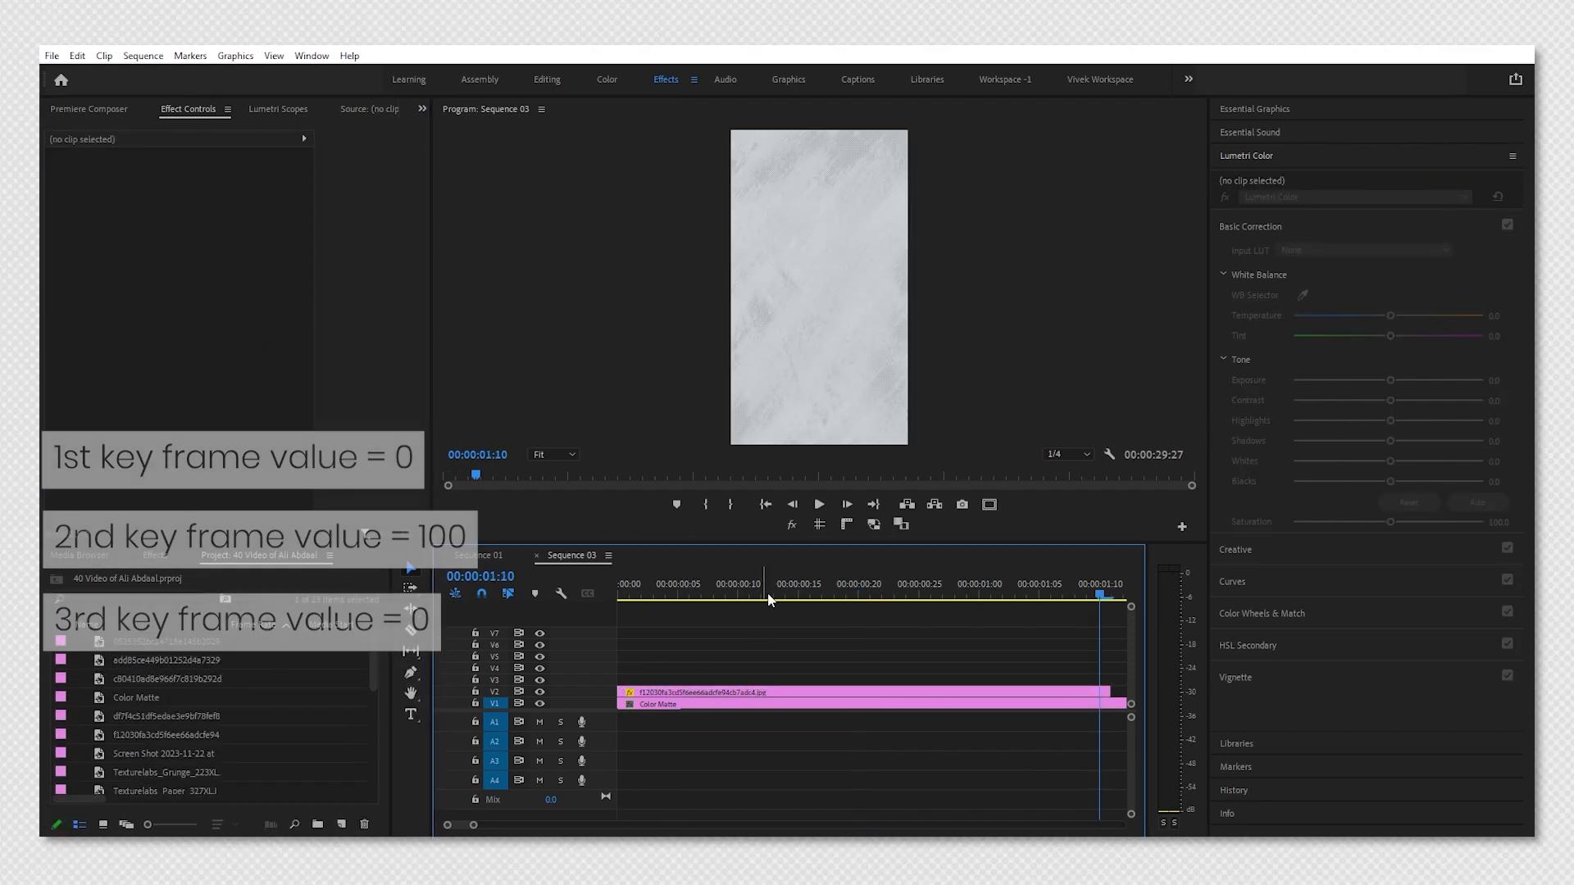
left_click(791, 693)
key("Home")
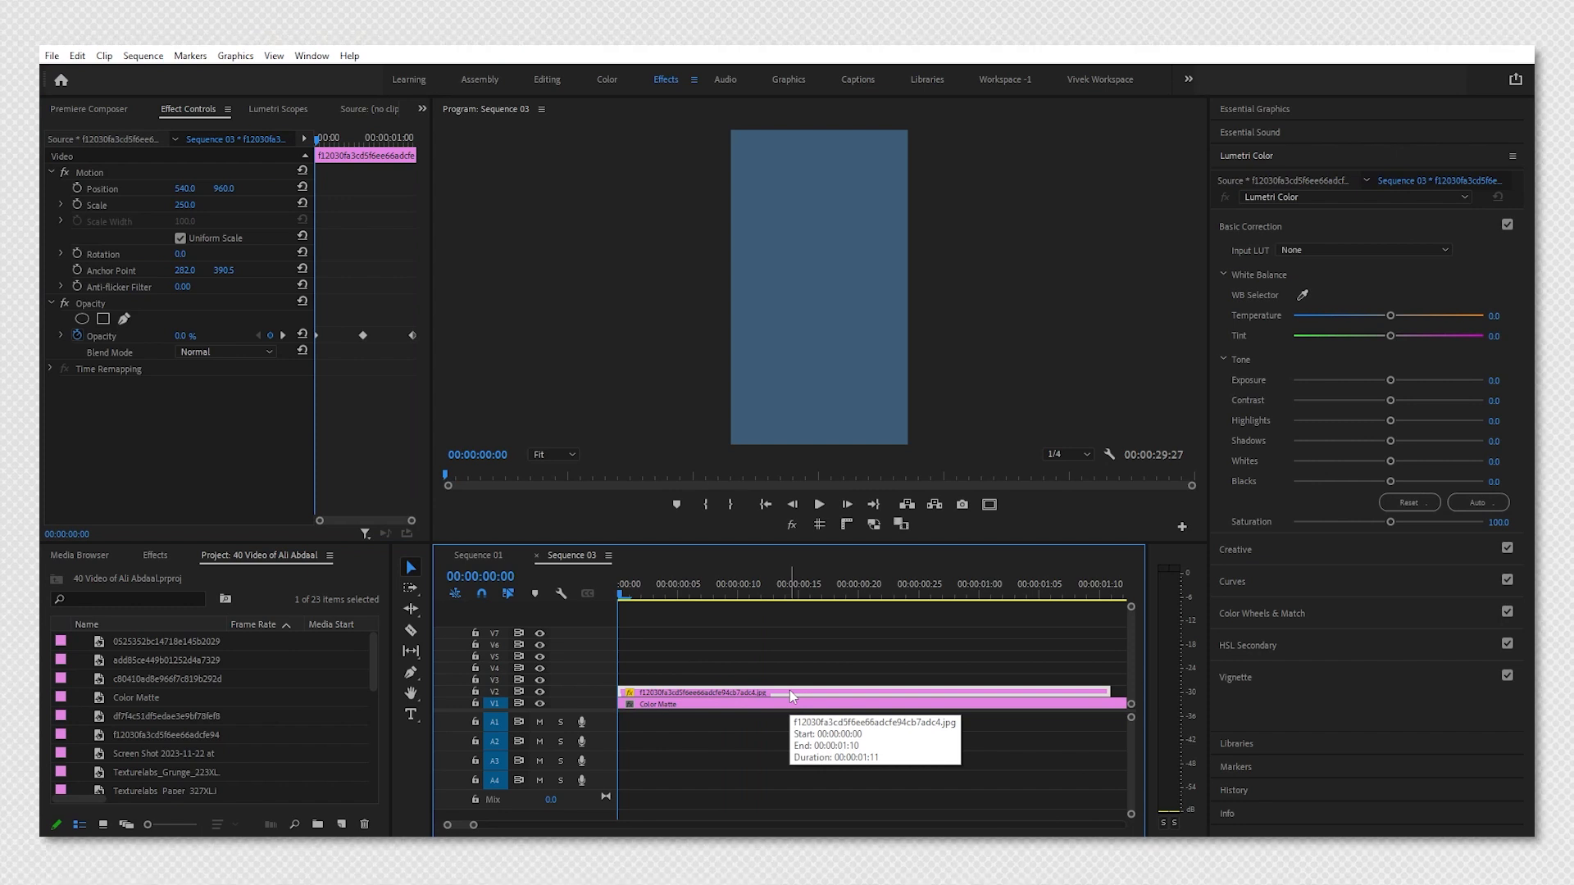
key("ctrl+shift+n")
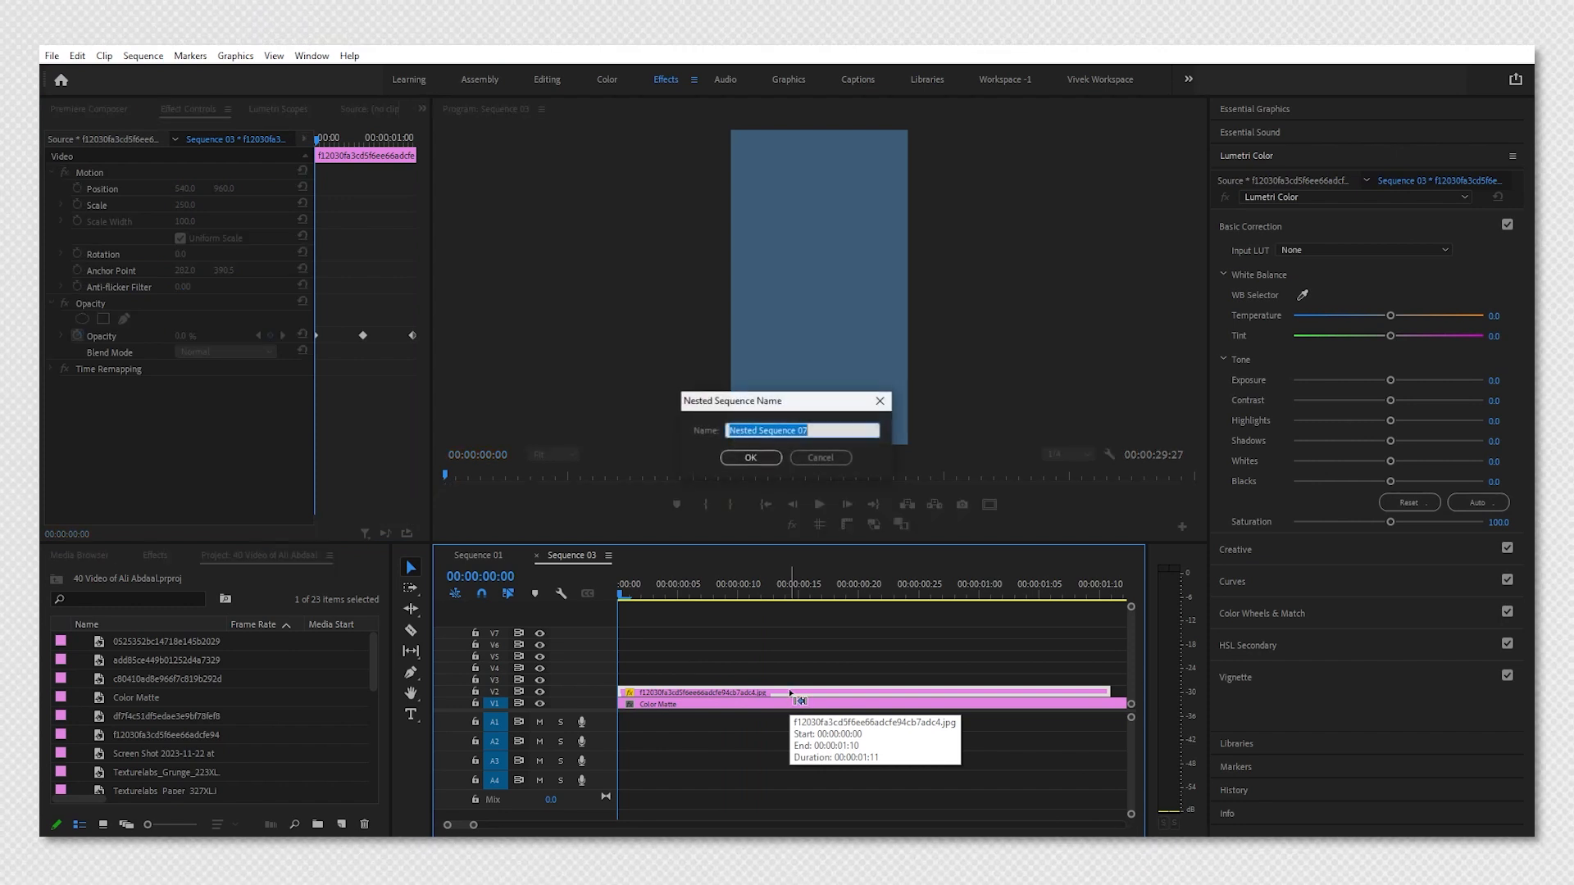
type("Dot")
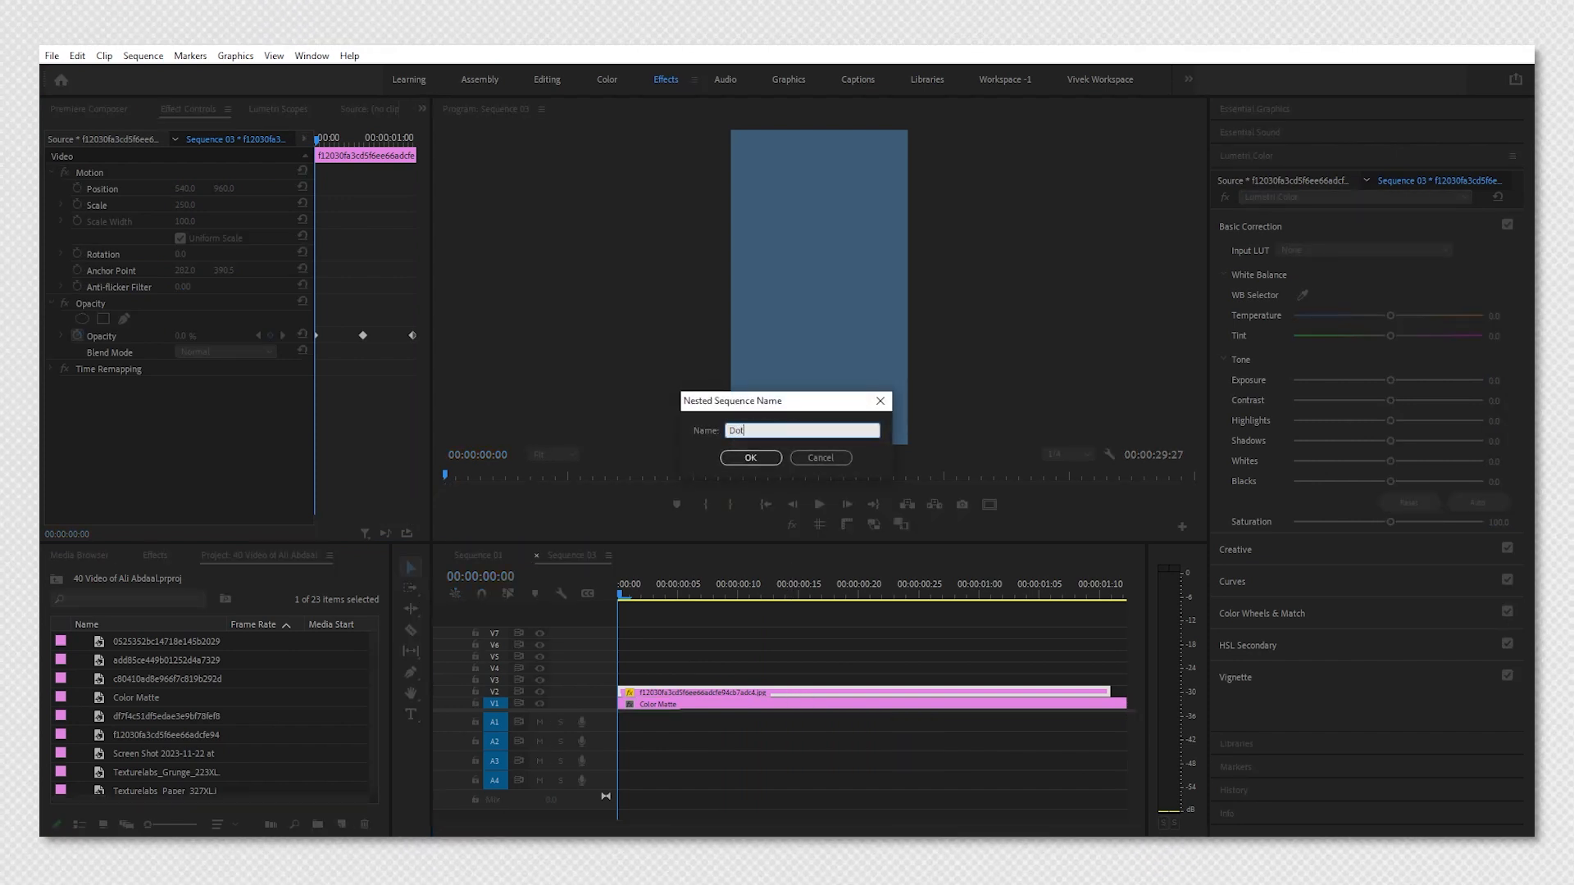
type("ted Textur")
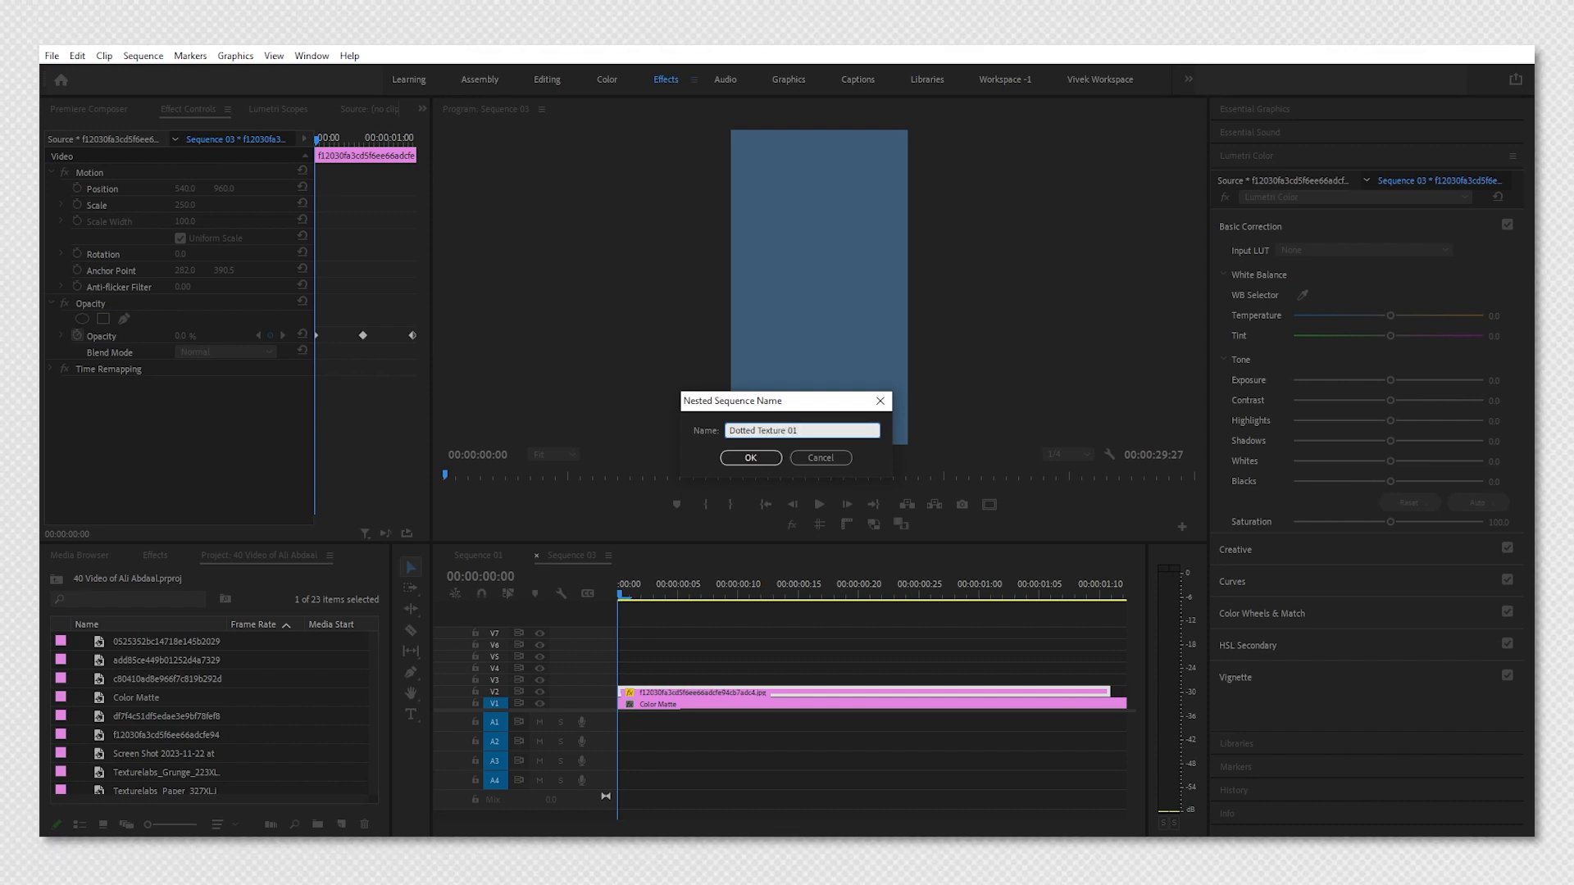
type("e 01")
key("Return")
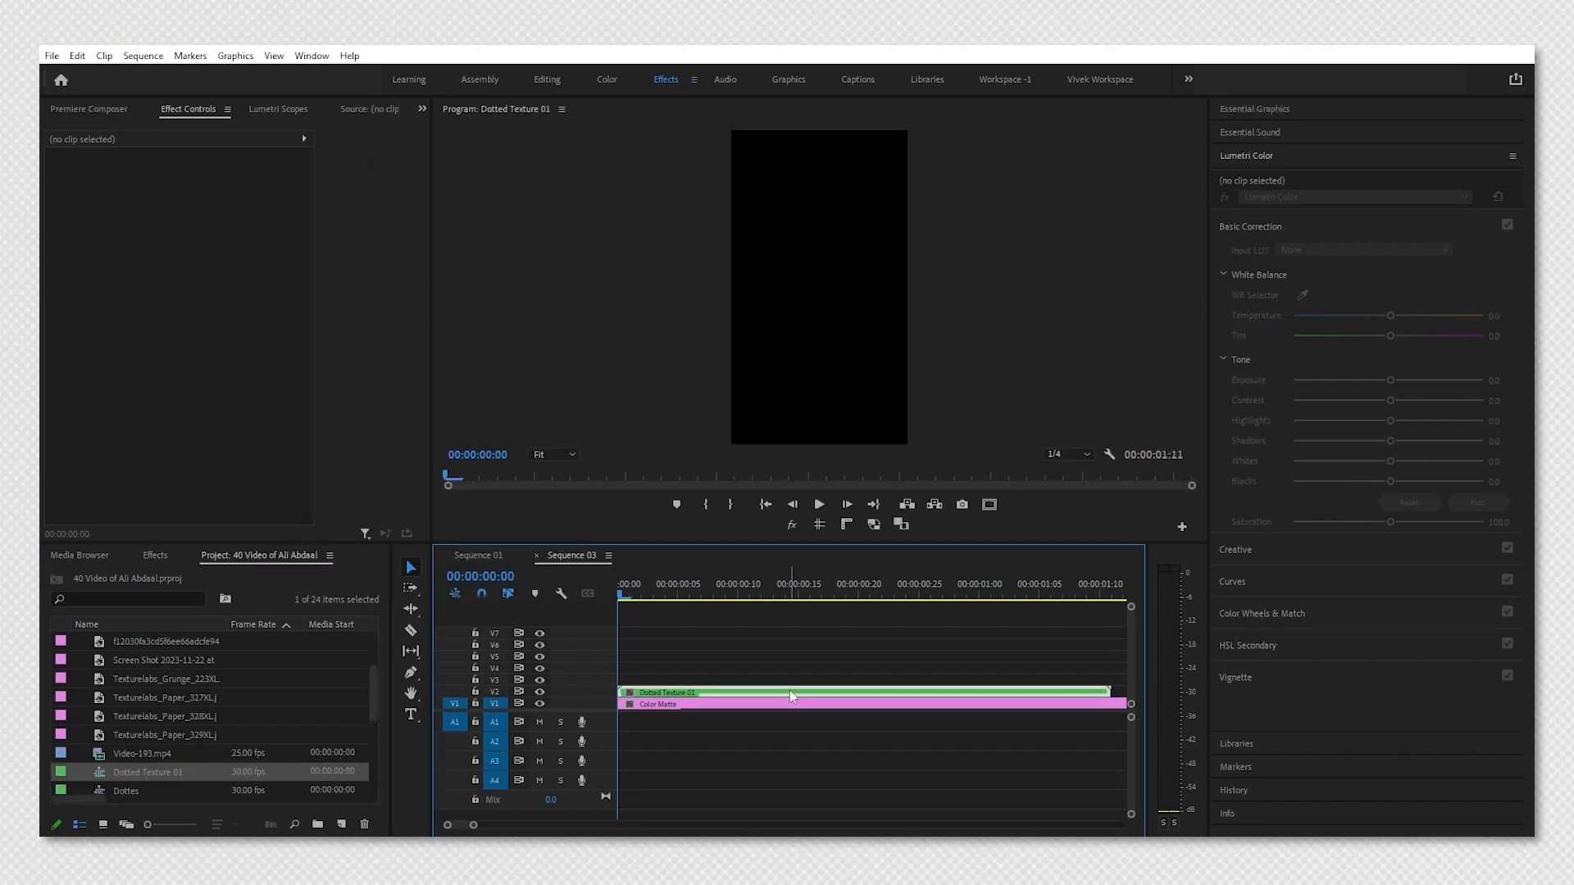
Open the Dotted Texture 01 sequence and paste repeated copies of the clip to fill about 30 seconds.
double_click(790, 691)
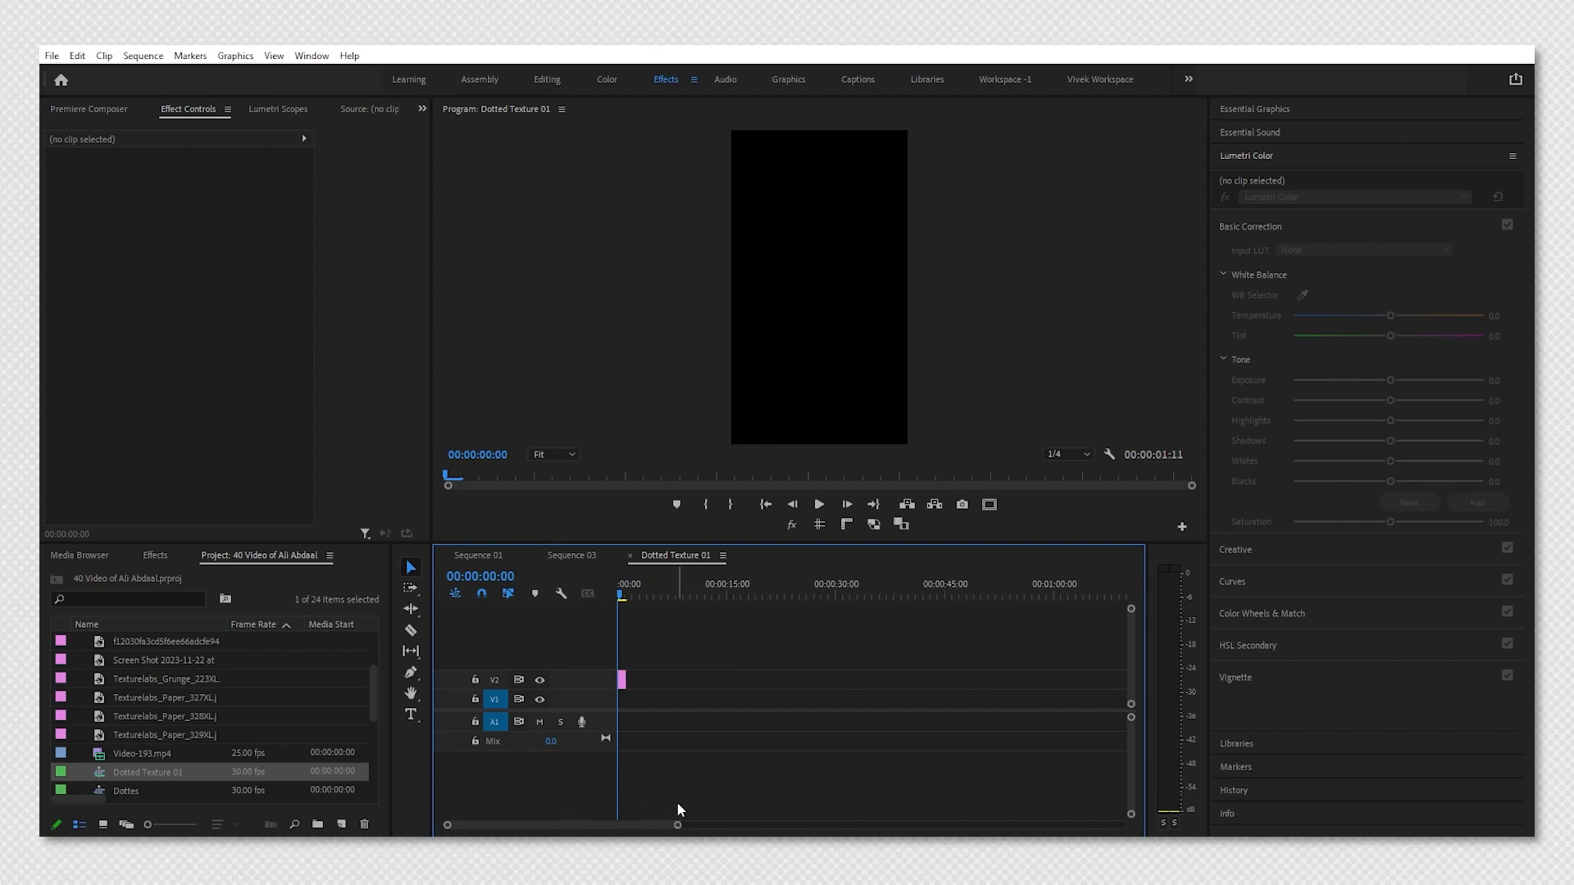
left_click(833, 591)
left_click(621, 682)
left_click_drag(619, 697, 620, 699)
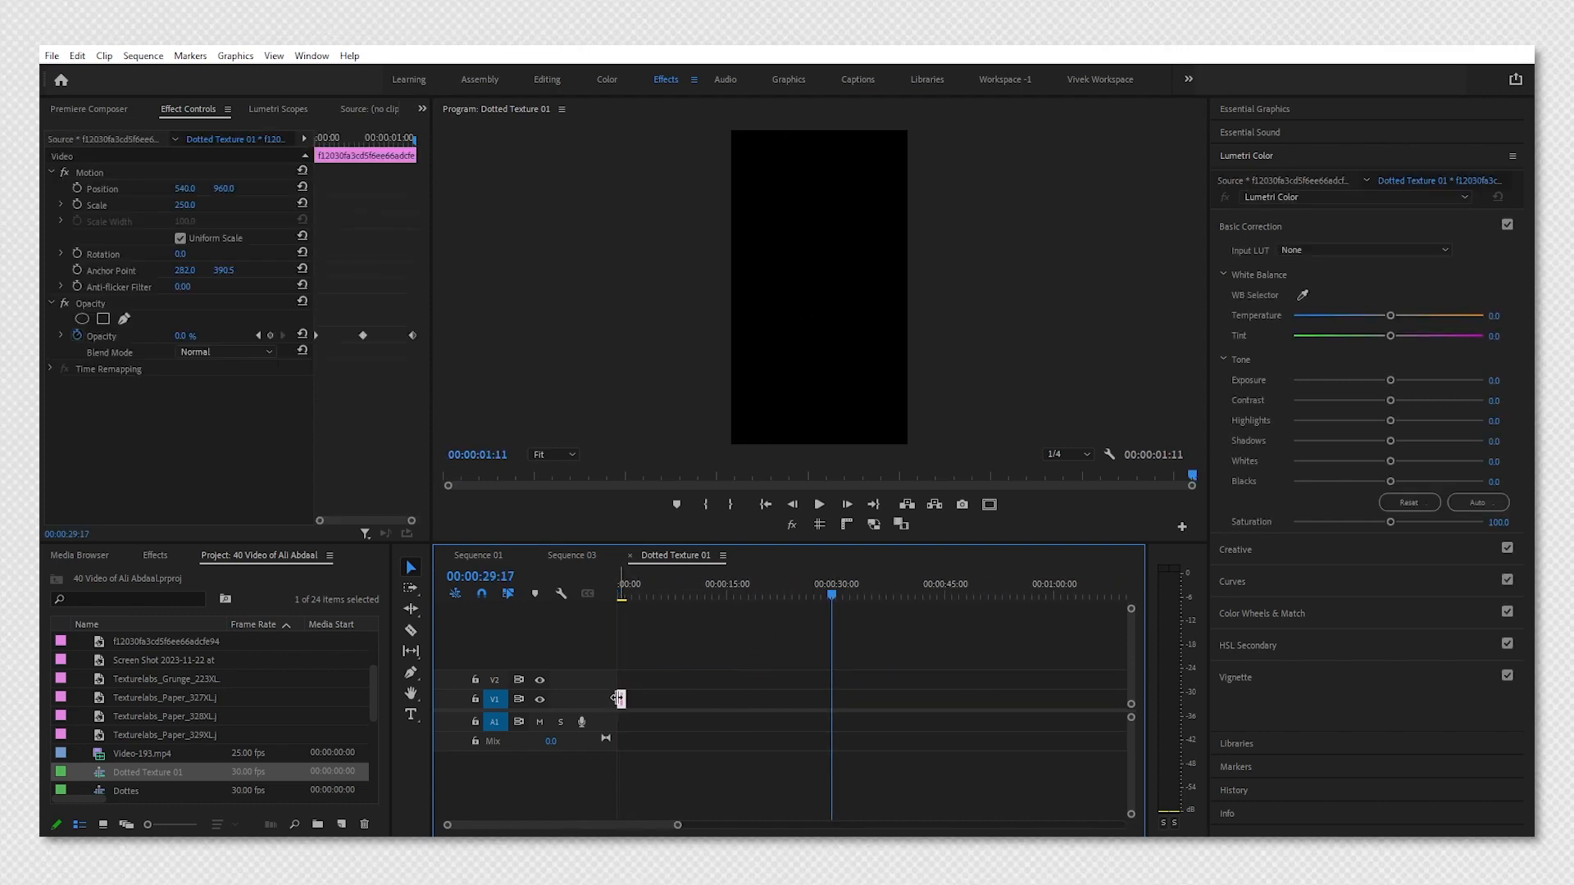
key("Up")
key("Down")
key("ctrl+v")
key("ctrl+v")
key("ctrl+v")
key("ctrl+v")
key("ctrl+v")
key("ctrl+v")
key("ctrl+v")
key("ctrl+v")
key("ctrl+v")
key("ctrl+v")
key("ctrl+v")
key("ctrl+v")
key("ctrl+v")
key("ctrl+v")
key("ctrl+v")
key("ctrl+v")
key("ctrl+v")
key("ctrl+v")
key("ctrl+v")
key("ctrl+v")
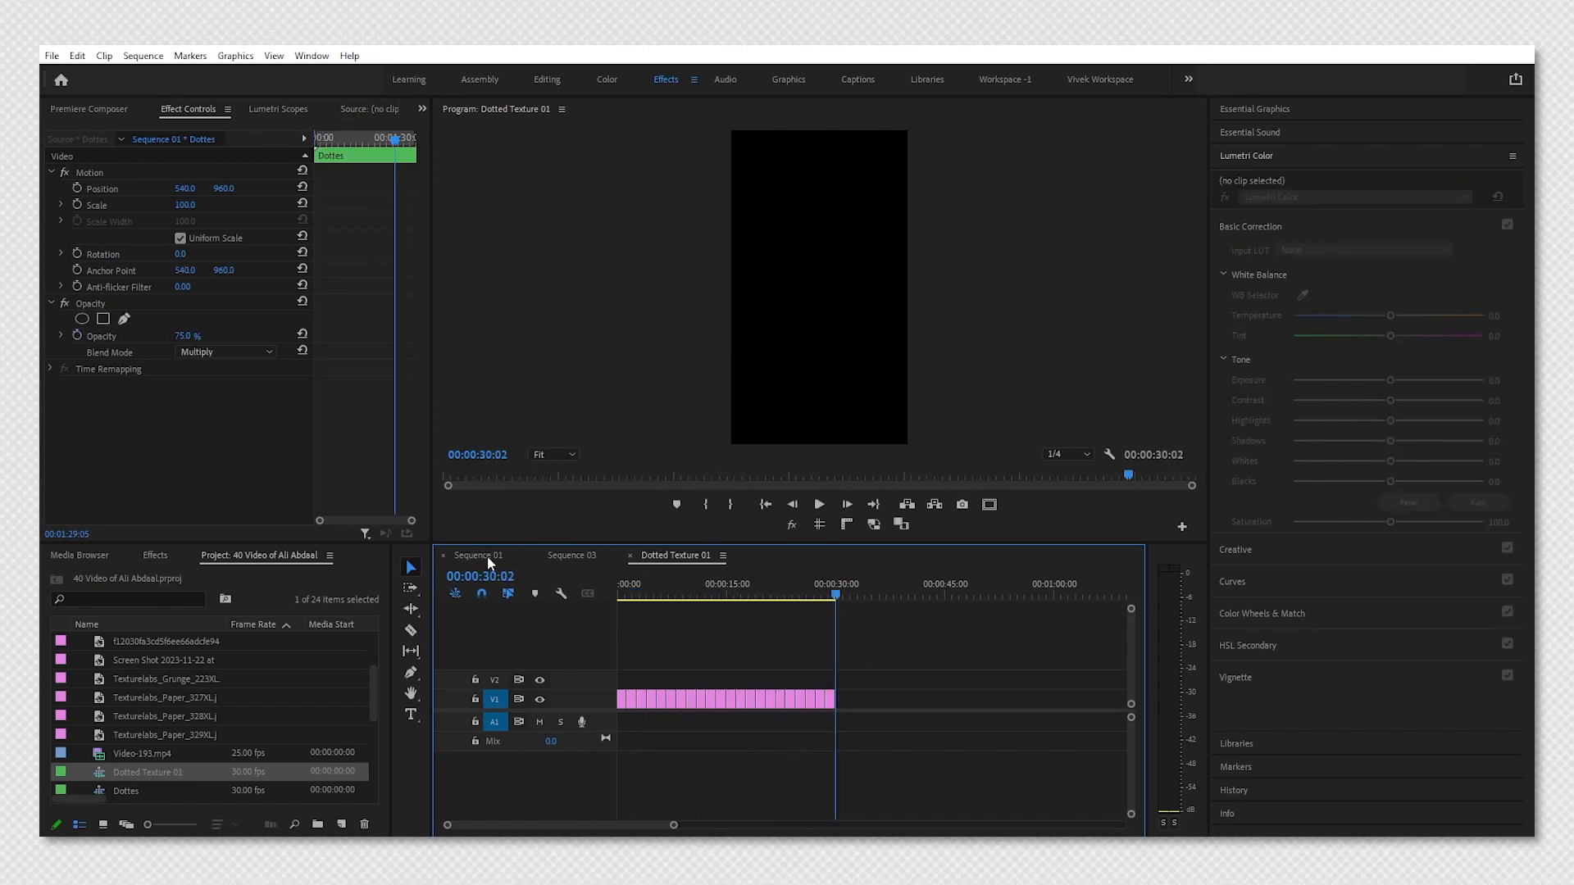
Return to Sequence 03 and extend the Dotted Texture 01 clip to about 29:27 duration.
left_click(571, 555)
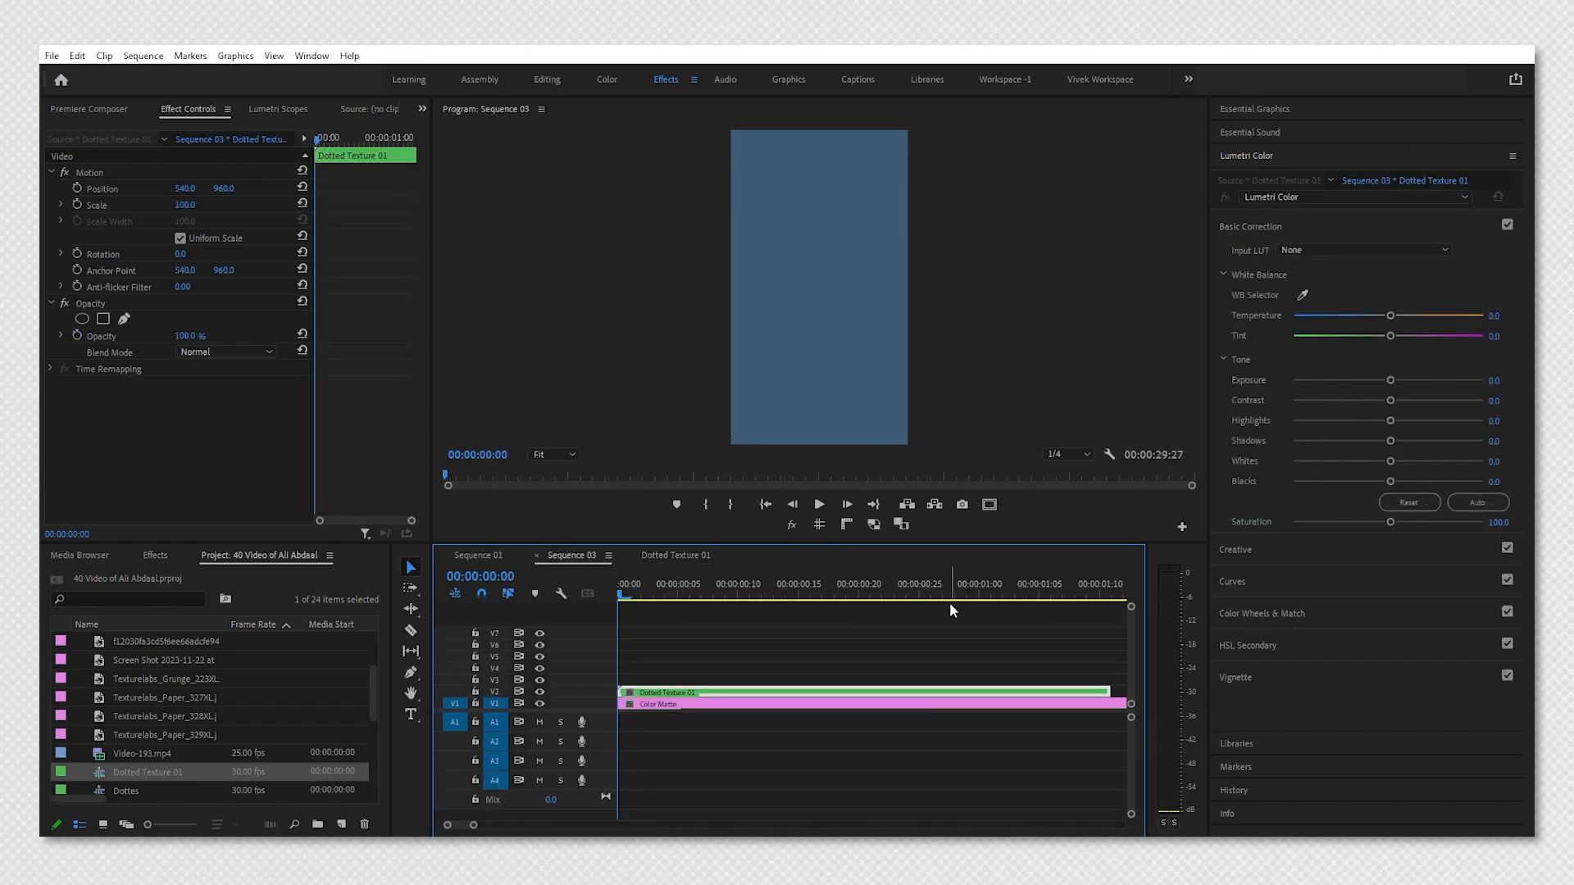
left_click_drag(473, 825, 627, 818)
left_click_drag(637, 691, 1071, 691)
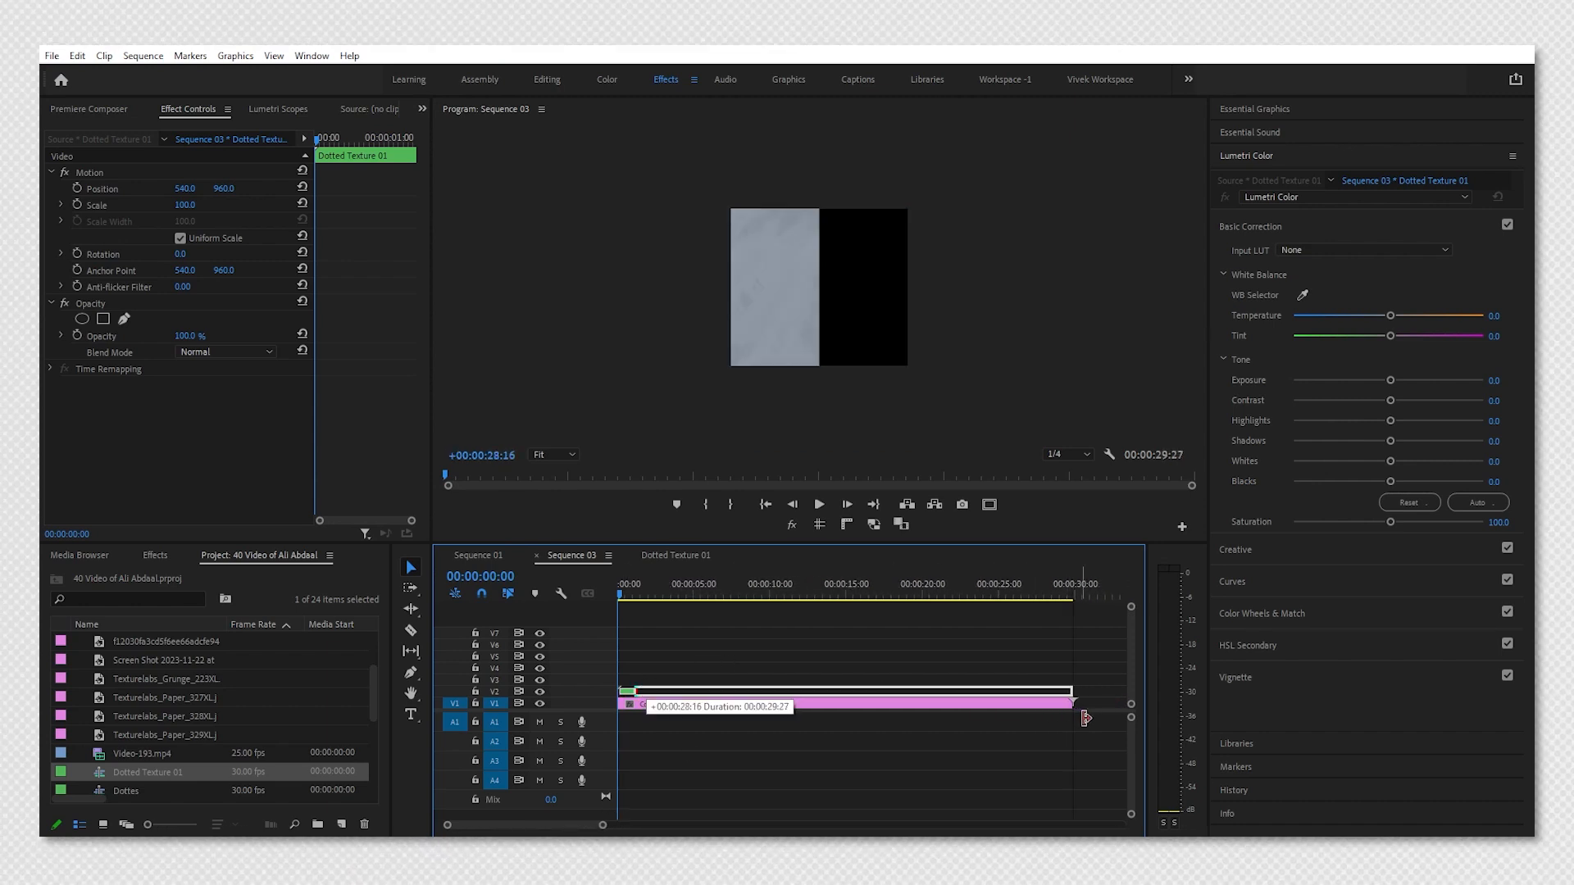
Set the Dotted Texture 01 clip's blend mode to Multiply and play back the sequence.
left_click(230, 351)
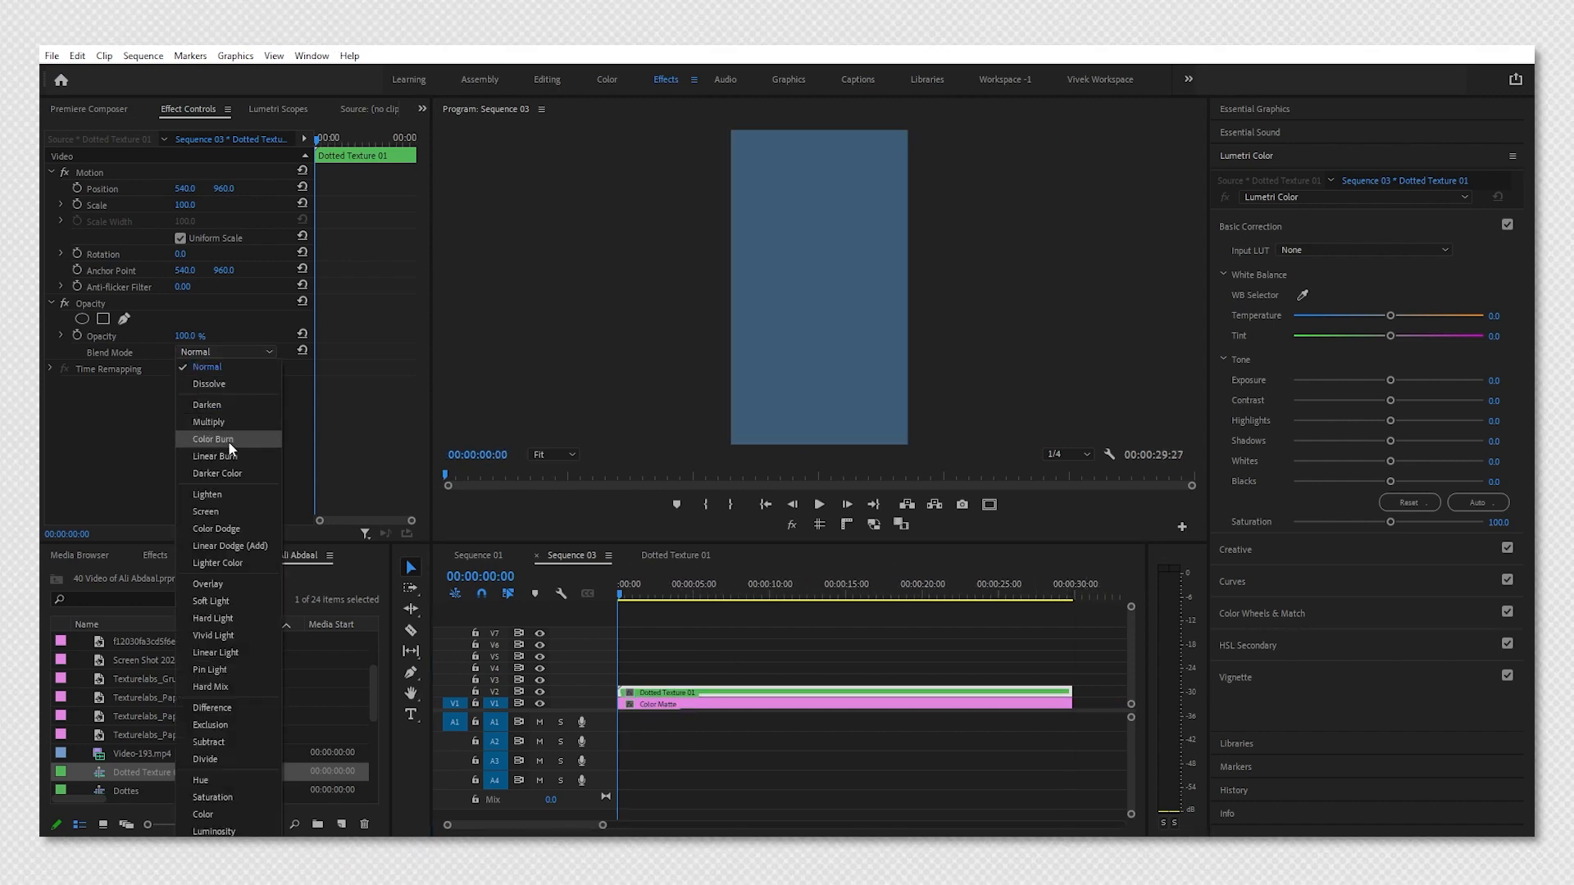
left_click(230, 422)
key("space")
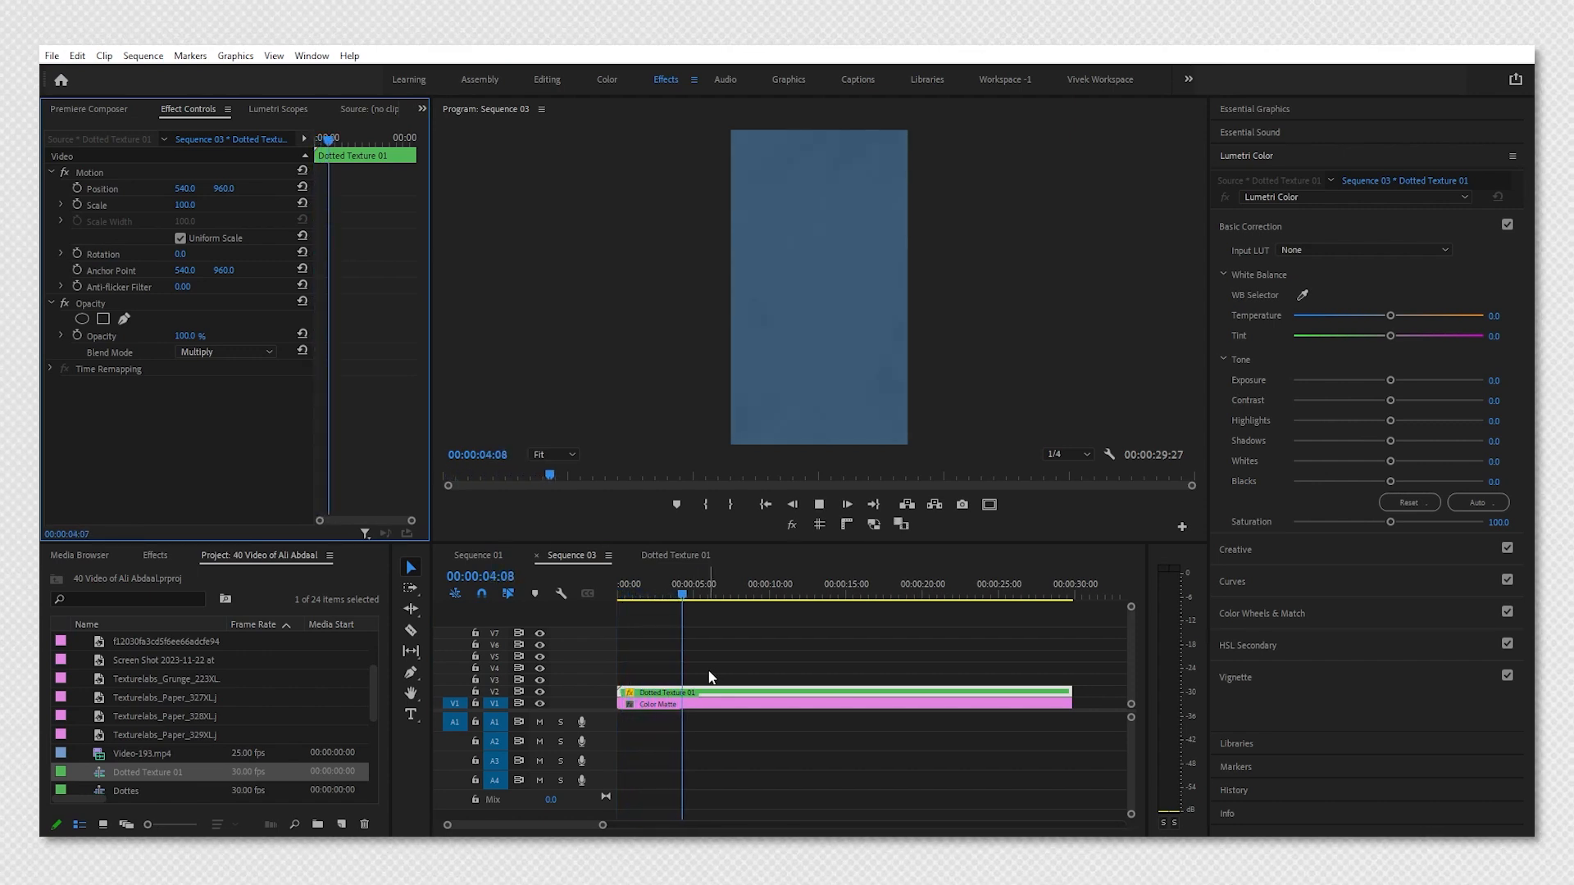
left_click_drag(727, 587, 582, 615)
left_click(721, 753)
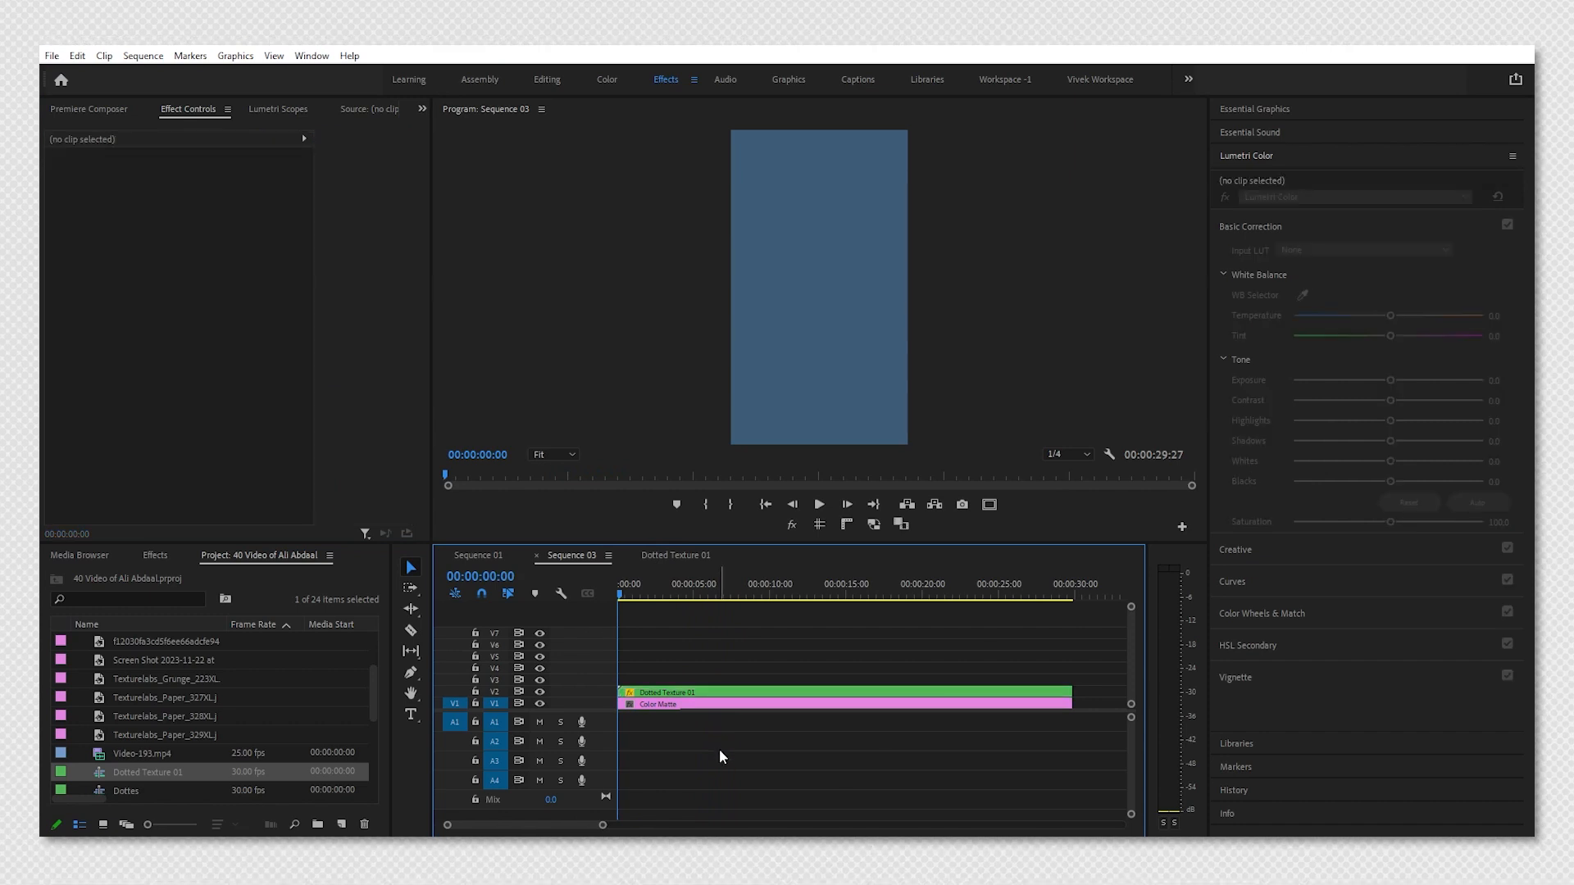
Bring the halftone texture image from another window onto track V3 and select it.
key("alt+Tab")
left_click_drag(411, 327, 1071, 725)
left_click(791, 722)
left_click(664, 682)
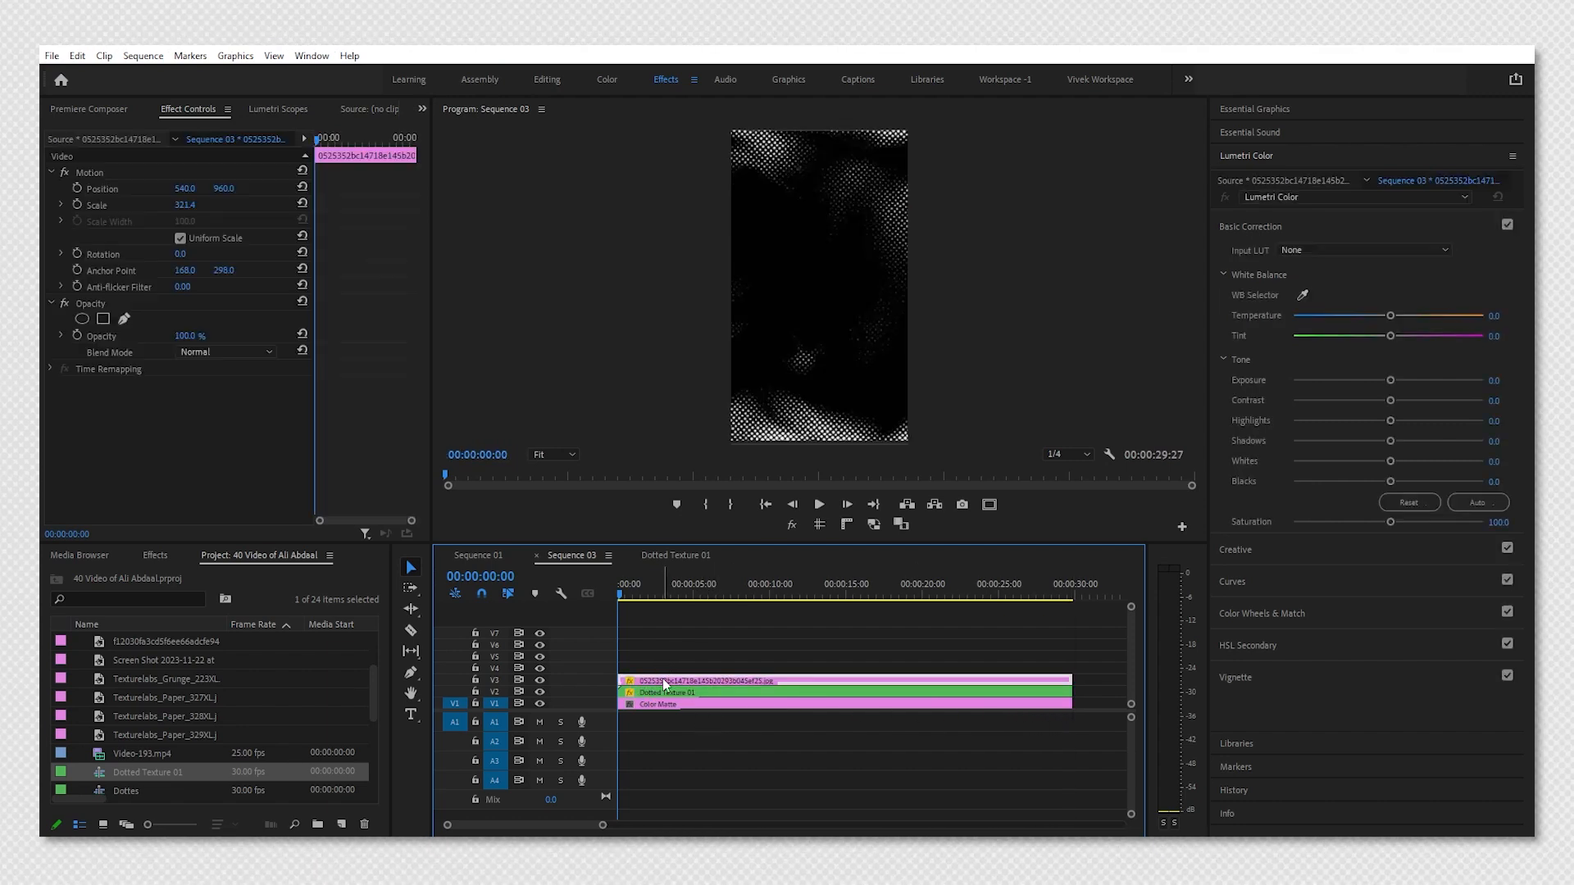
Set the halftone clip's scale to 330.
left_click(185, 205)
type("330")
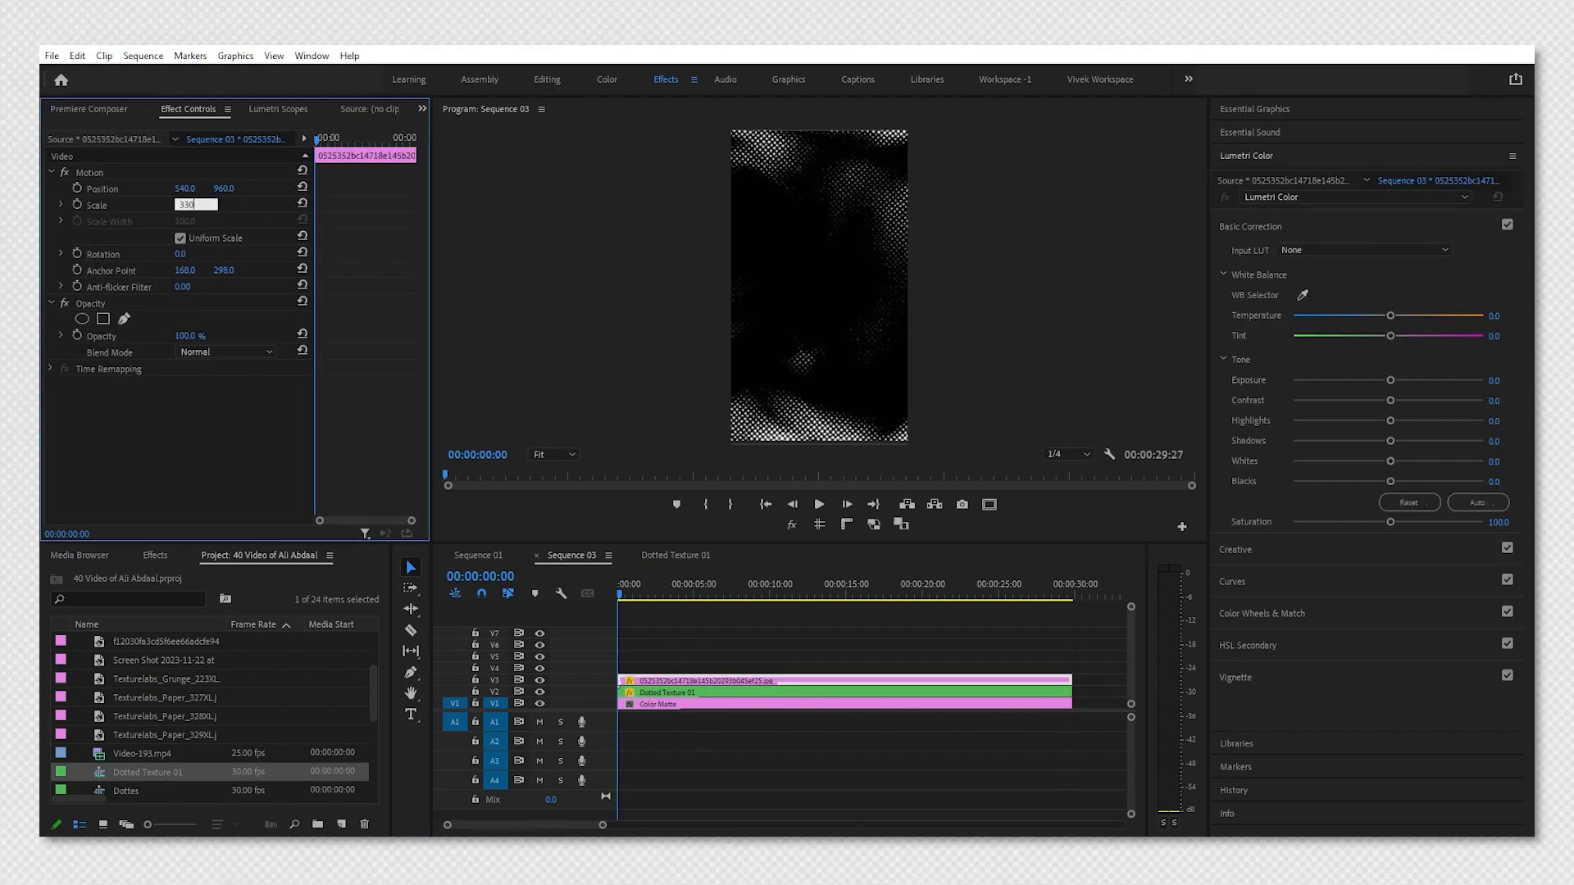
key("Return")
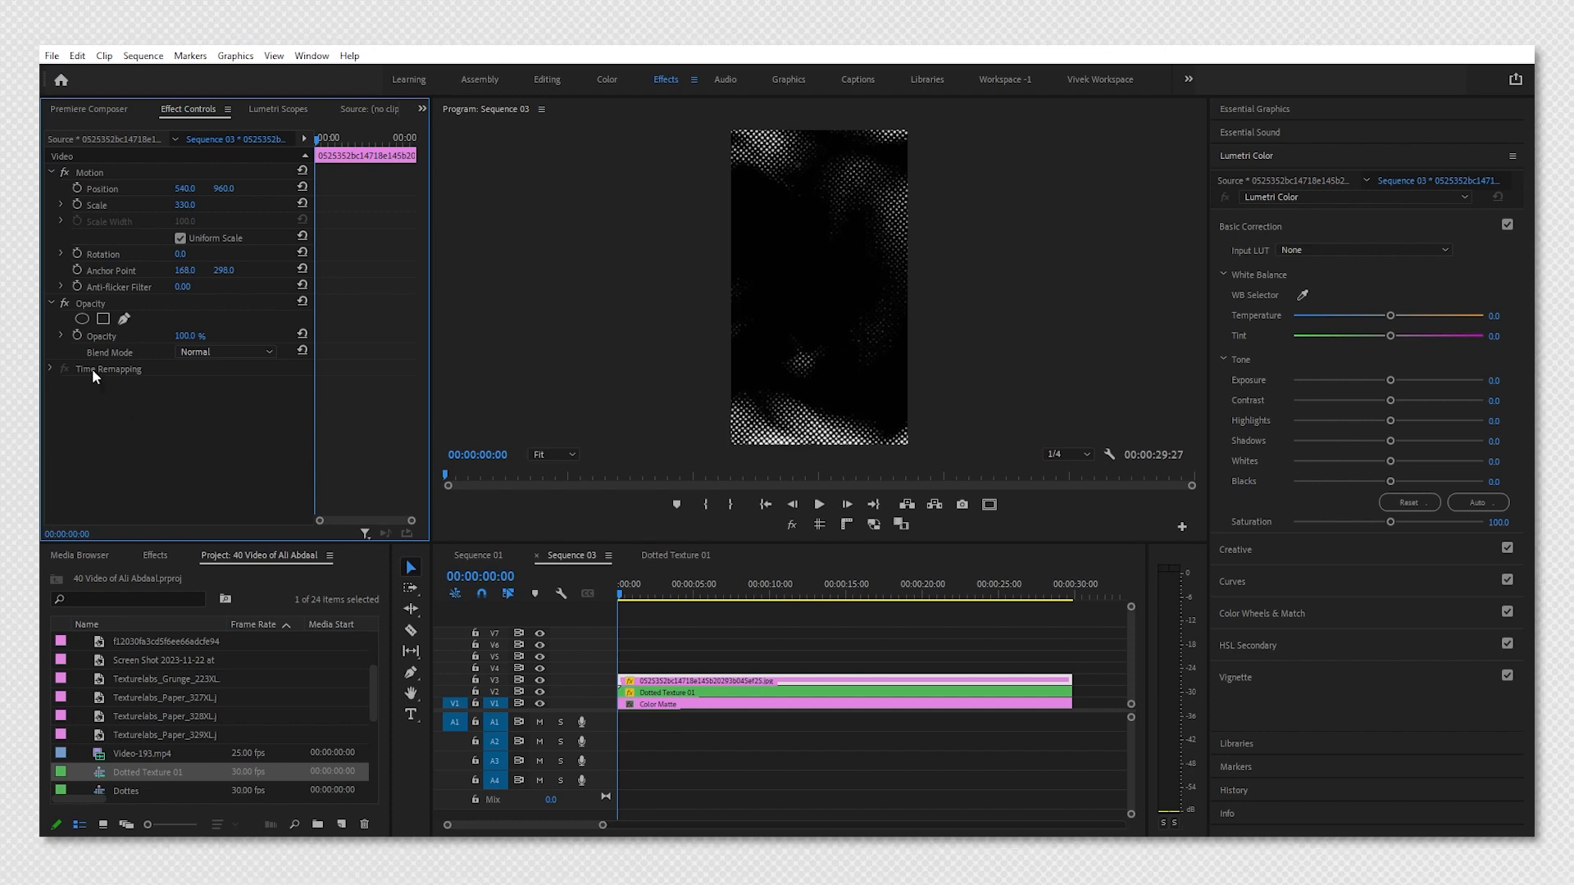
Enable opacity animation on the halftone clip and add opacity keyframes at 20 frames and 1:10.
left_click(75, 337)
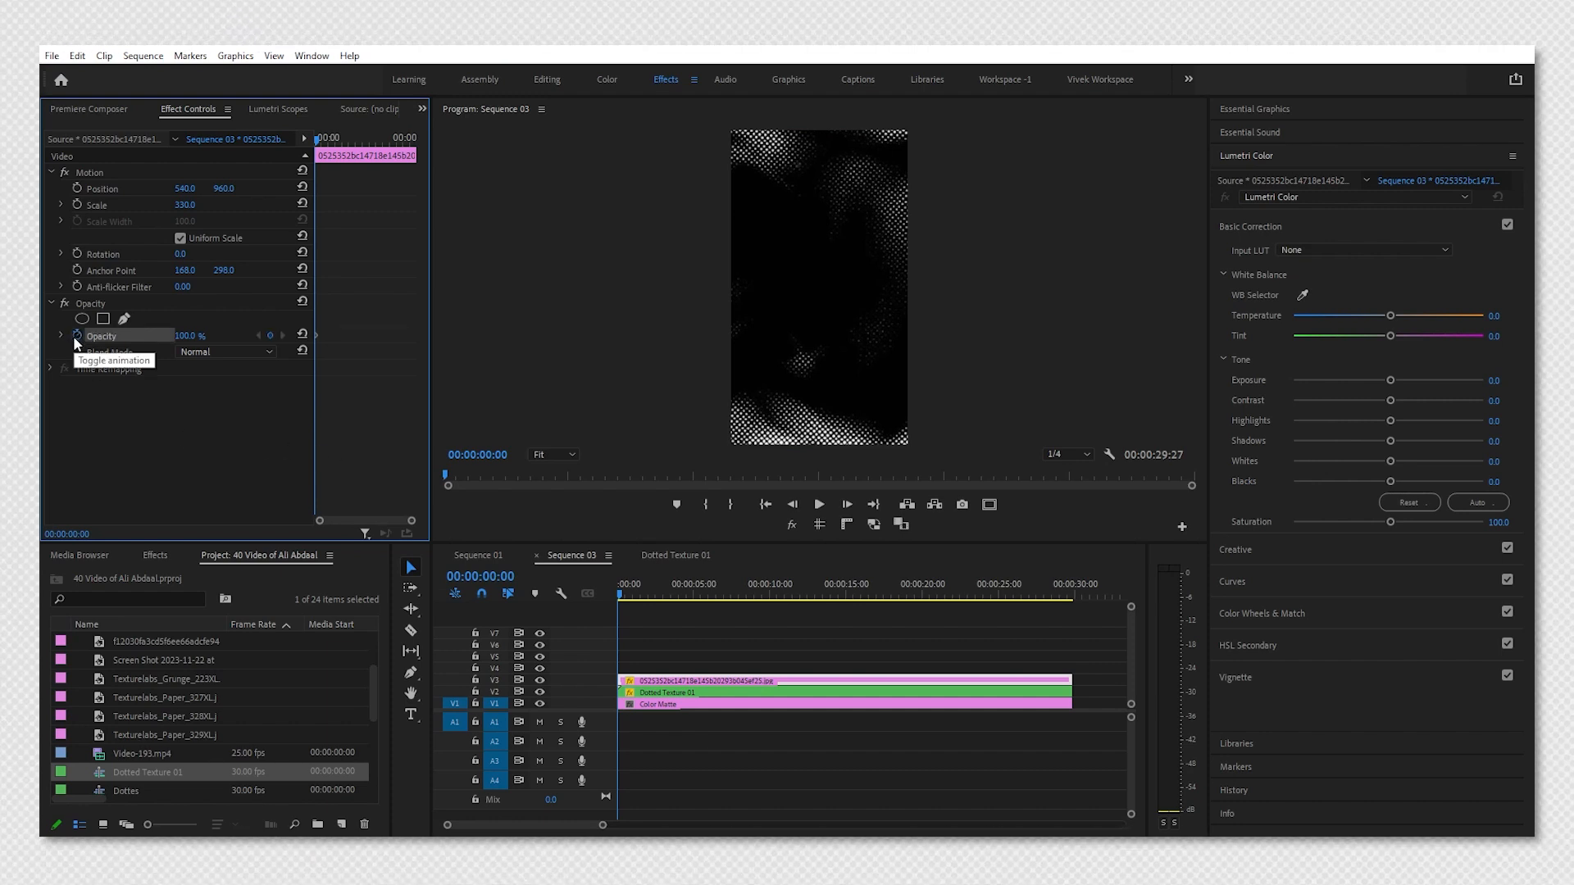
key("shift+Right")
key("shift+Right")
key("shift+Right")
key("shift+Right")
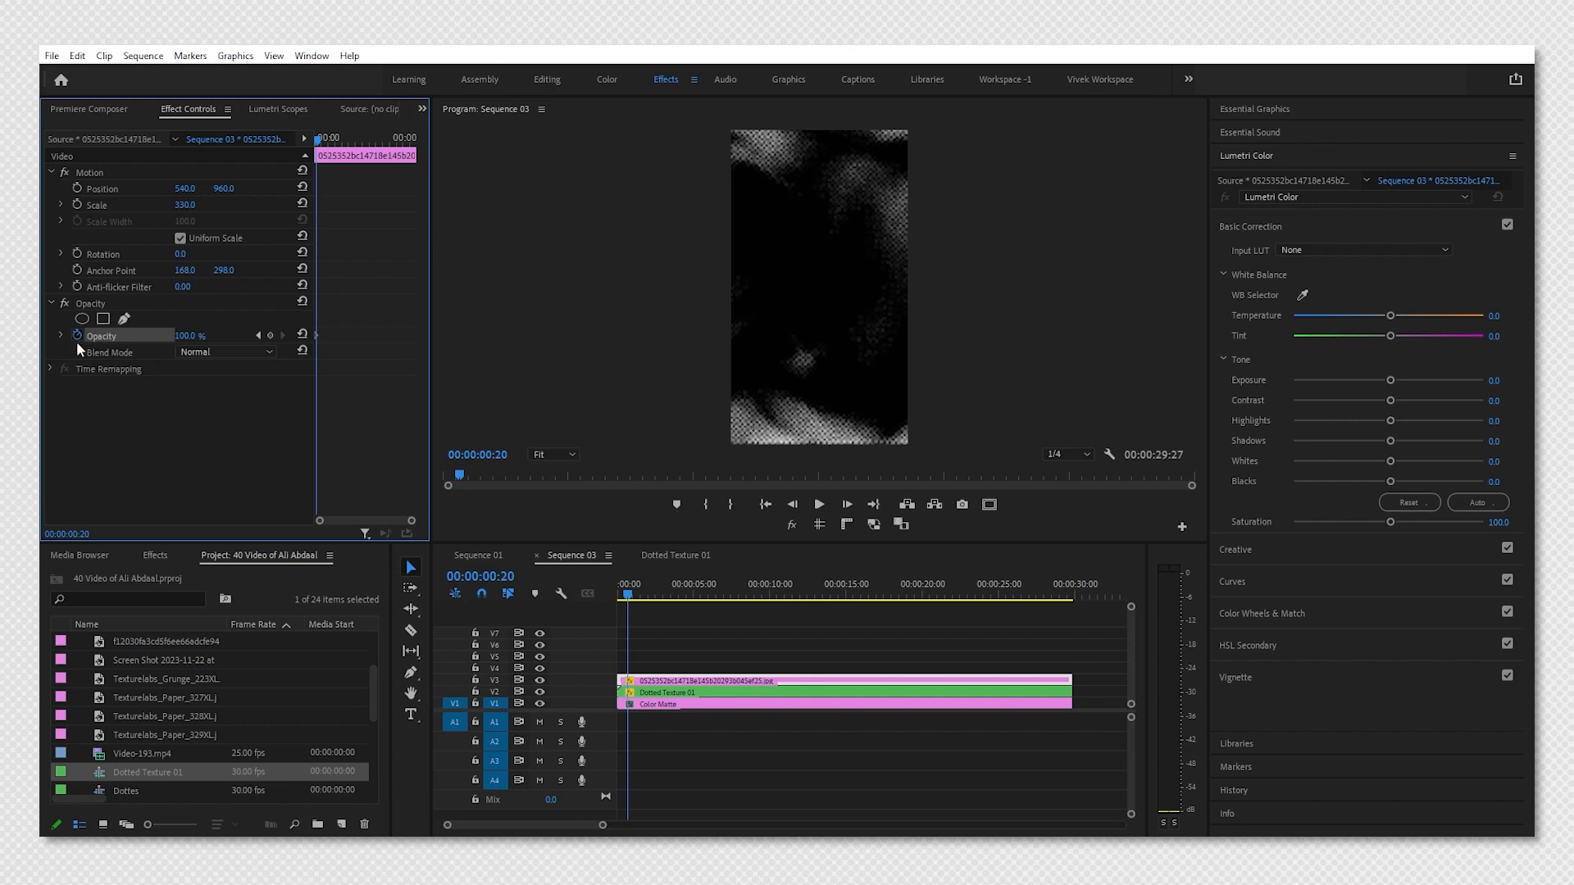
key("shift+Right")
key("shift+Right")
key("shift+Right")
key("shift+Right")
left_click(271, 336)
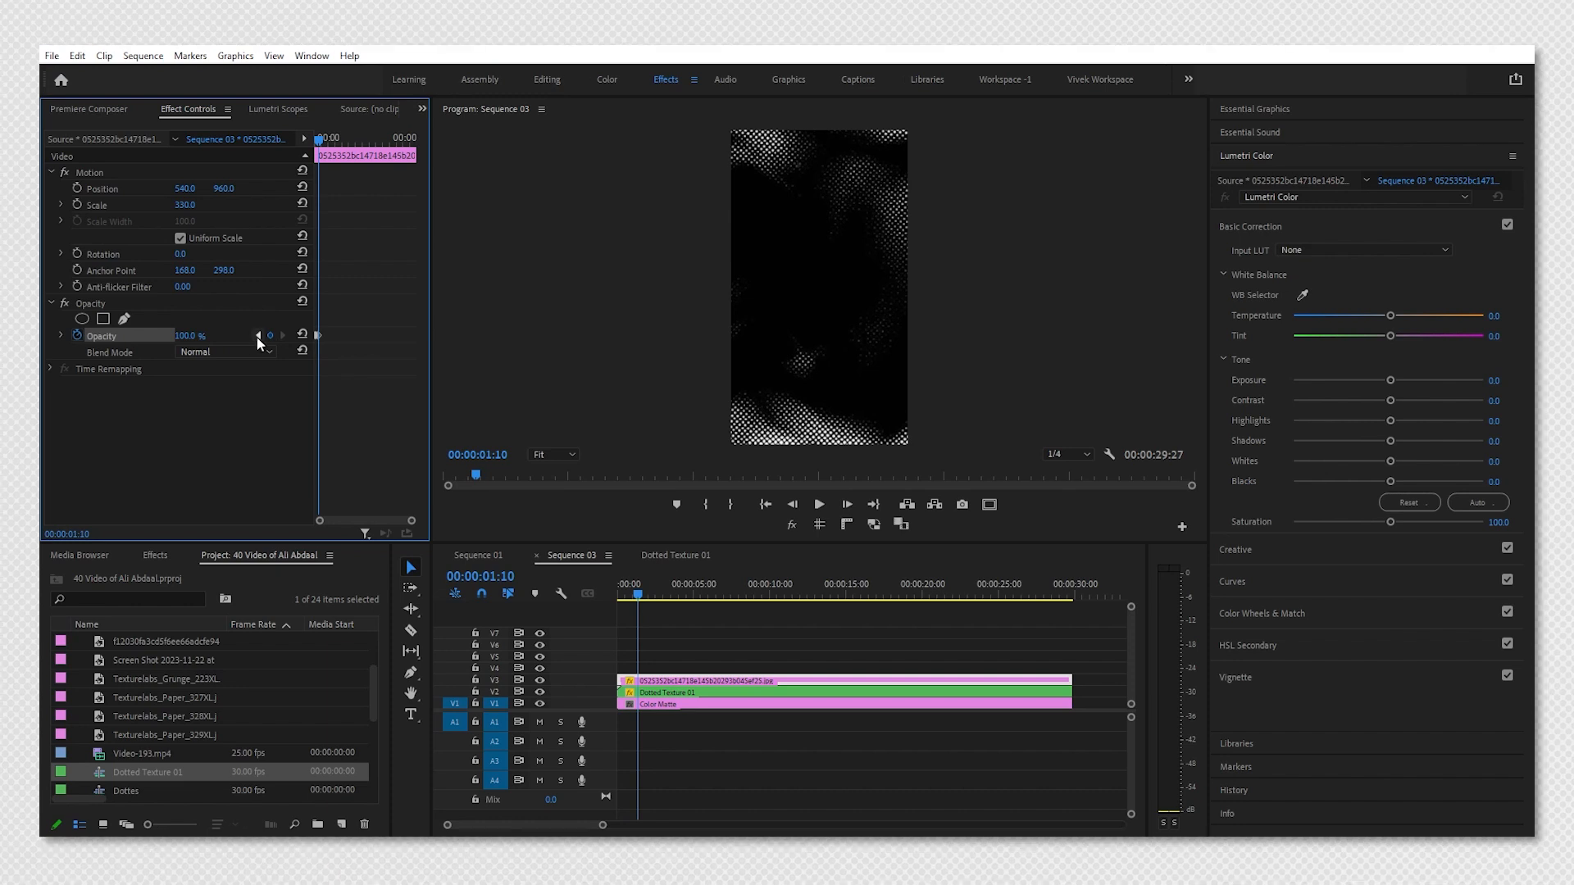
Set the halftone clip's opacity to 0% at the 20-frame keyframe.
left_click(258, 336)
left_click_drag(205, 337, 29, 321)
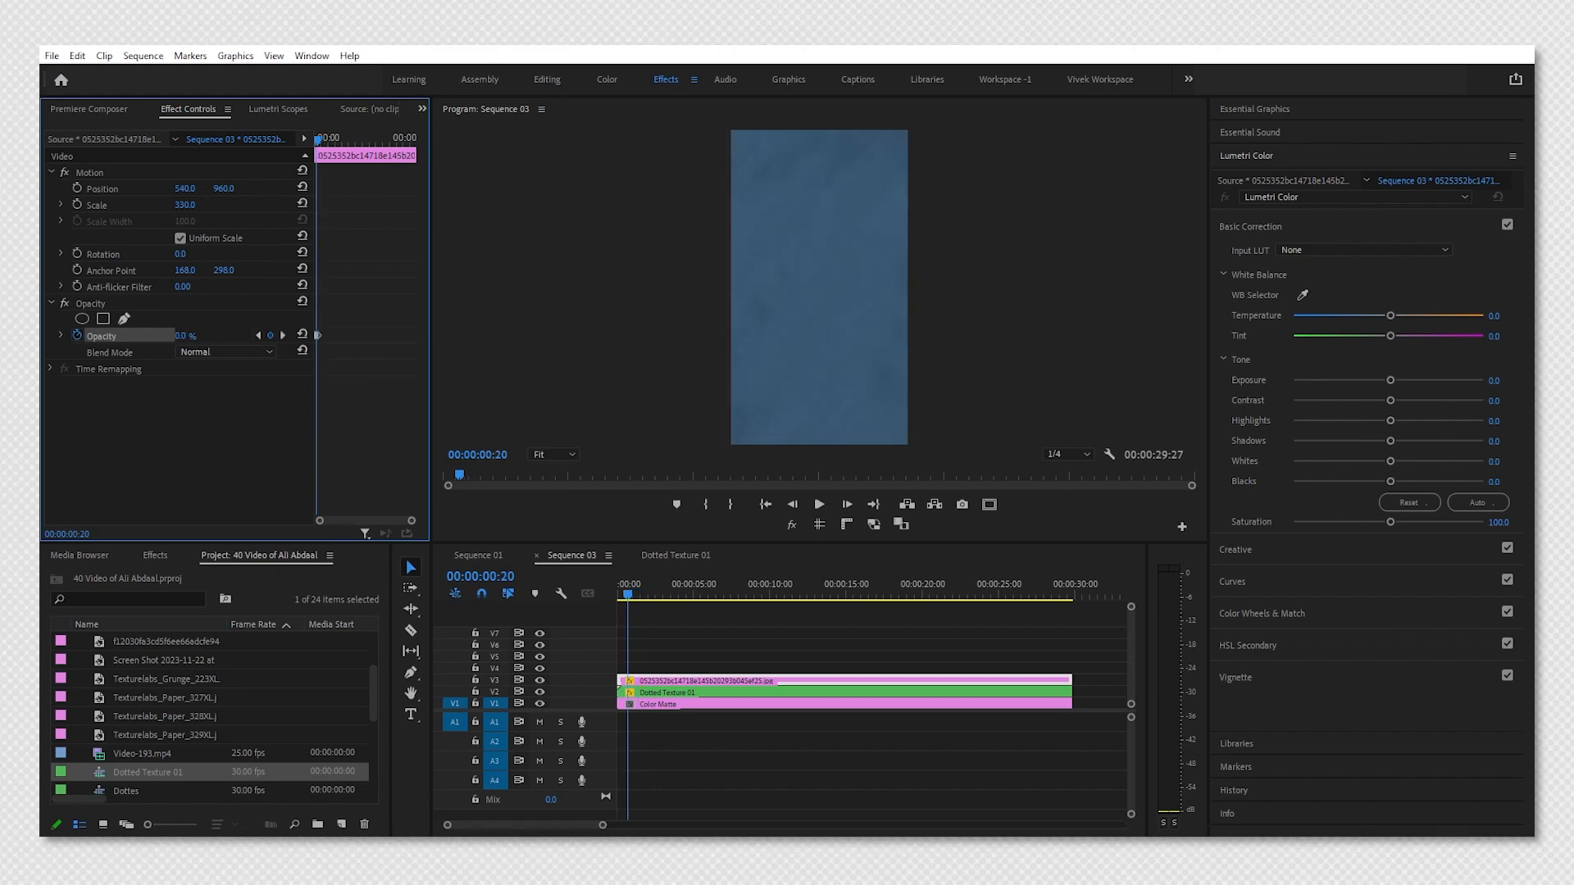
left_click(254, 366)
Trim the halftone clip to end at the 1:10 opacity keyframe.
left_click(652, 655)
left_click(1022, 682)
left_click_drag(1071, 680, 640, 673)
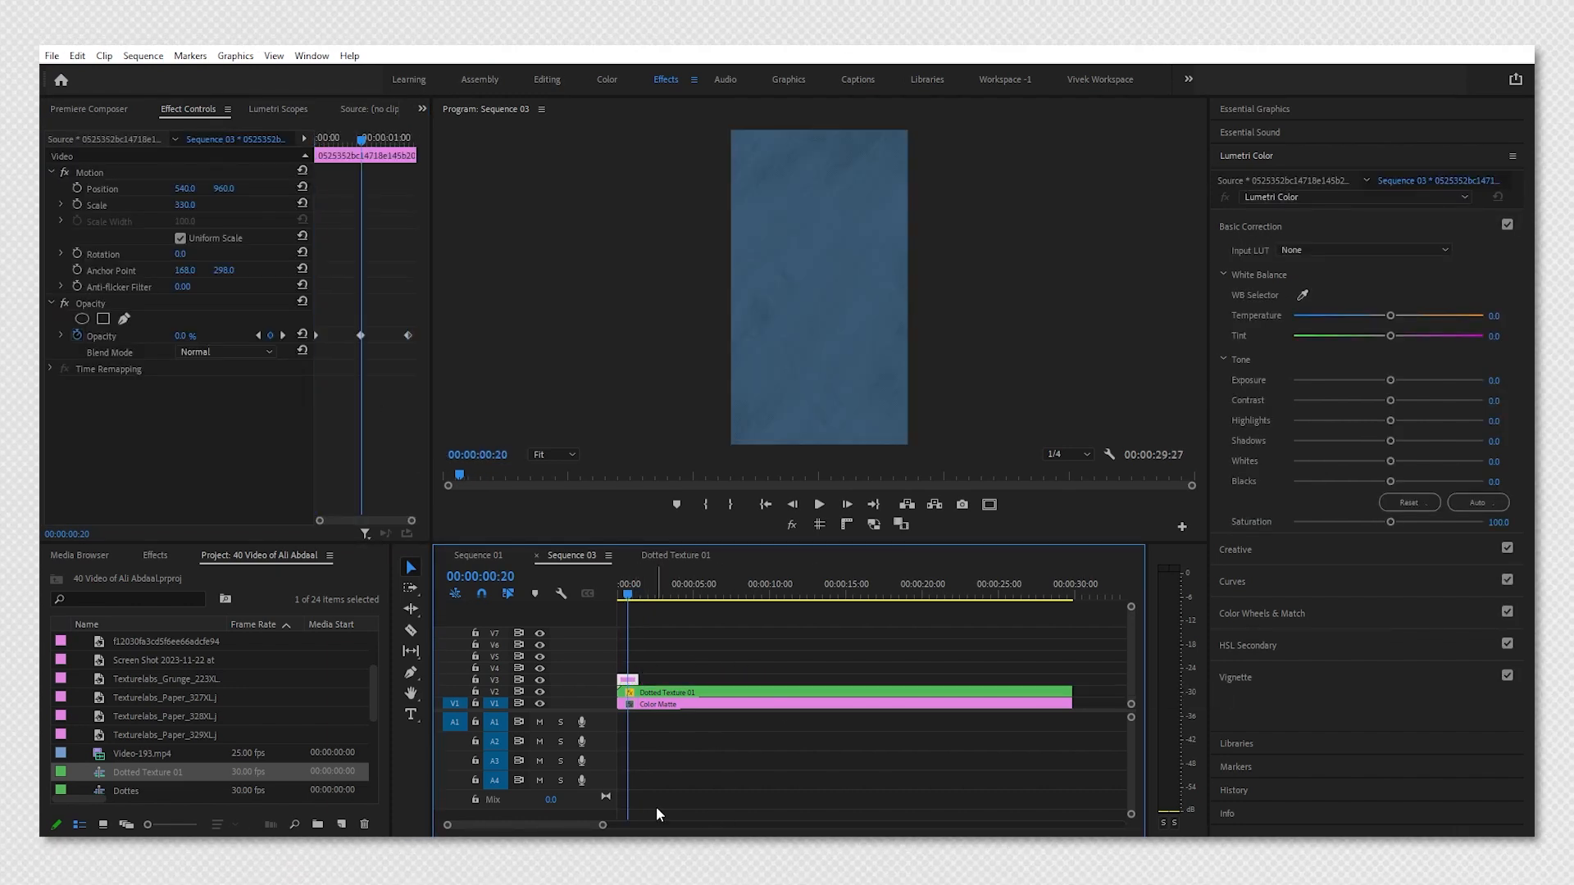
left_click_drag(603, 825, 551, 821)
left_click(283, 337)
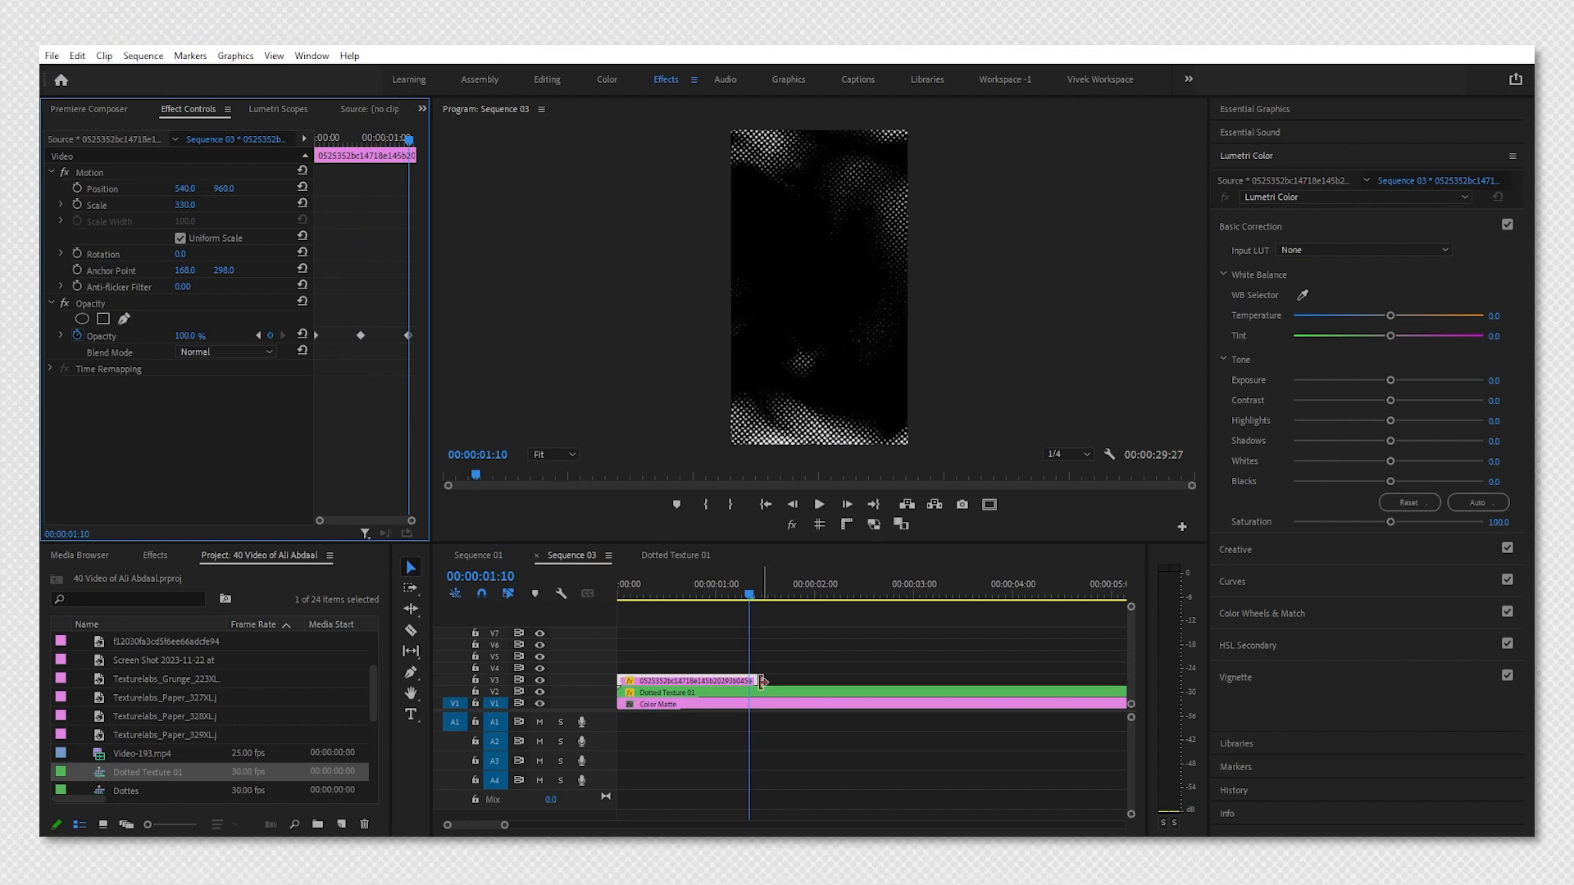
left_click_drag(756, 680, 748, 681)
Nest the halftone clip into a sequence named Texture White Dot 02.
left_click_drag(703, 591, 615, 593)
key("alt+n")
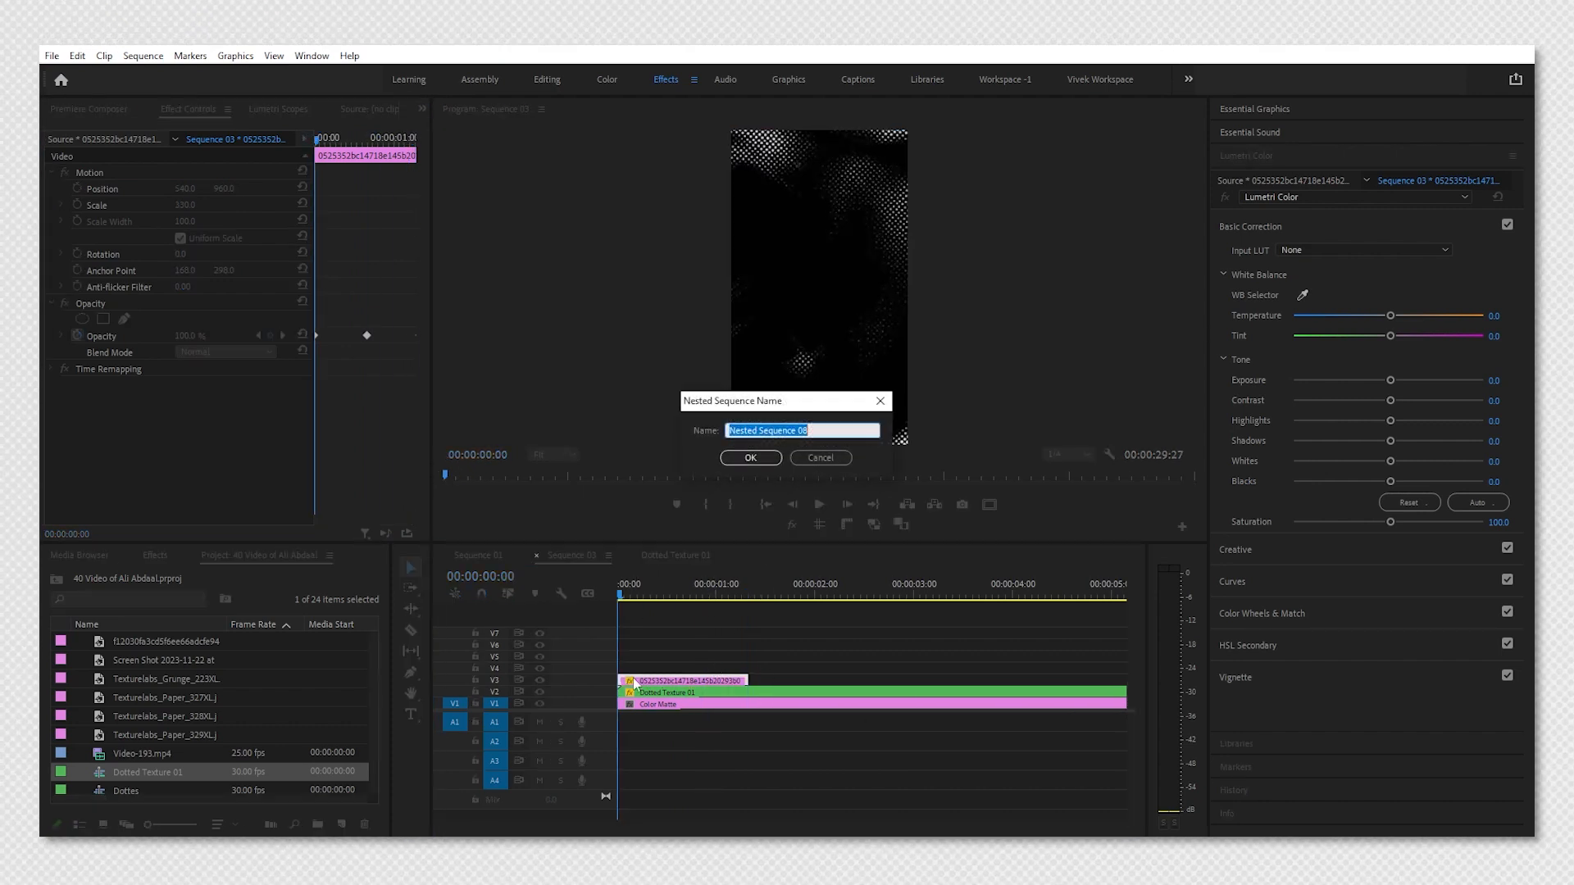
type("Texture White Dot 02")
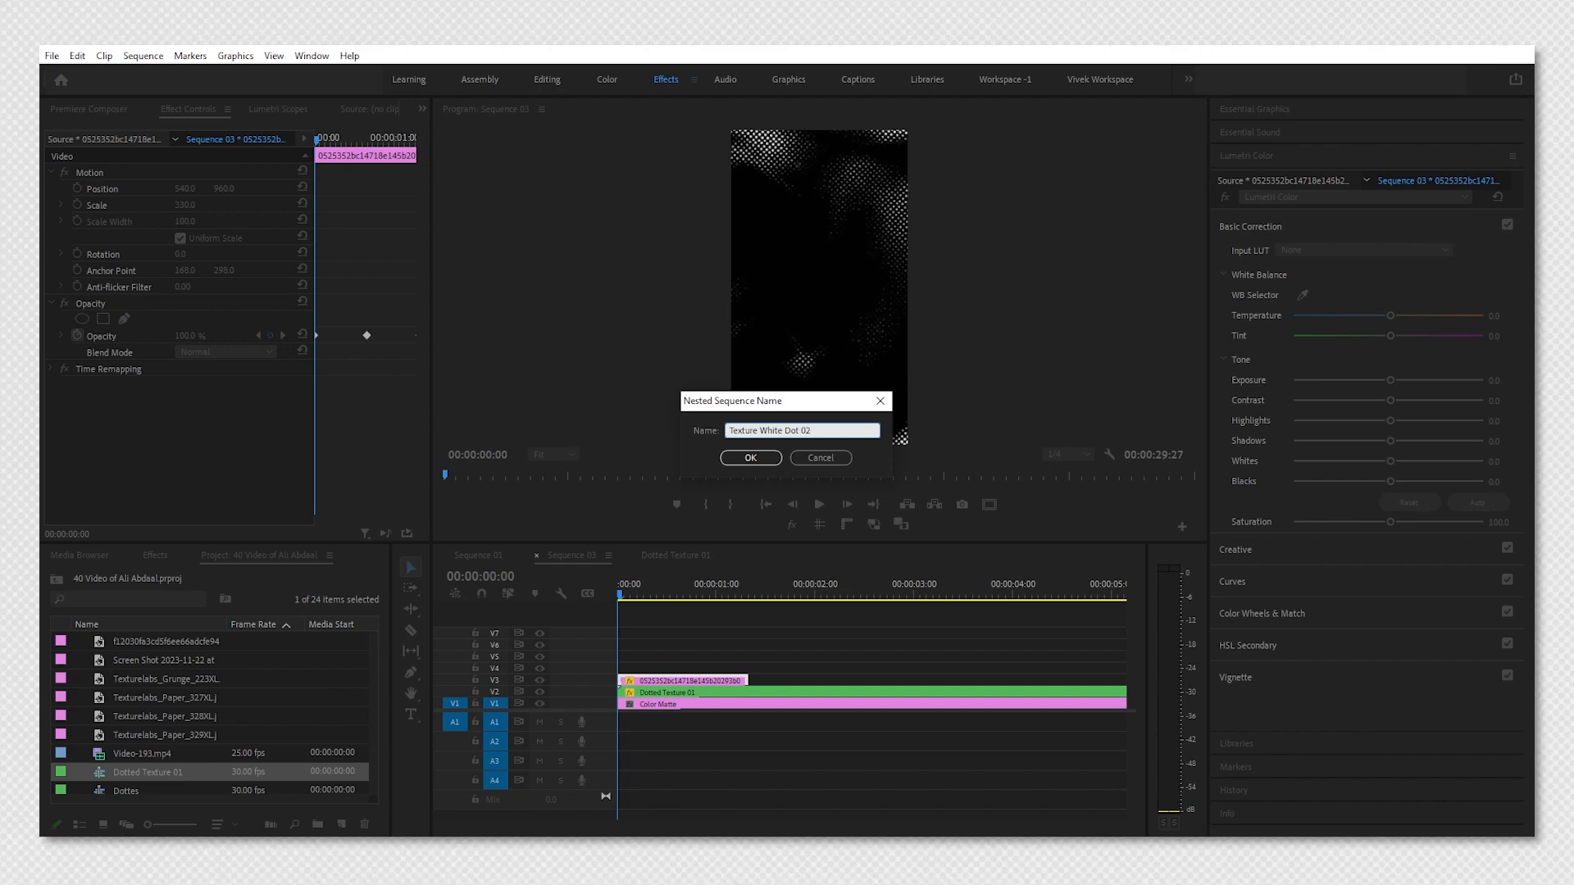
key("Return")
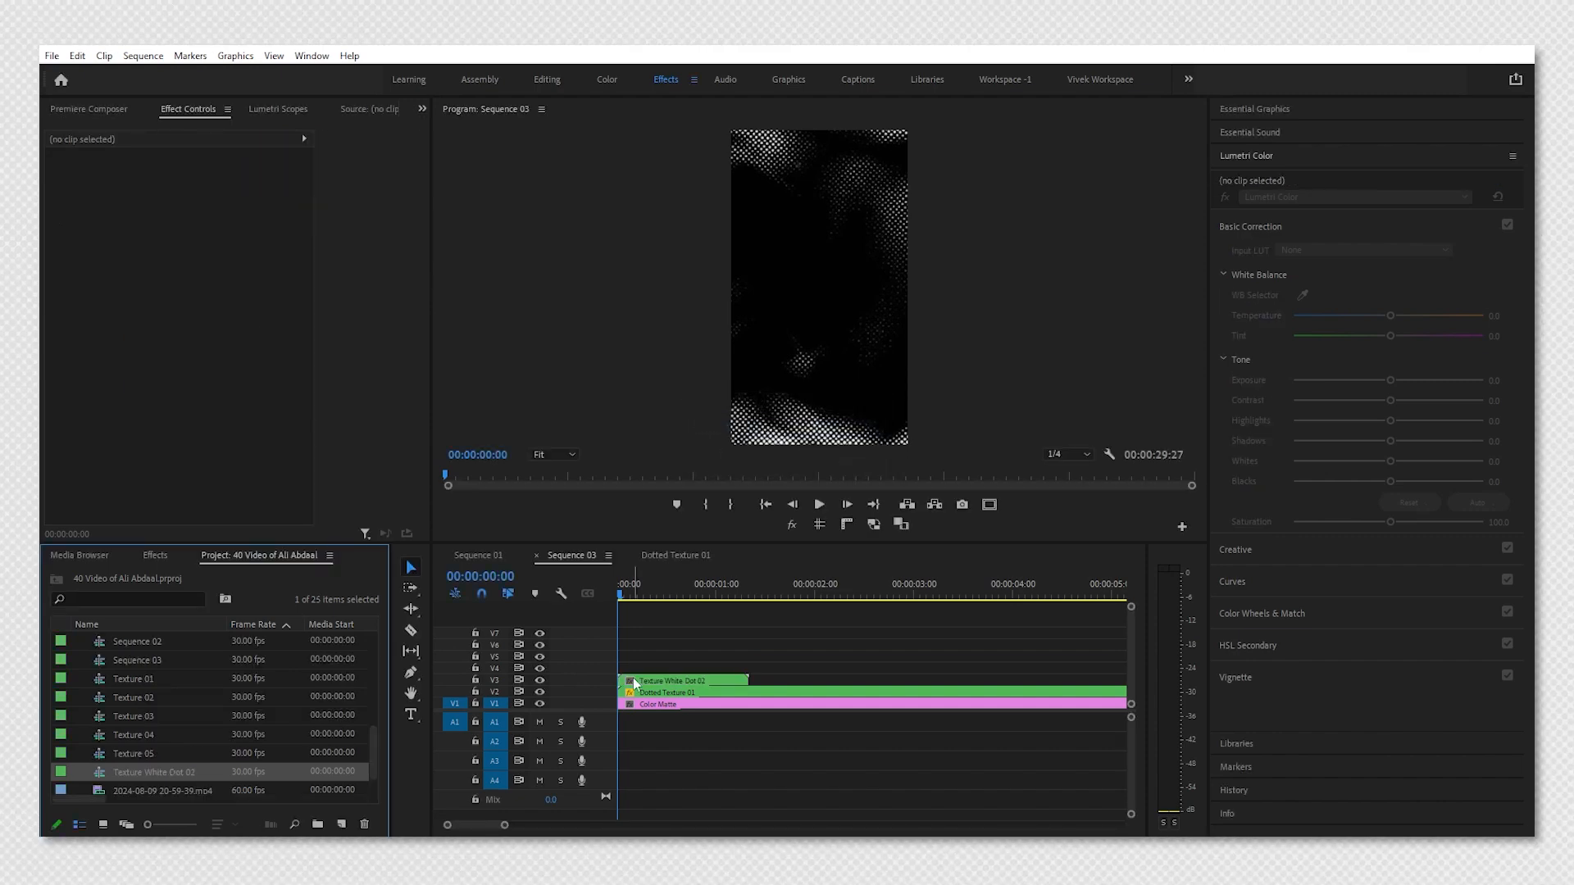
Open the nested sequence and set the halftone clip's first opacity keyframe to 25%.
double_click(675, 681)
left_click(675, 700)
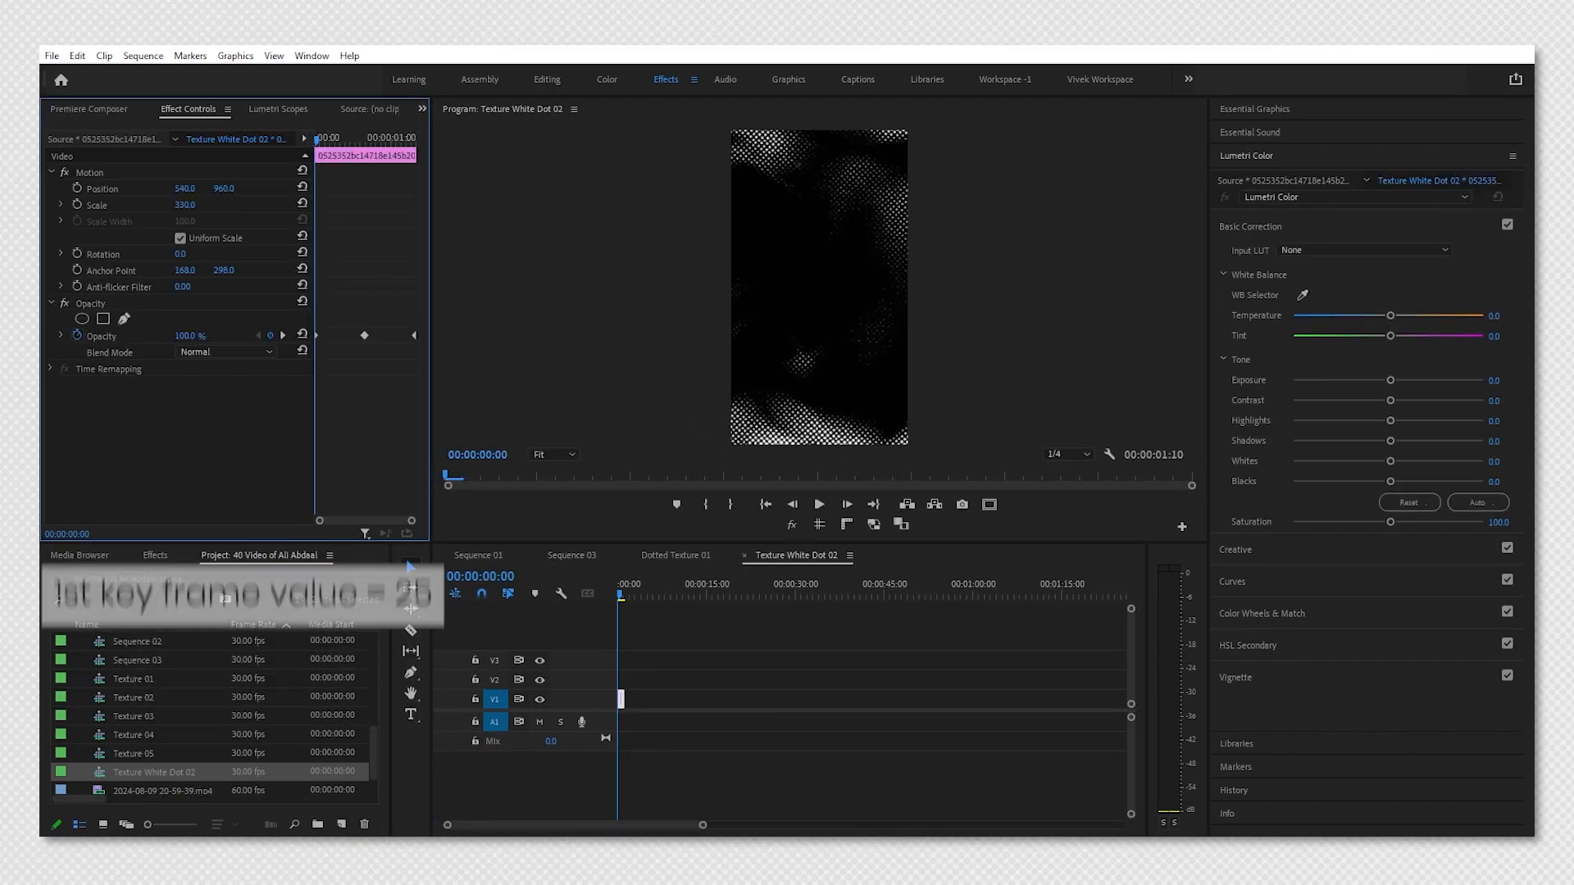
left_click_drag(199, 337, 197, 336)
left_click(196, 336)
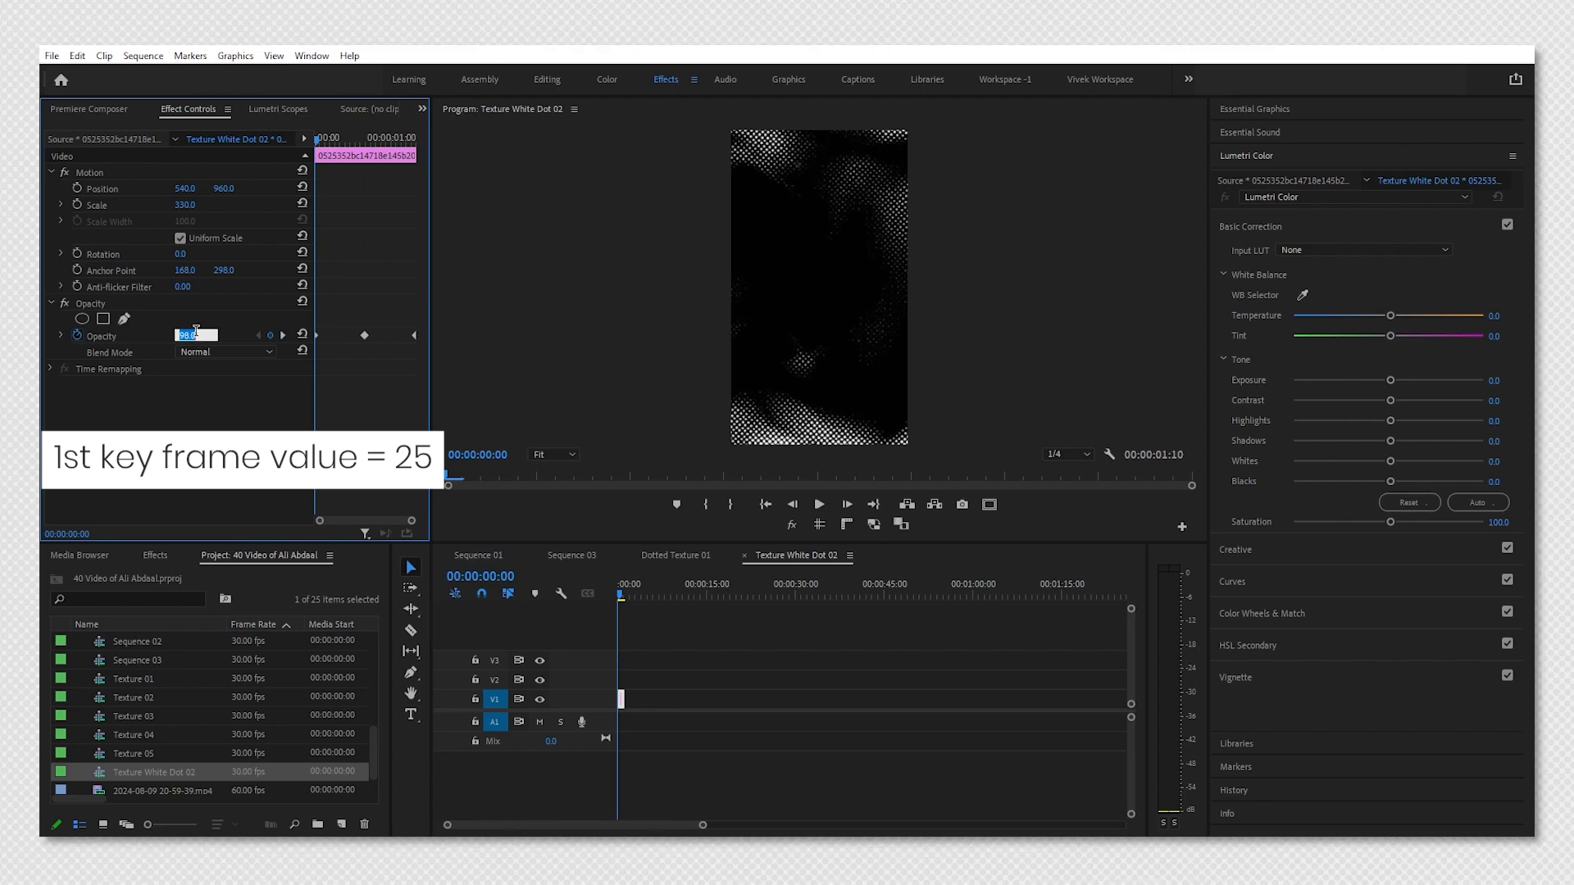
type("25")
key("Return")
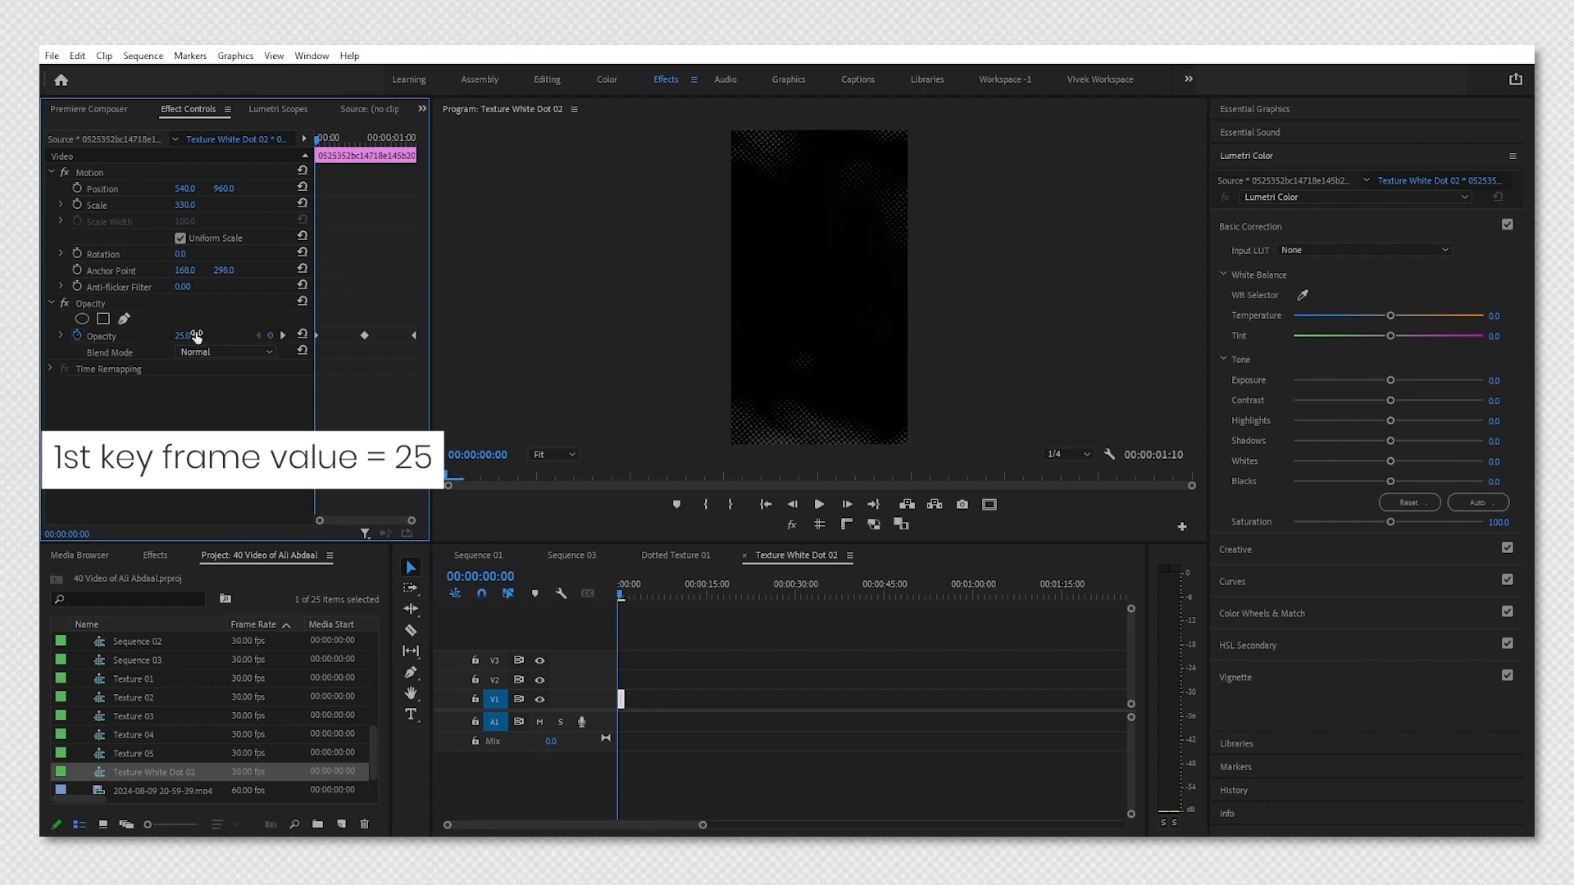
Set the opacity at the 1:10 keyframe to 25%.
left_click(283, 336)
left_click(283, 336)
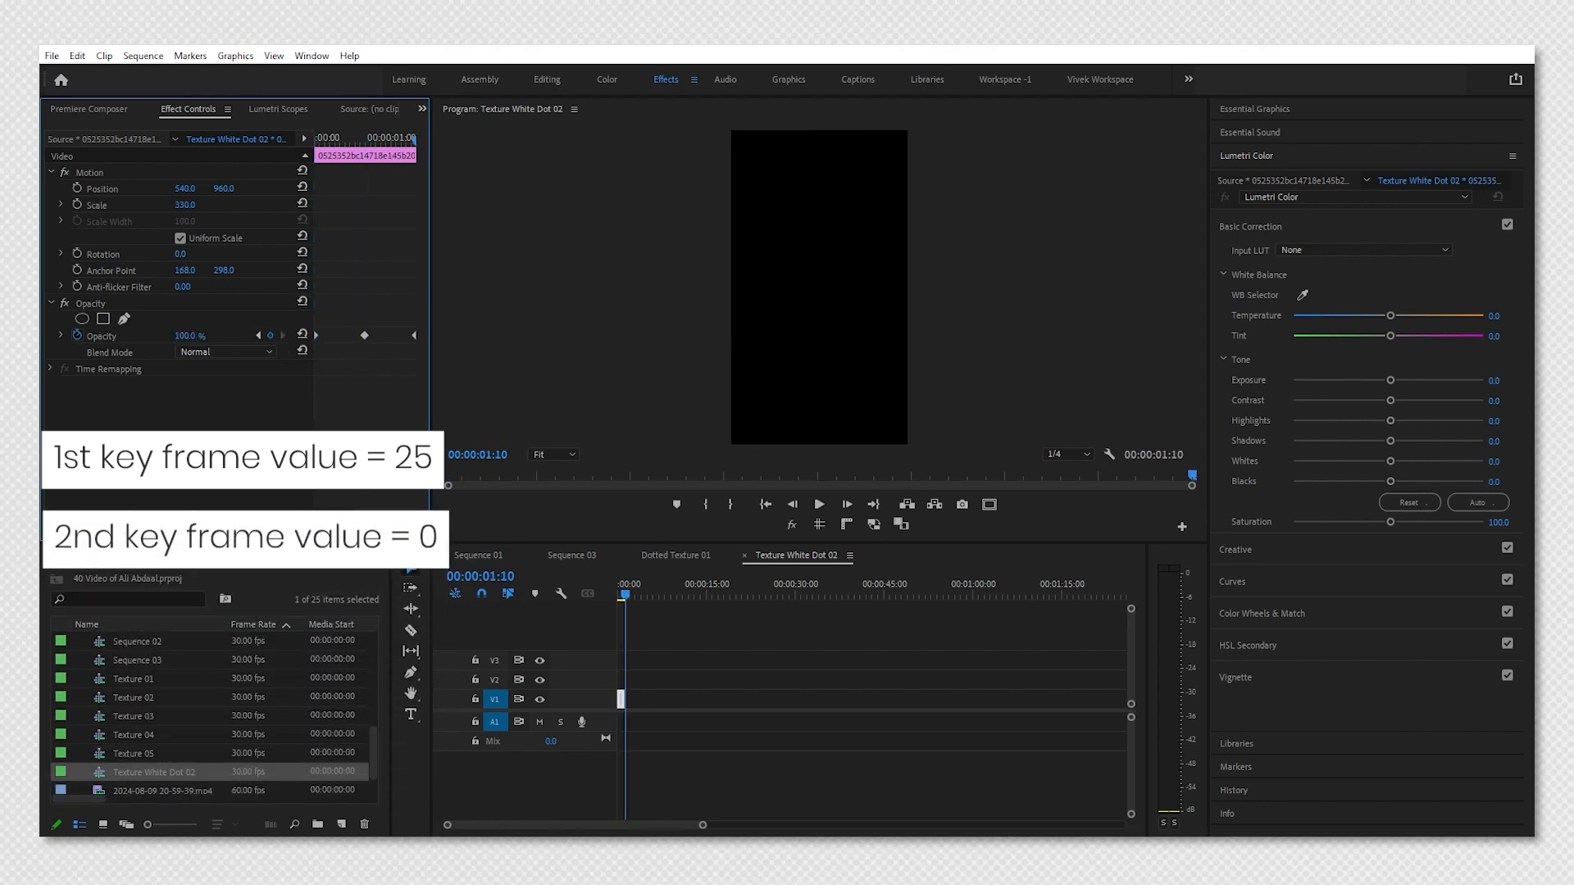
left_click(196, 337)
type("25")
key("Return")
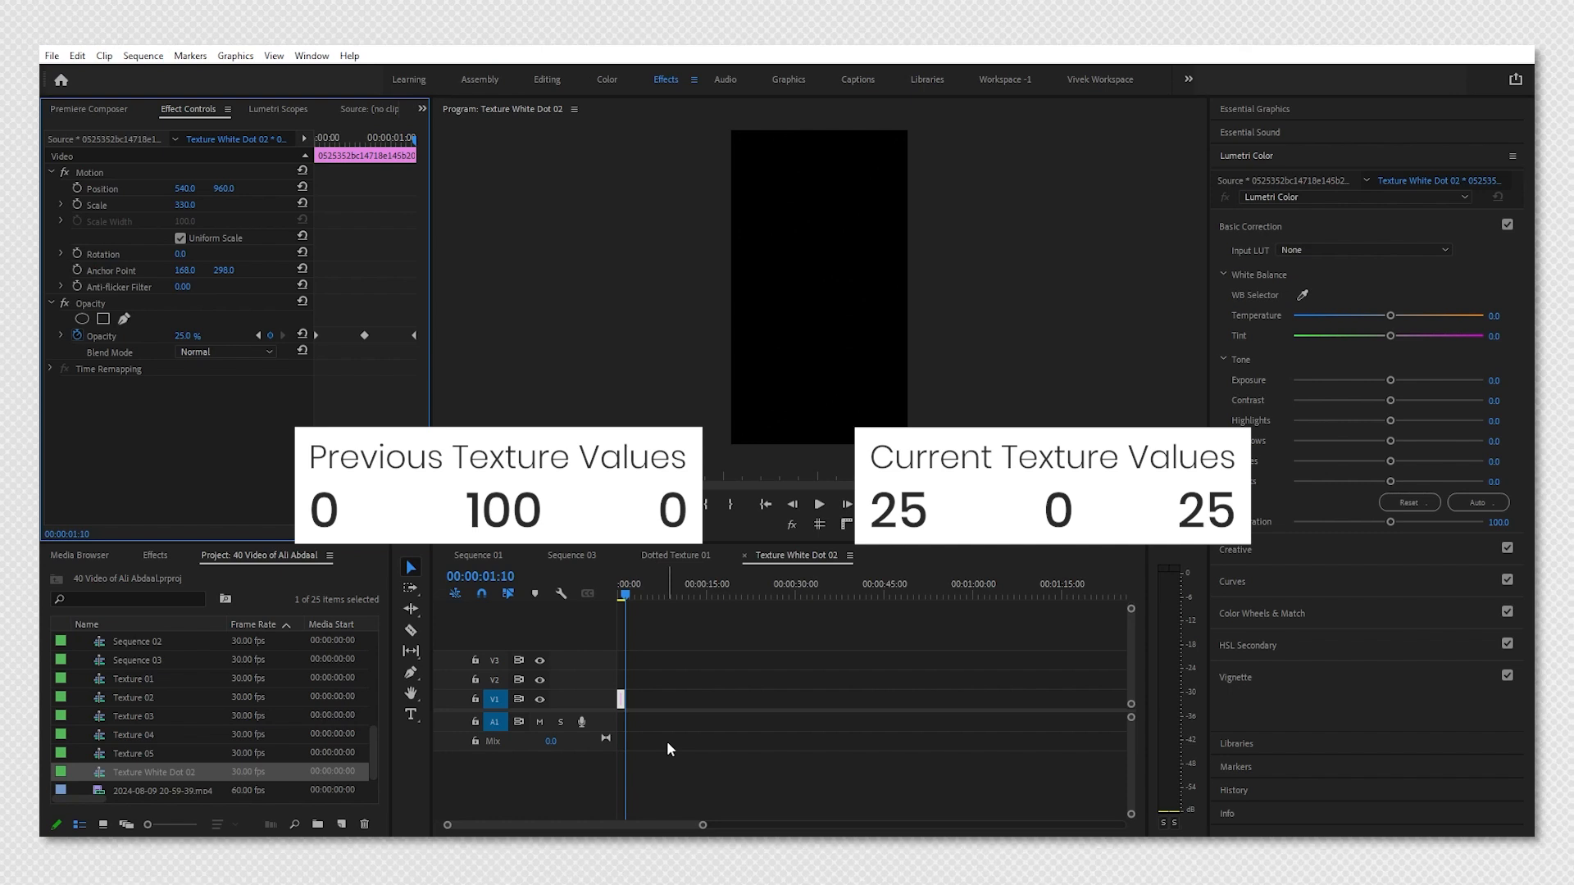
Copy the halftone clip and paste it repeatedly to fill about 30 seconds, deleting the extra last copy.
left_click(620, 699)
key("ctrl+c")
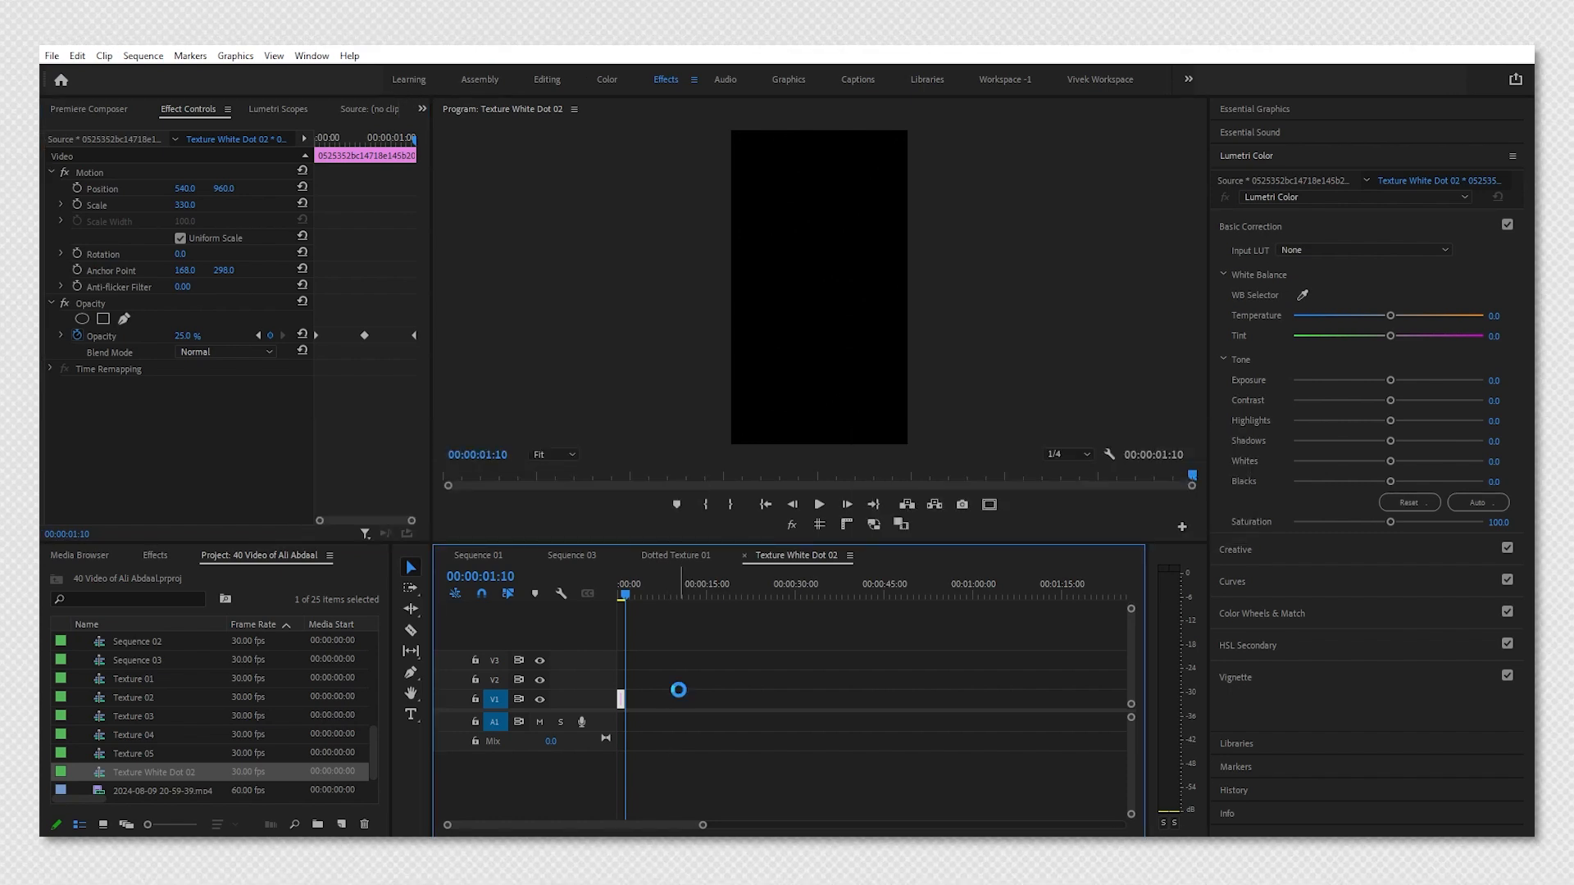
key("ctrl+v")
key("ctrl+v")
key("ctrl+v")
key("ctrl+v")
key("ctrl+v")
key("ctrl+v")
key("ctrl+v")
key("ctrl+v")
key("ctrl+v")
key("ctrl+v")
key("ctrl+v")
key("ctrl+v")
key("ctrl+v")
key("ctrl+v")
key("ctrl+v")
key("ctrl+v")
key("ctrl+v")
key("ctrl+v")
key("ctrl+v")
key("ctrl+v")
key("ctrl+v")
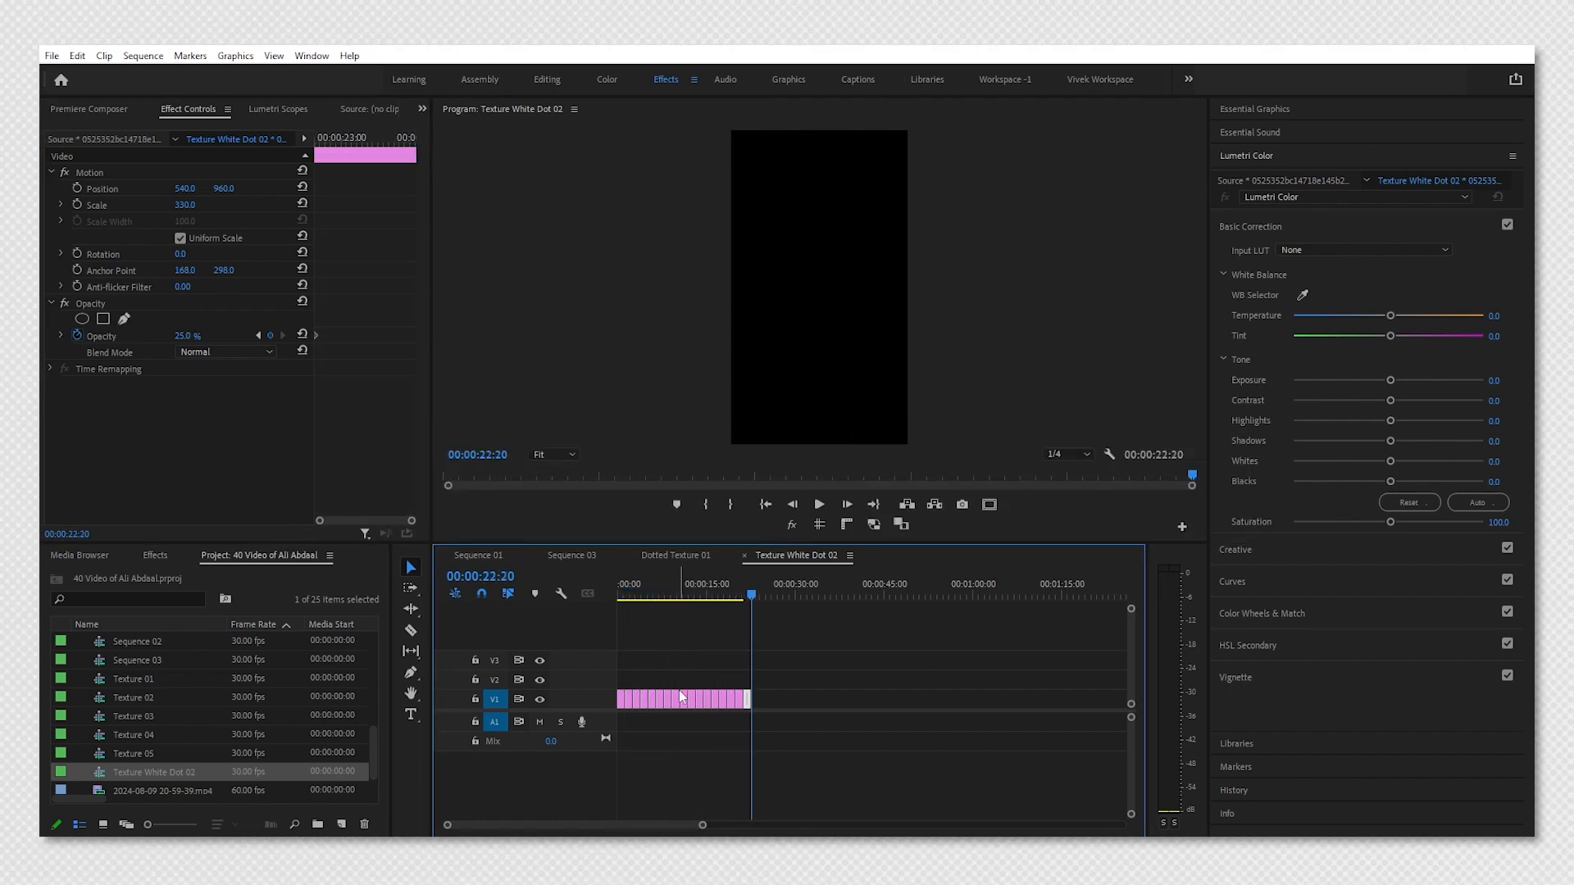
key("ctrl+v")
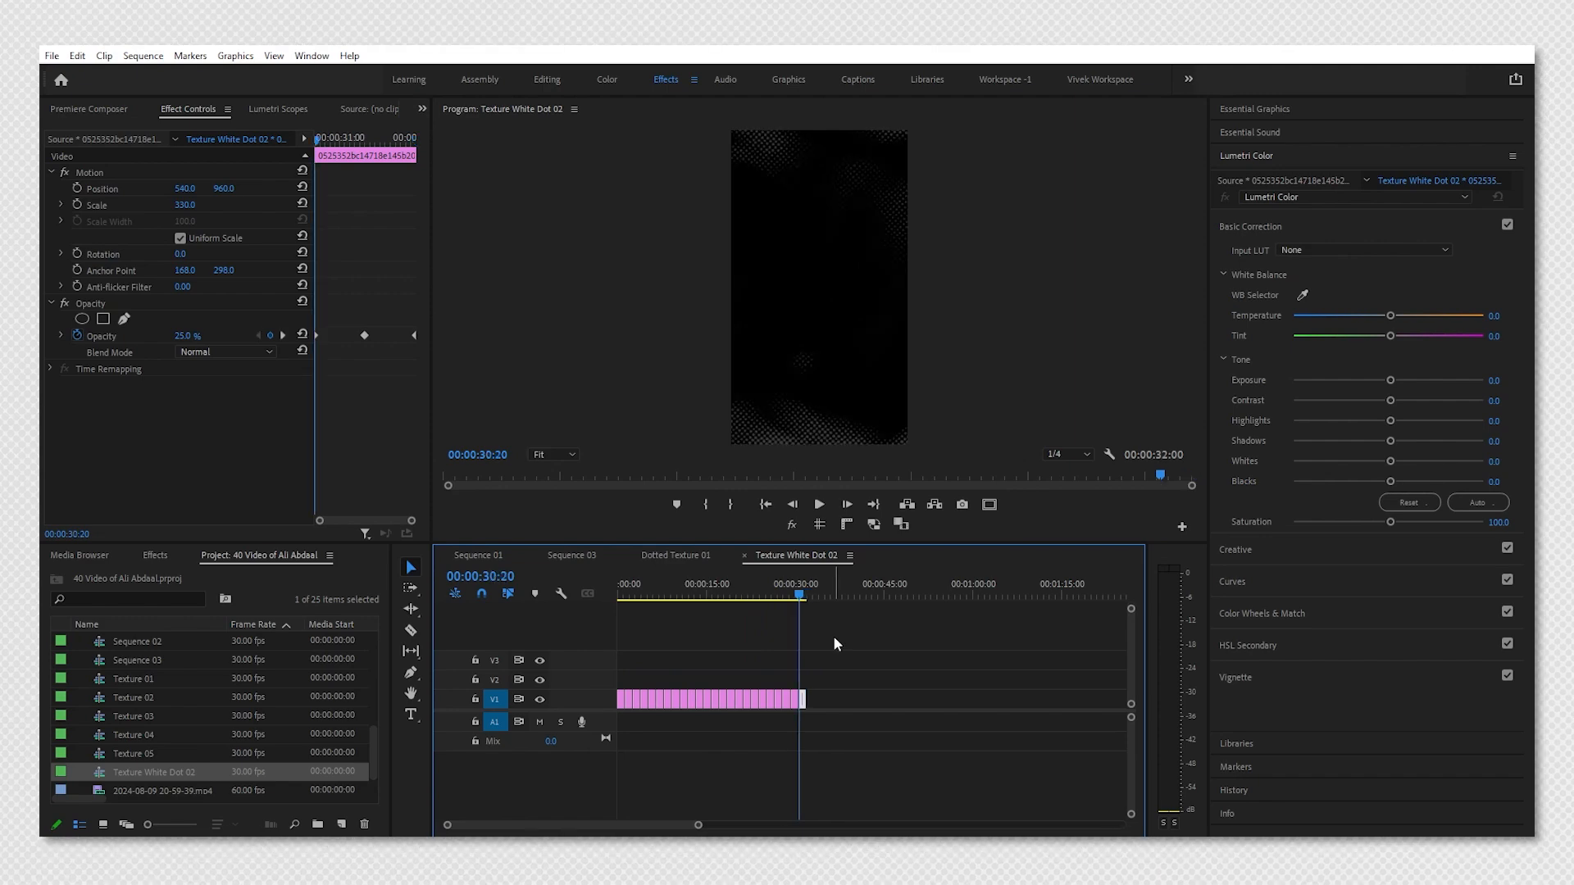
key("Delete")
Return to Sequence 03 and render its preview.
left_click(585, 555)
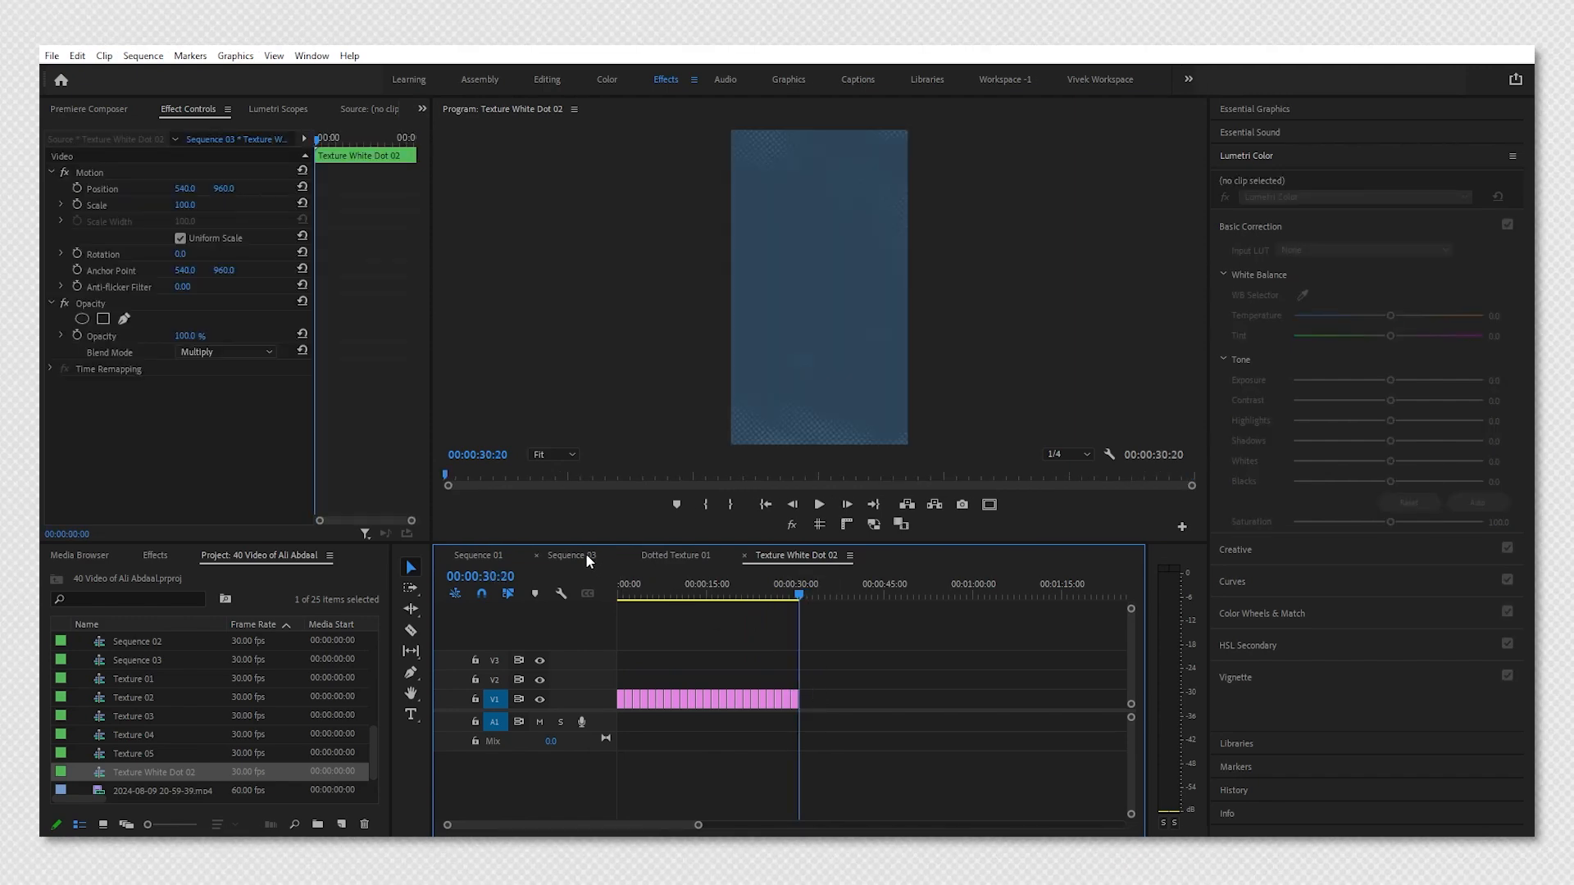
key("Return")
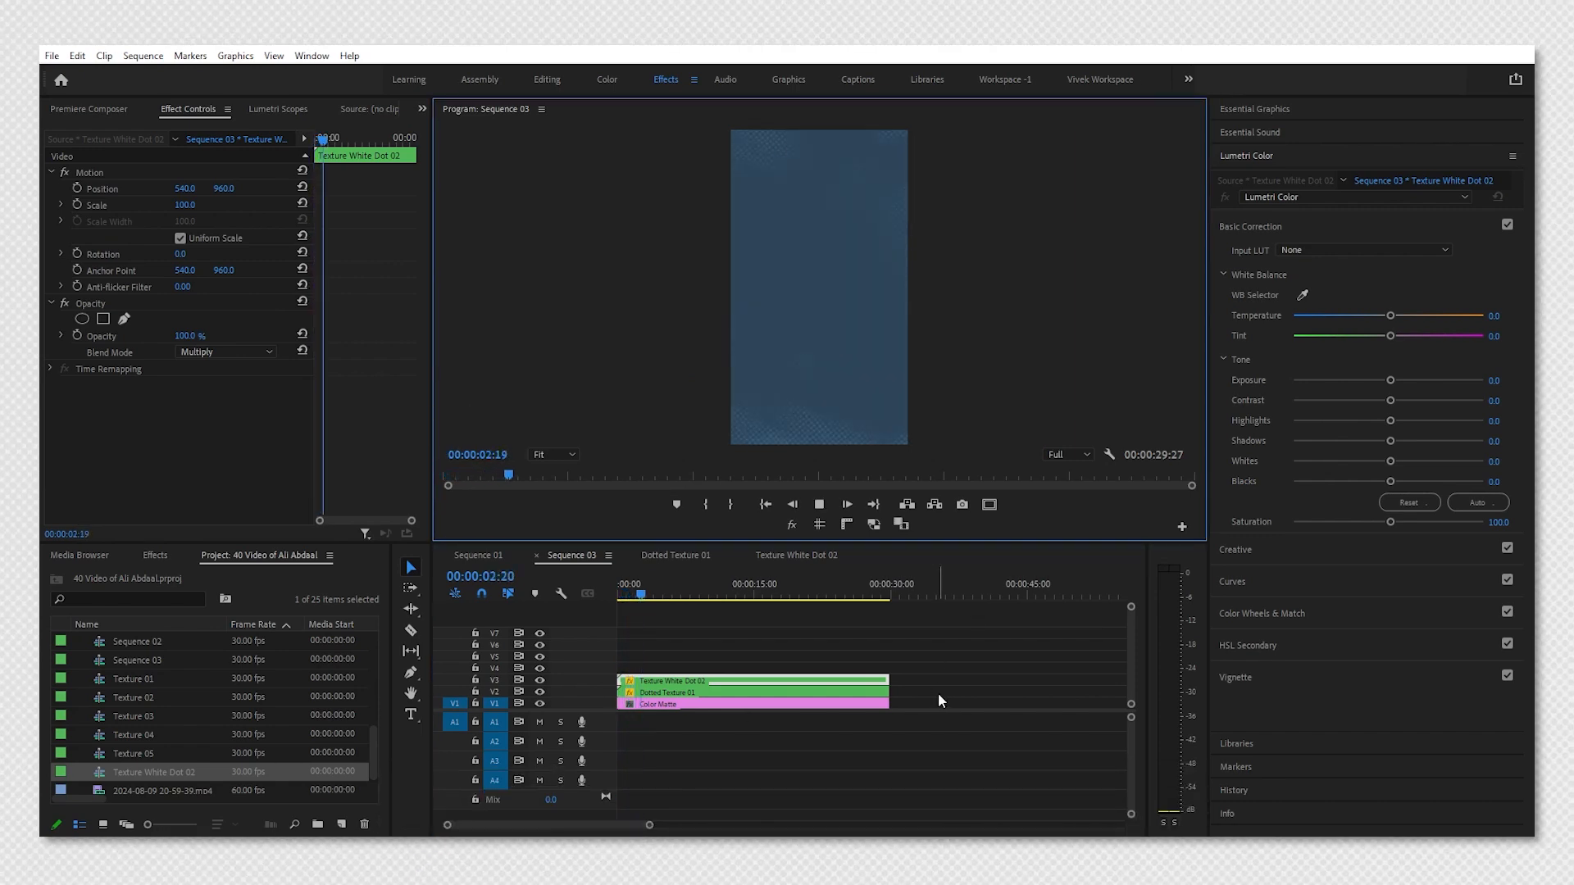
left_click(677, 665)
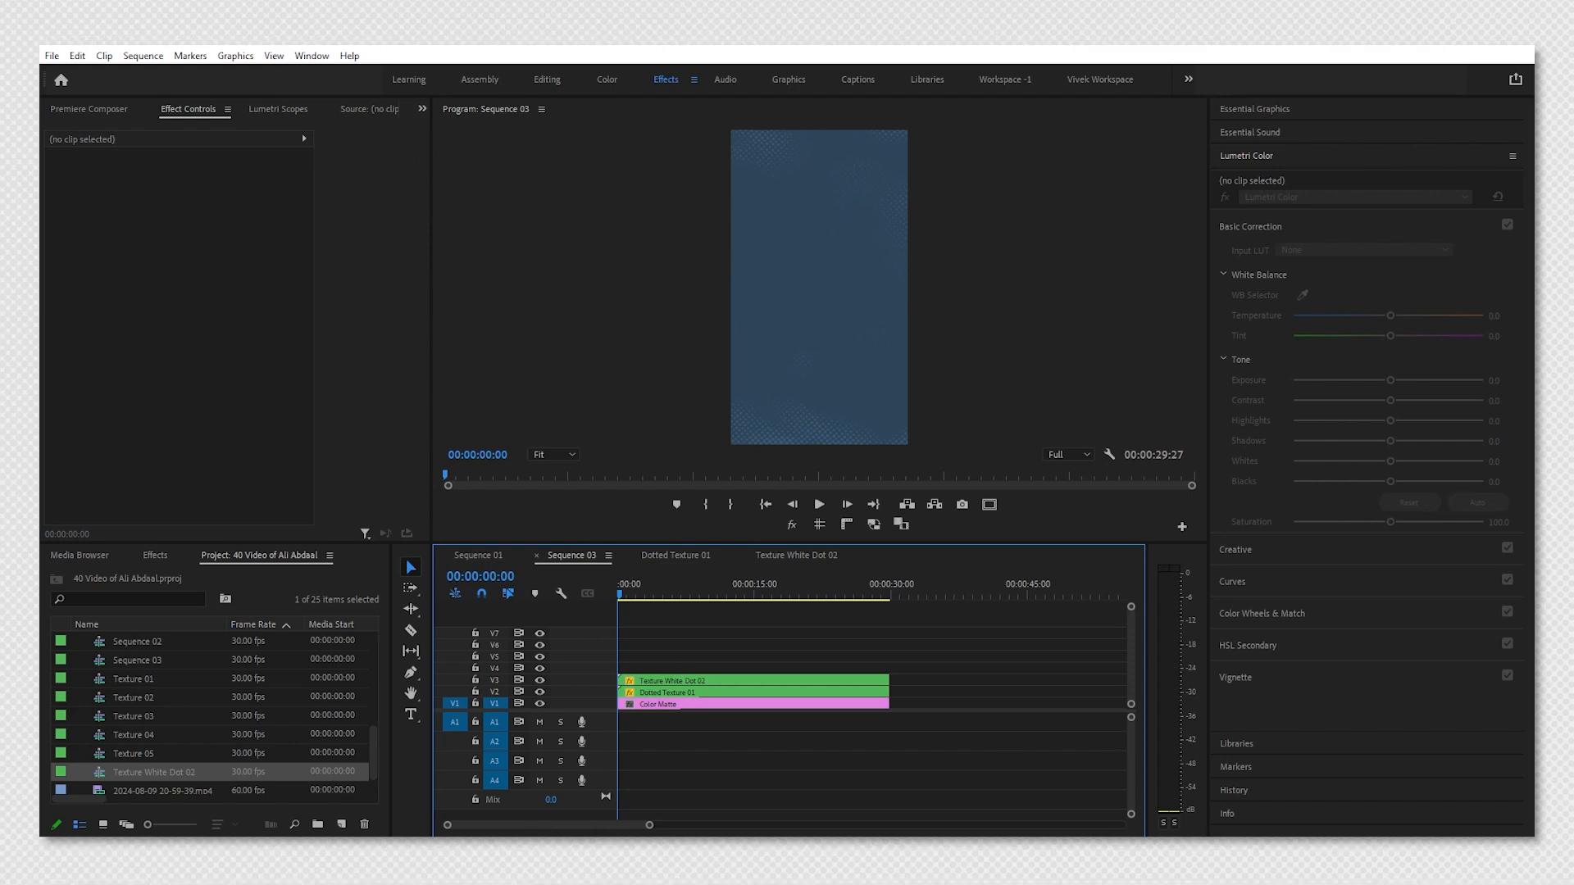
Bring a paper texture image from the Assets folder onto the track above the nested halftone sequence.
left_click(529, 851)
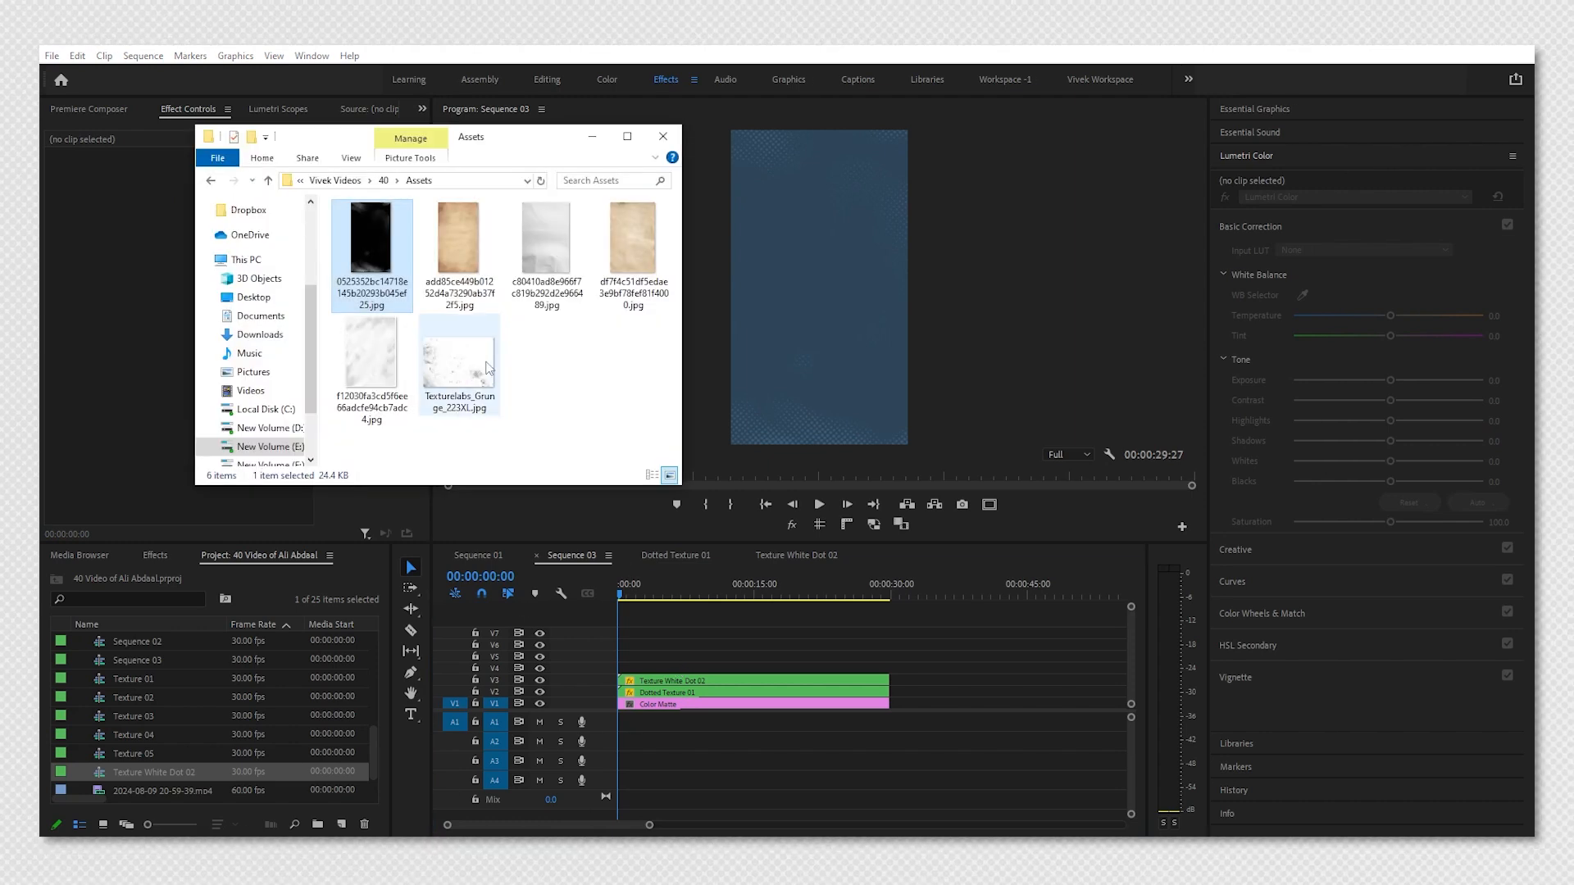
left_click_drag(542, 276, 623, 668)
left_click(621, 668)
Set the paper texture clip's scale to 230.
left_click_drag(195, 205, 224, 205)
left_click(193, 205)
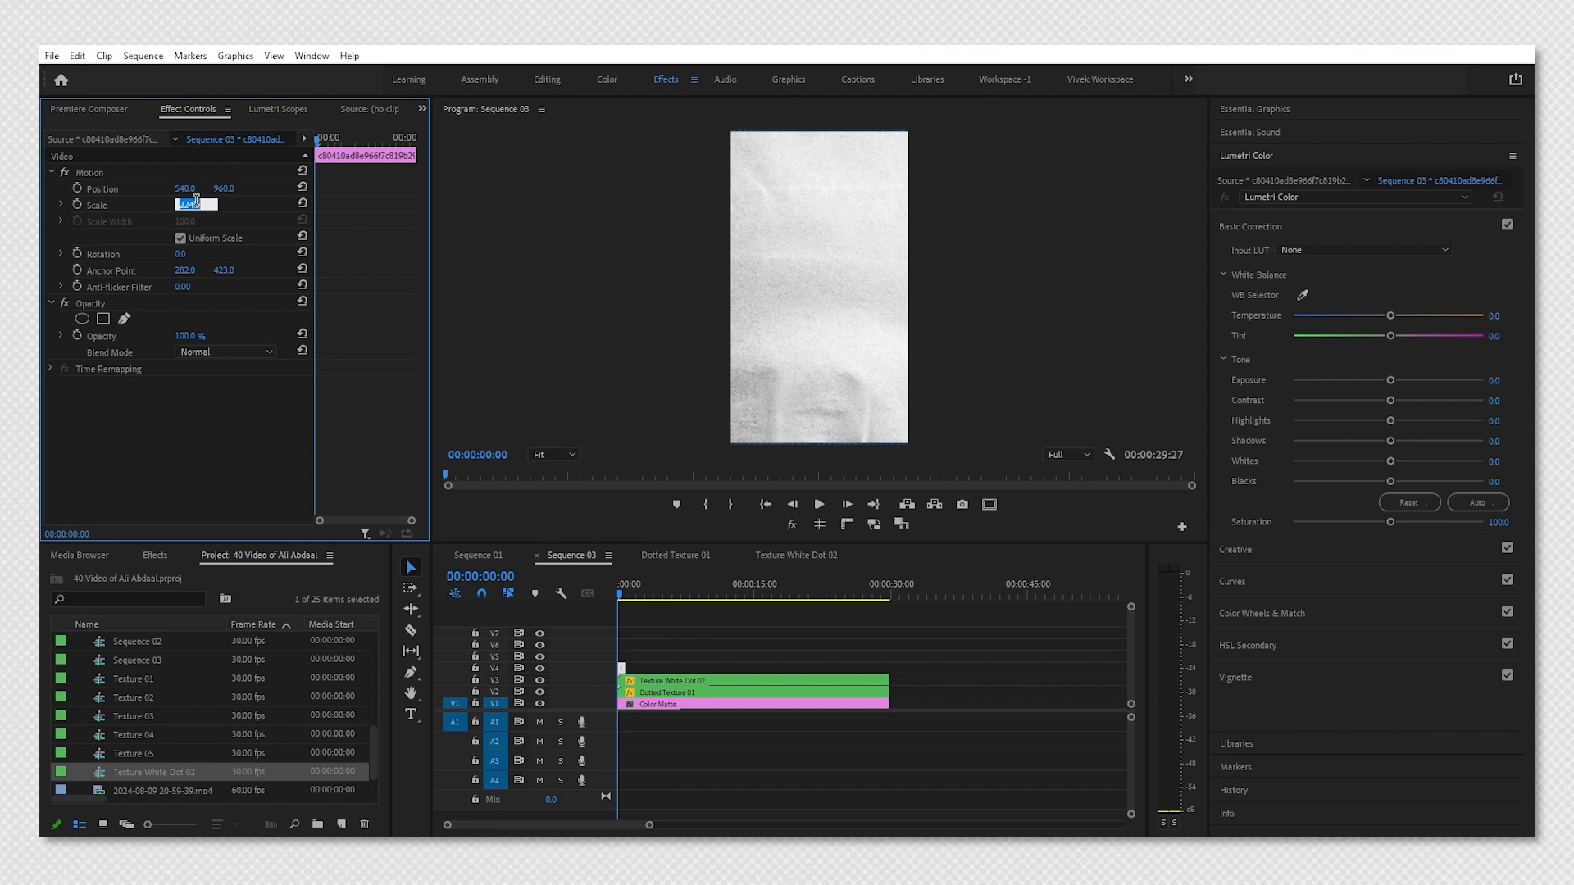
type("230")
key("Return")
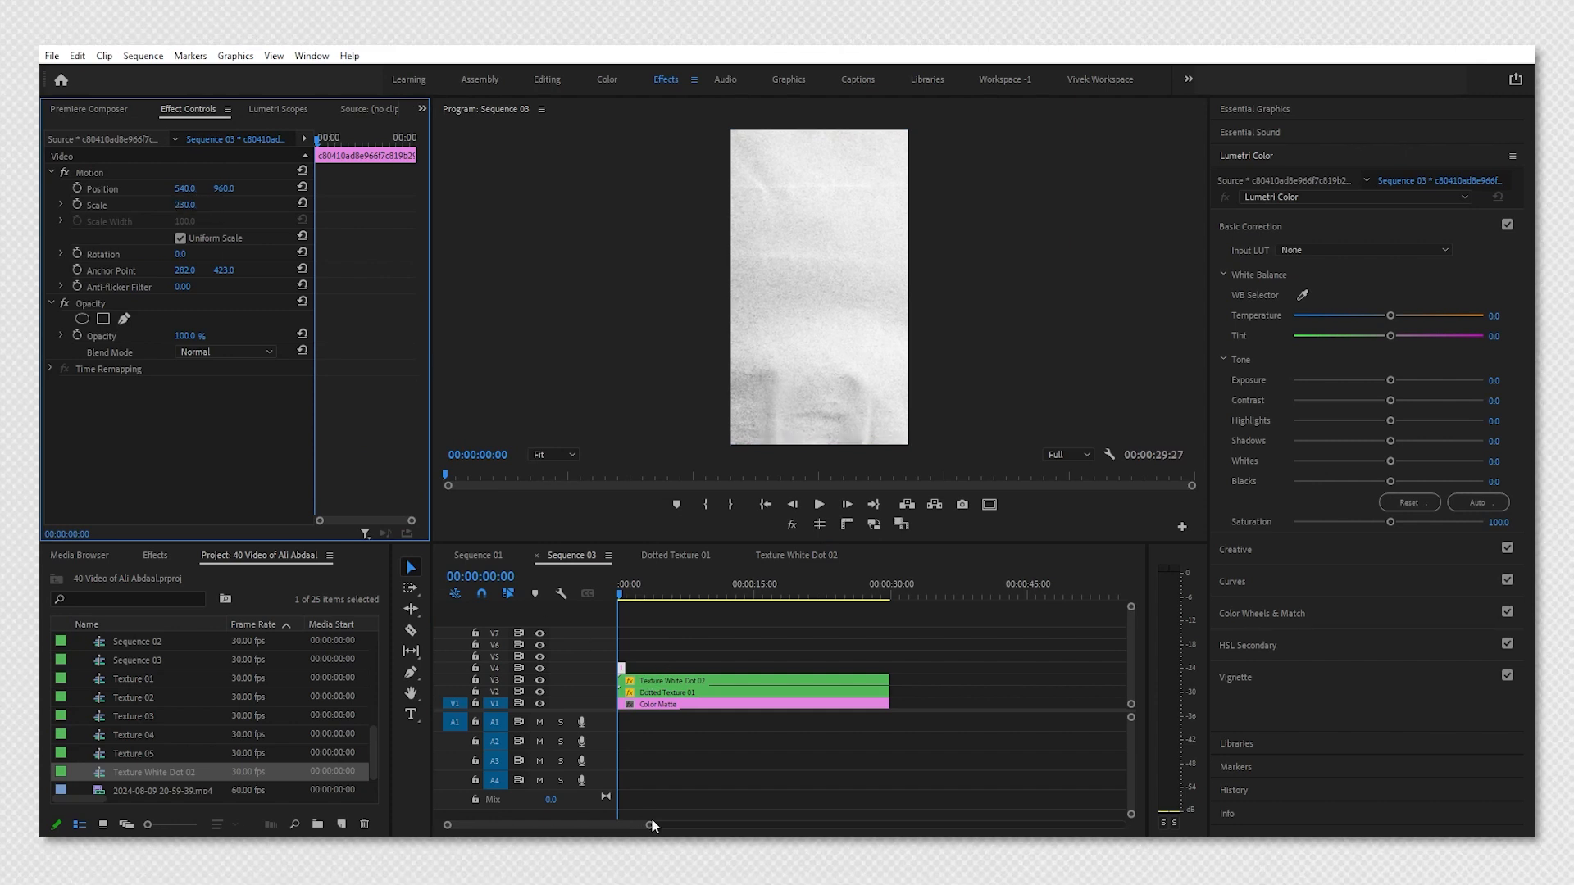
Nest the paper texture clip into a sequence named Paper Texture 03.
left_click_drag(648, 825, 622, 825)
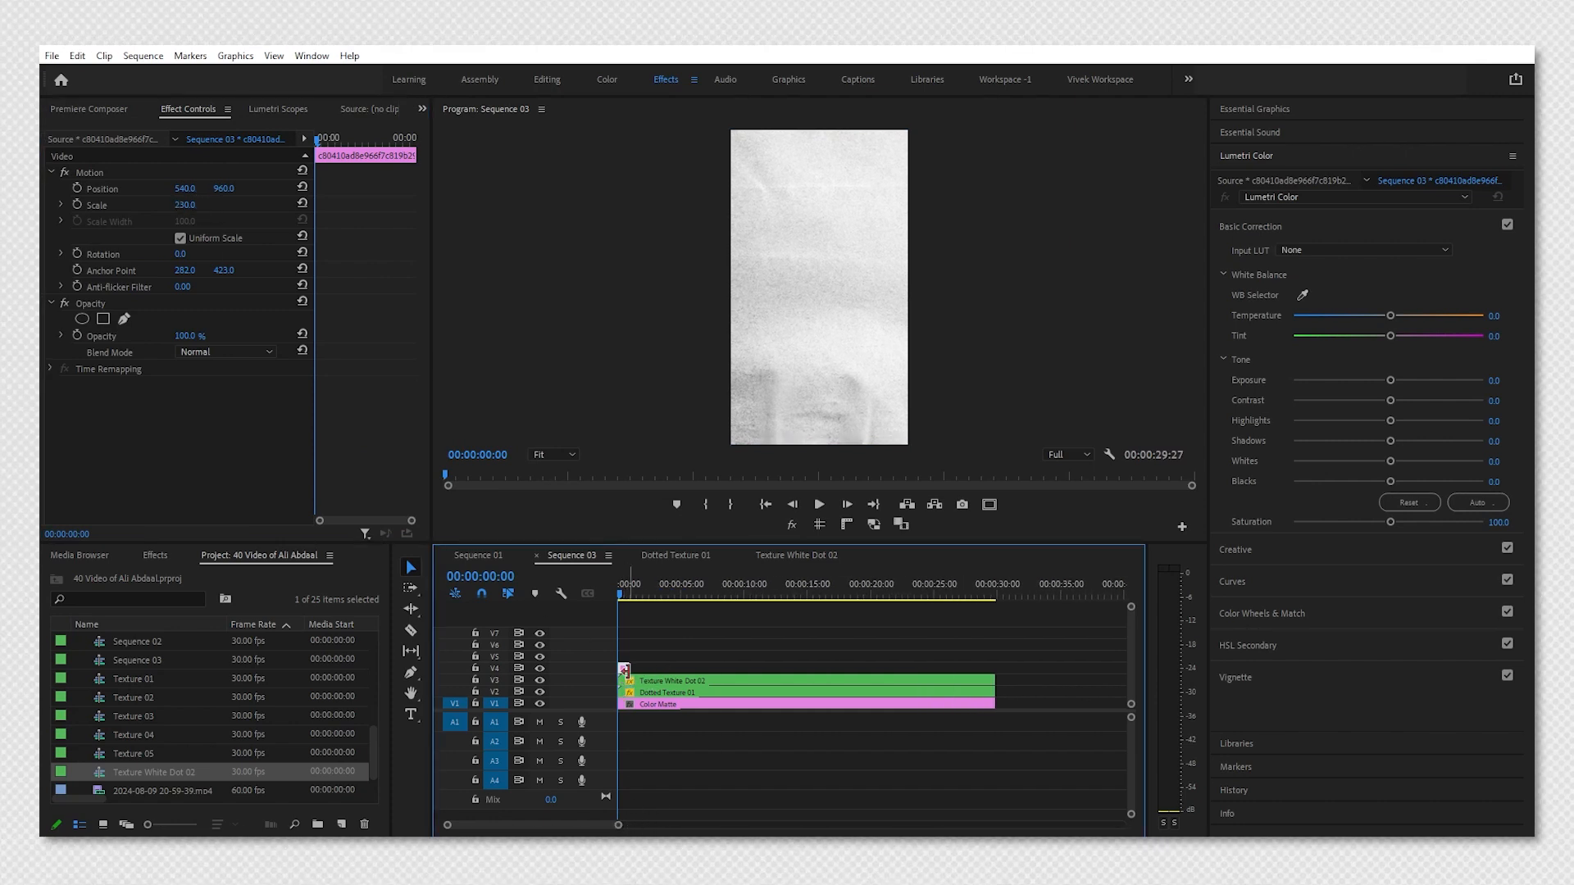
key("alt+n")
type("P")
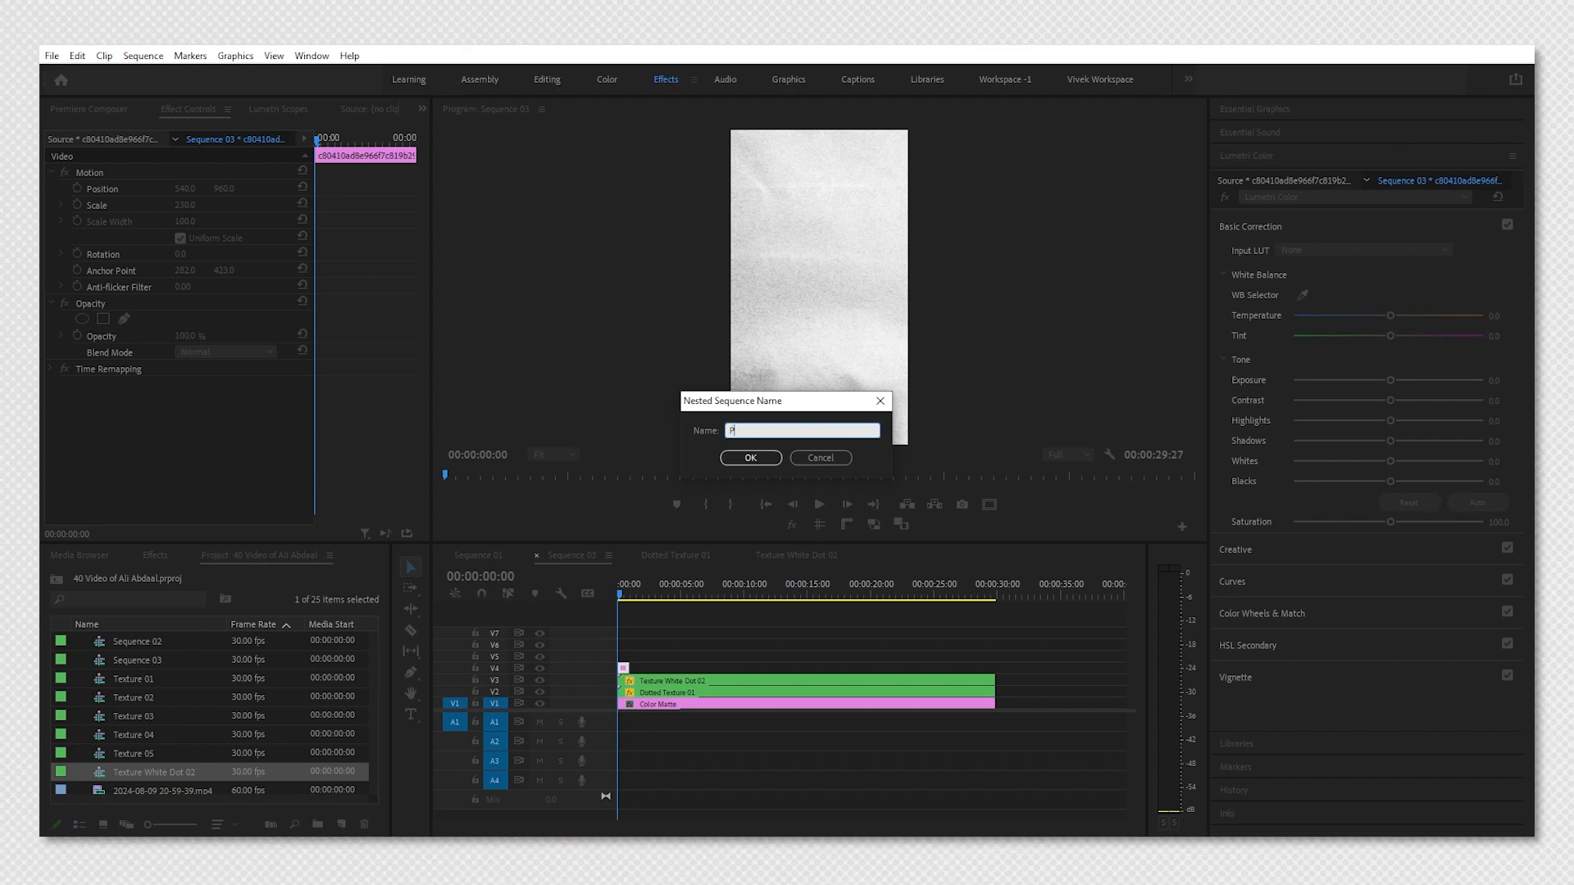
type("aper Texture 03")
key("Return")
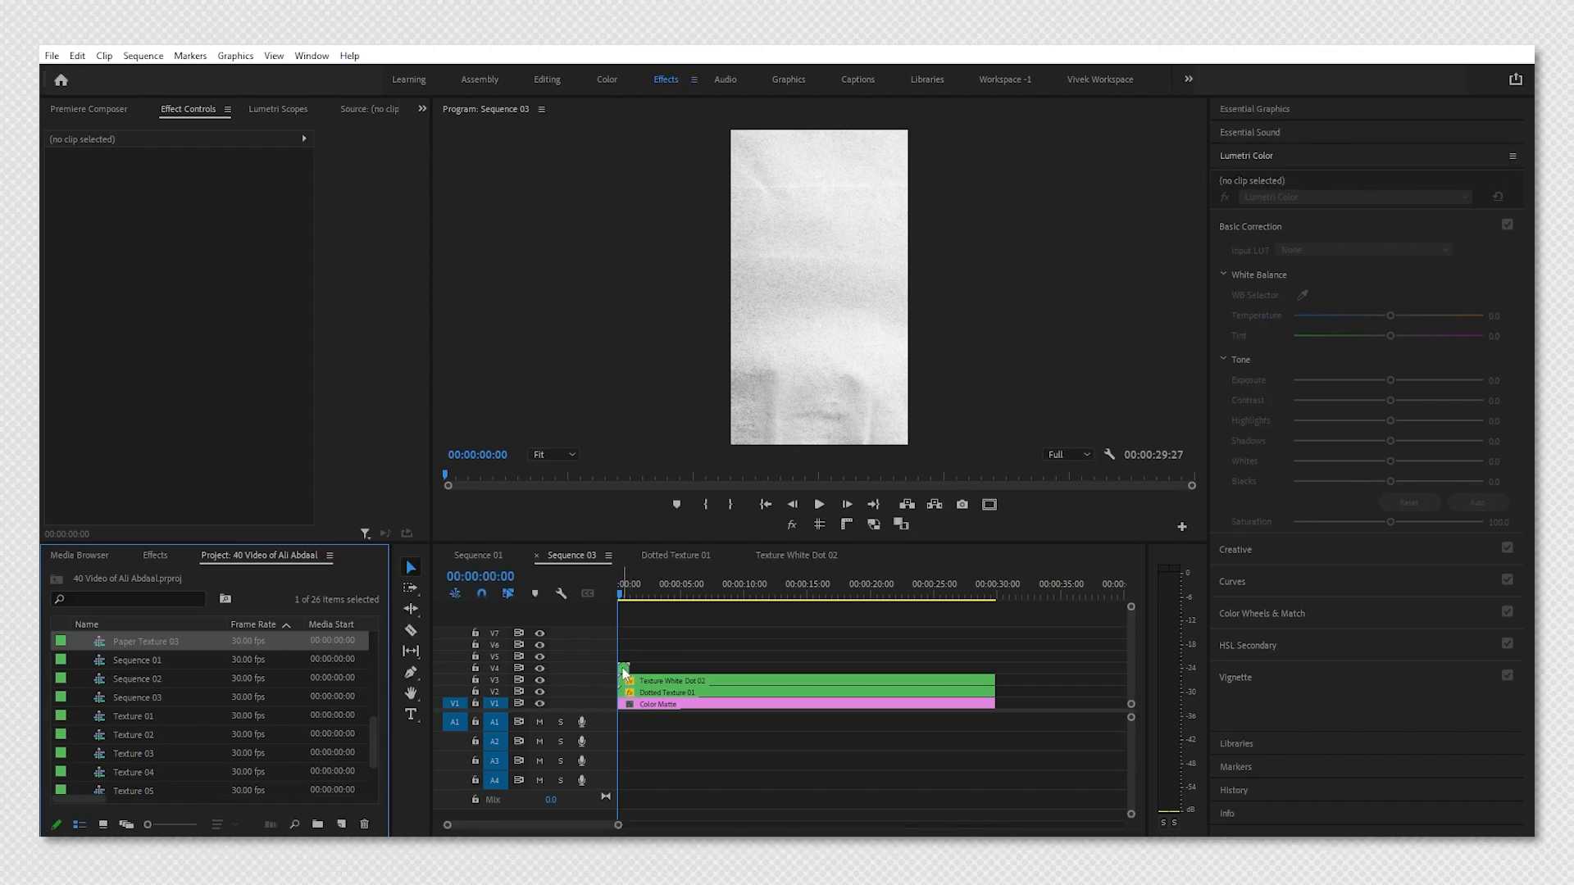
Open the Paper Texture 03 sequence and enable opacity animation on its clip.
double_click(622, 667)
left_click(623, 699)
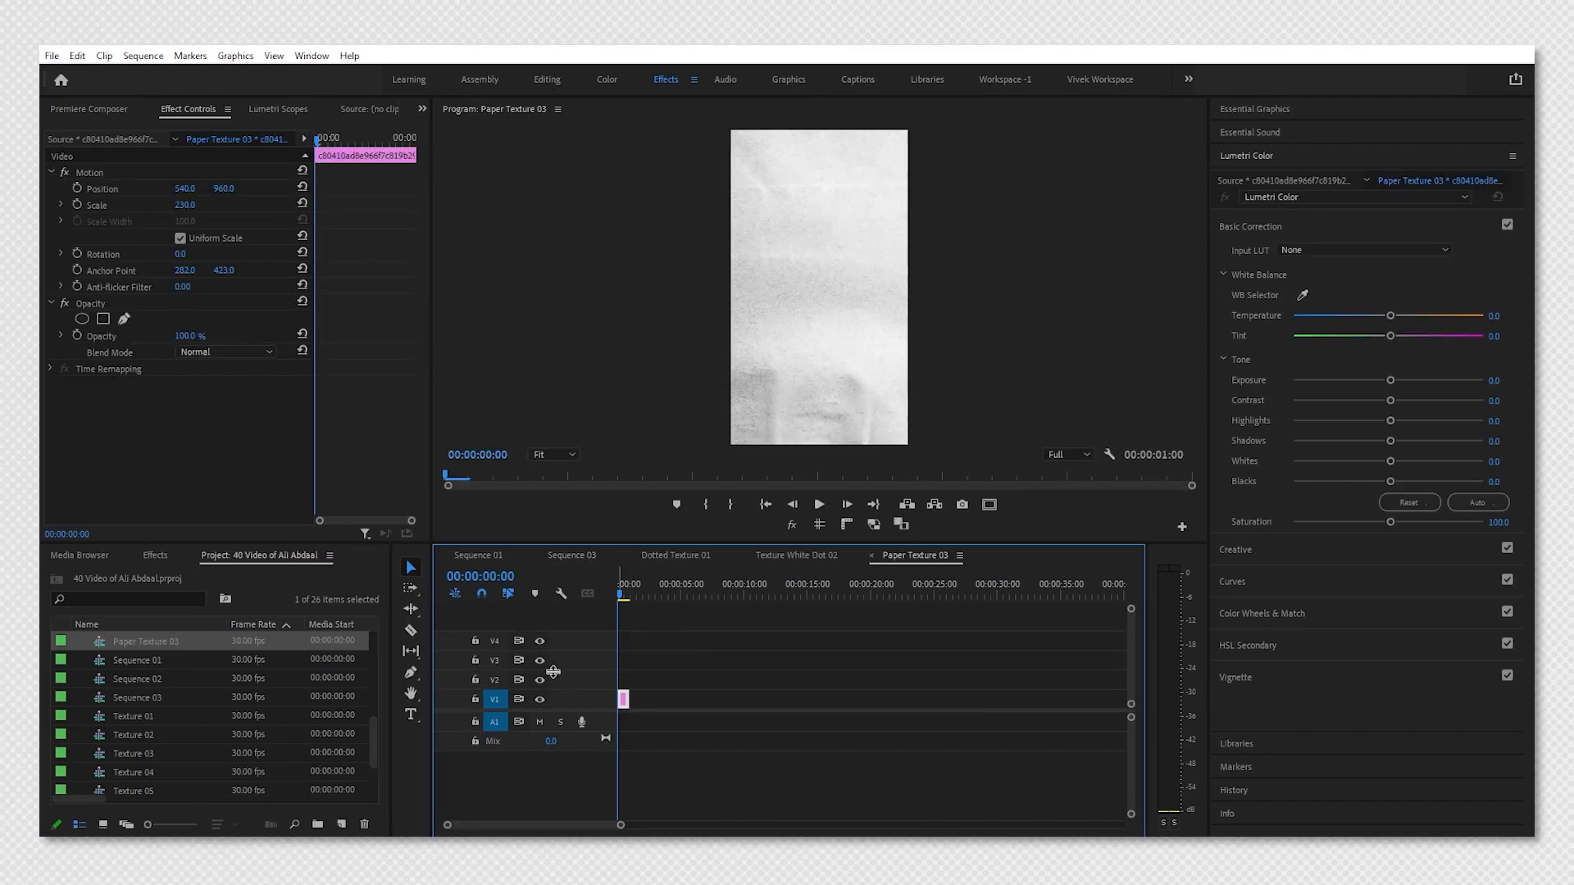
left_click(73, 334)
left_click(75, 336)
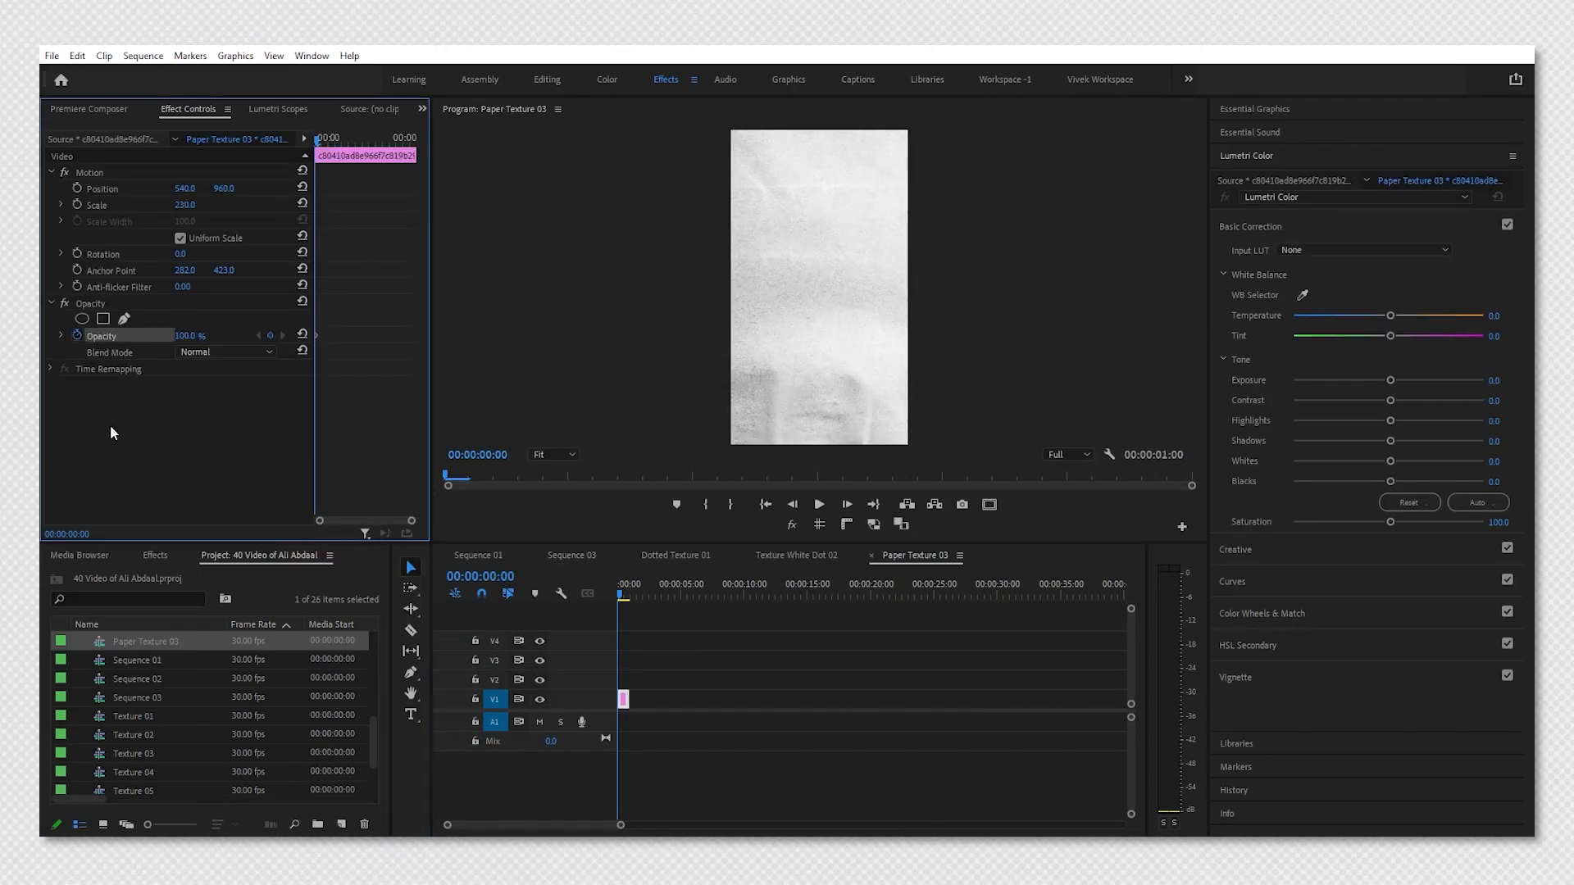
Add an opacity keyframe at 20 frames.
key("shift+Right")
key("shift+Right")
key("shift+Right")
key("shift+Right")
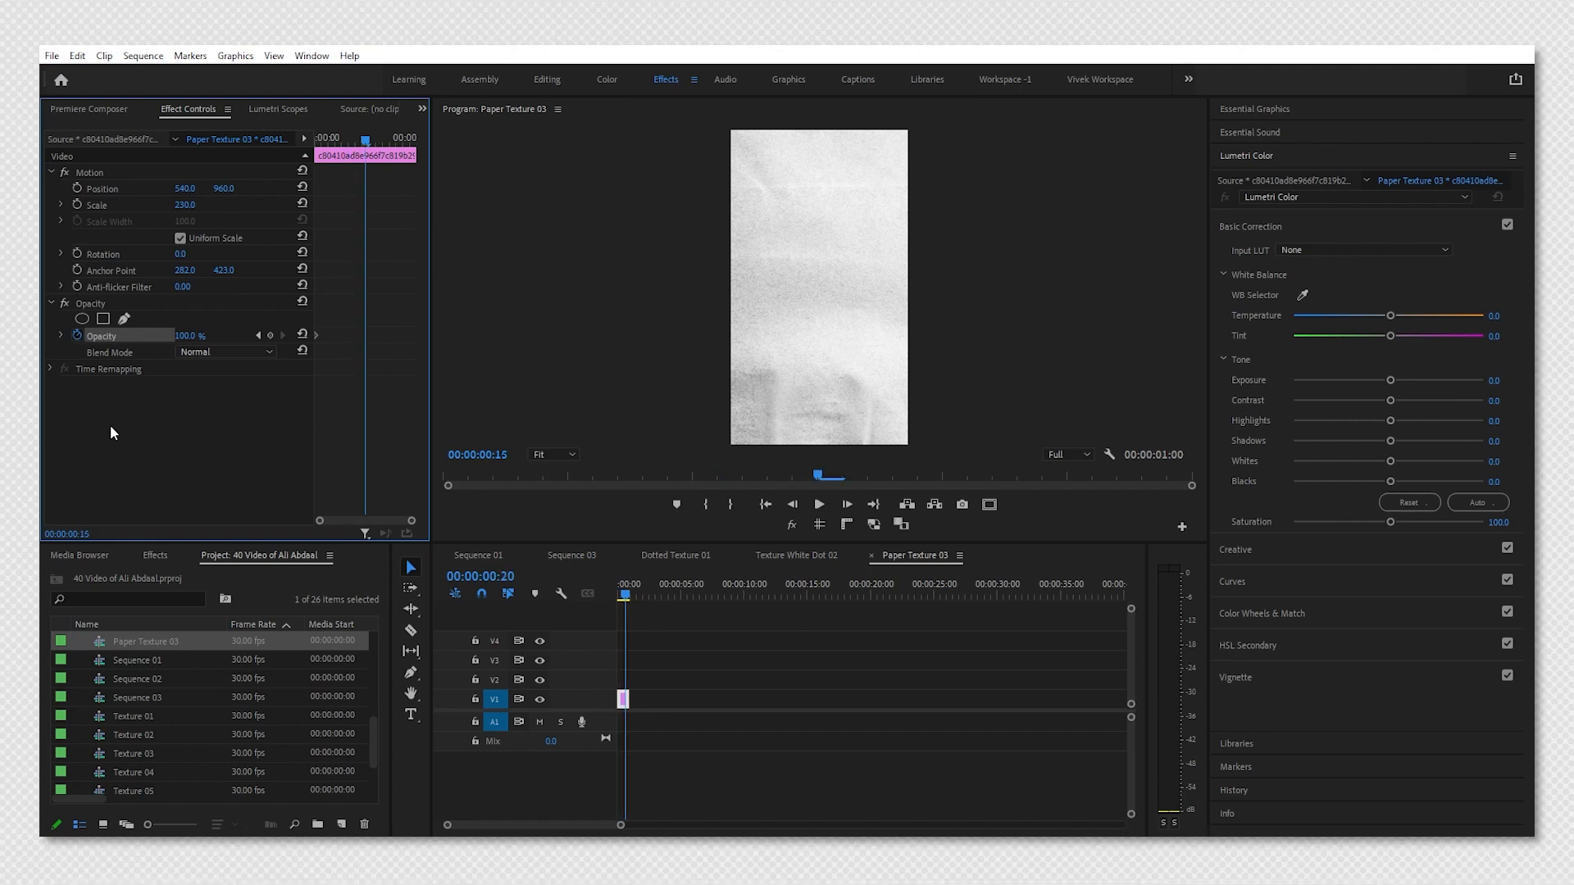
left_click(270, 336)
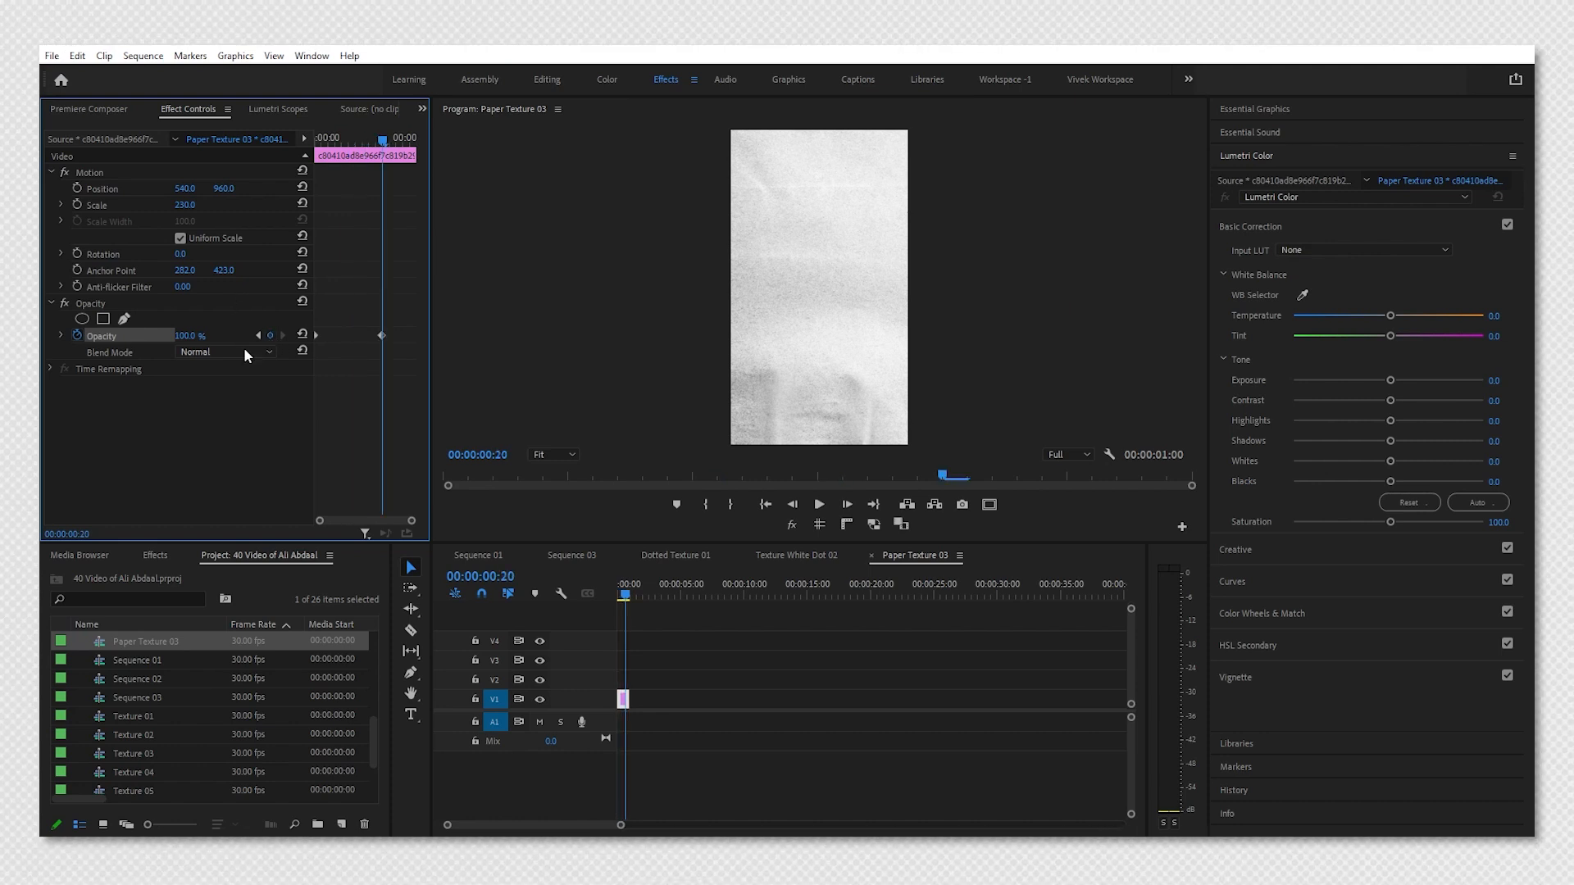
Extend the paper clip to about 2:25 and add an opacity keyframe at 1:10.
left_click_drag(627, 698, 650, 699)
key("shift+Right")
key("shift+Right")
key("shift+Right")
key("shift+Right")
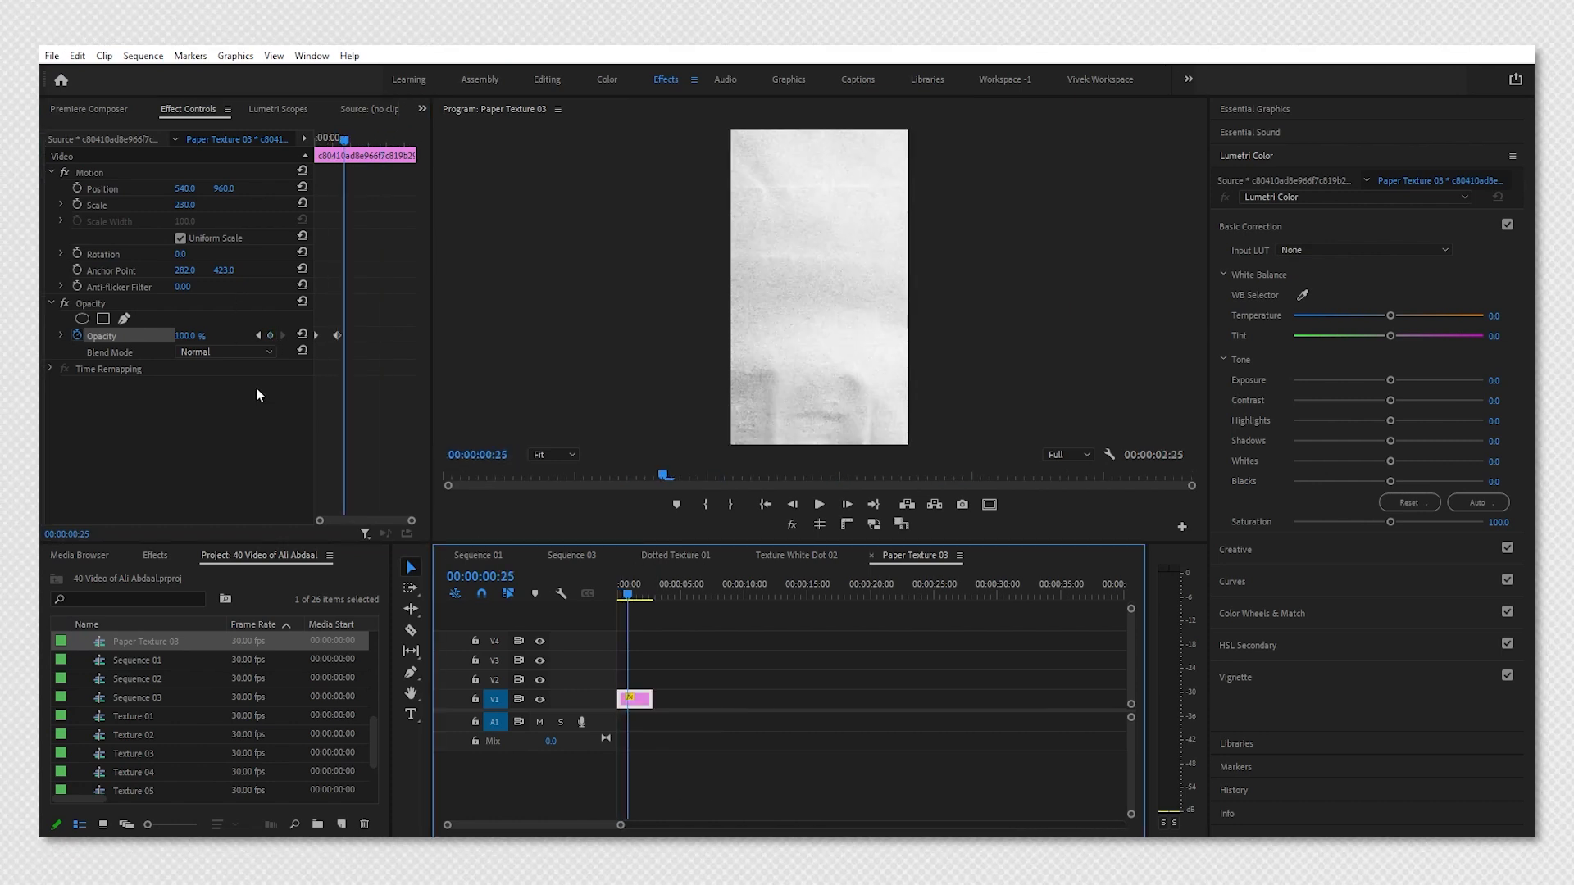
left_click(272, 336)
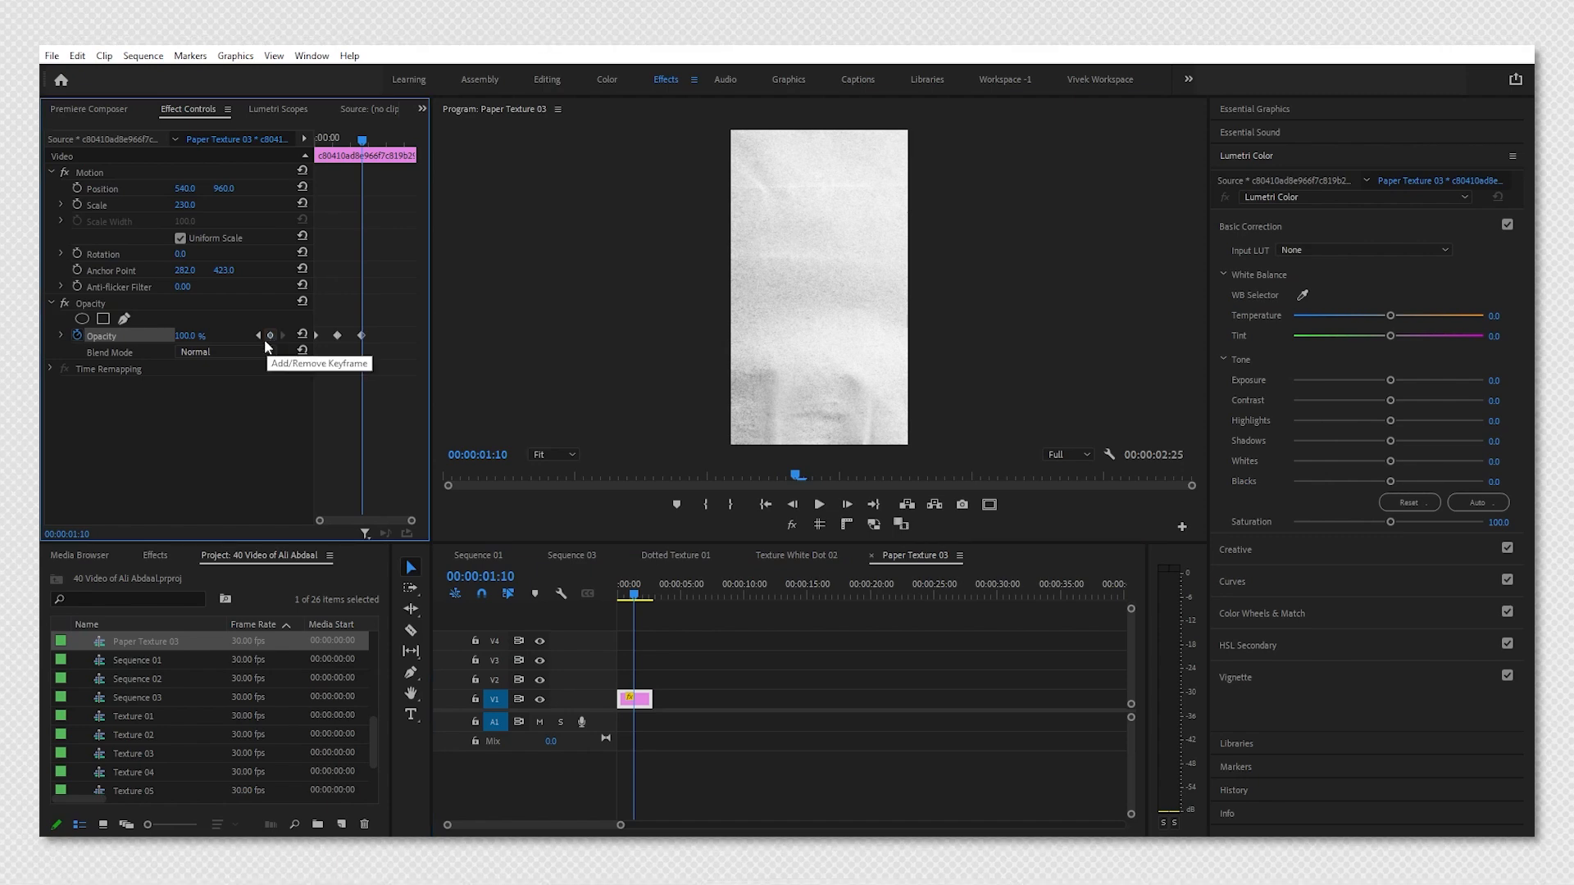
Set the opacity to 0% at the 1:10 keyframe and 85% at the 20-frame keyframe.
left_click_drag(194, 336, 106, 336)
left_click(259, 336)
left_click(258, 336)
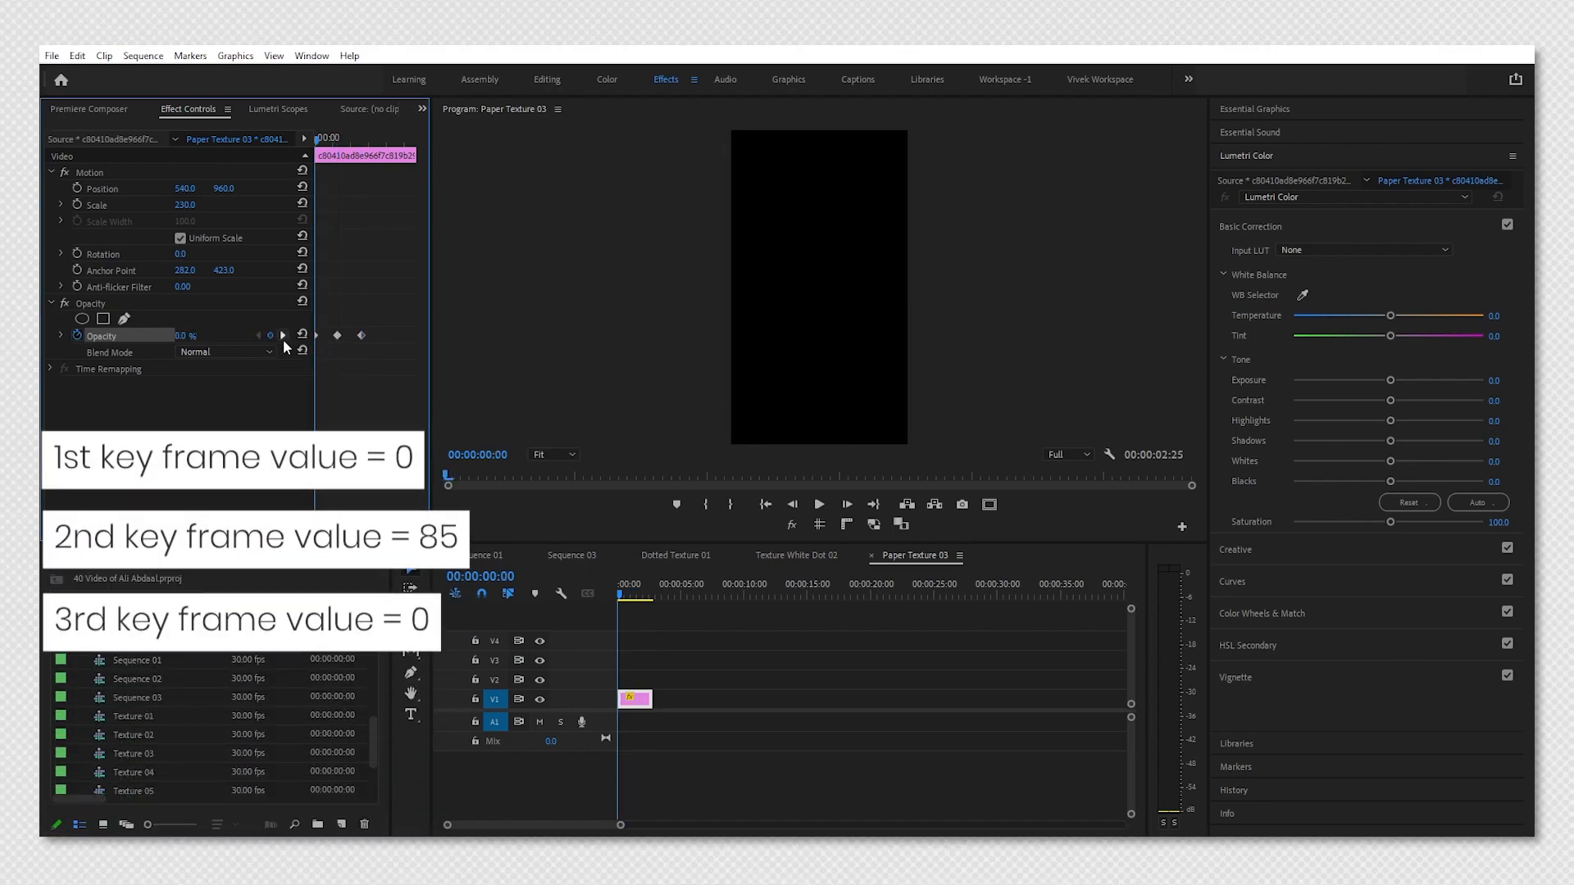
left_click(282, 336)
left_click(198, 336)
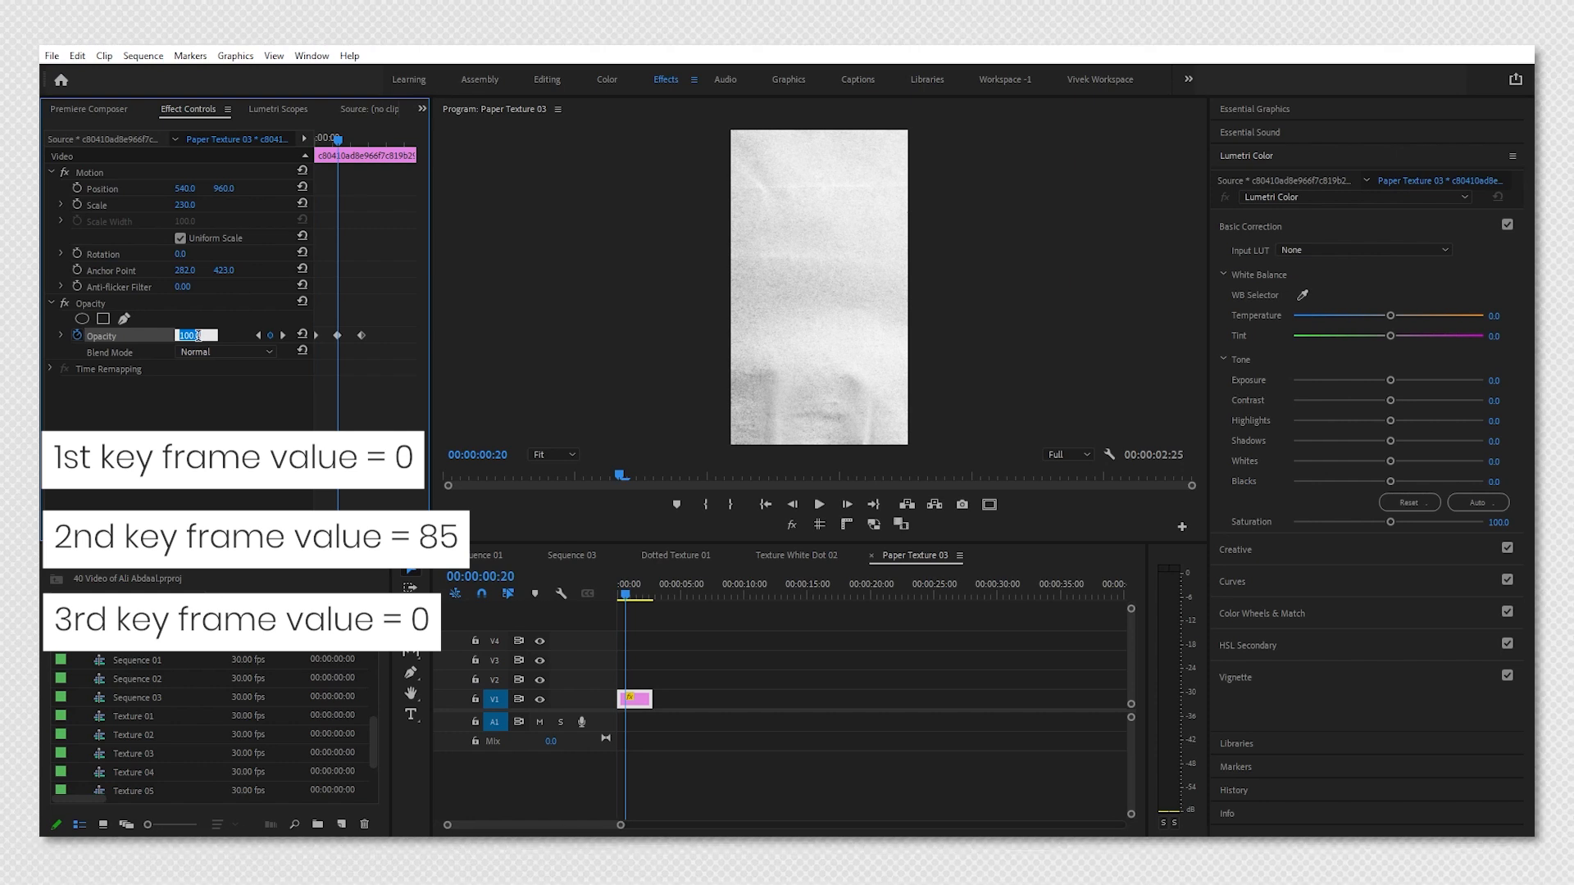
type("85")
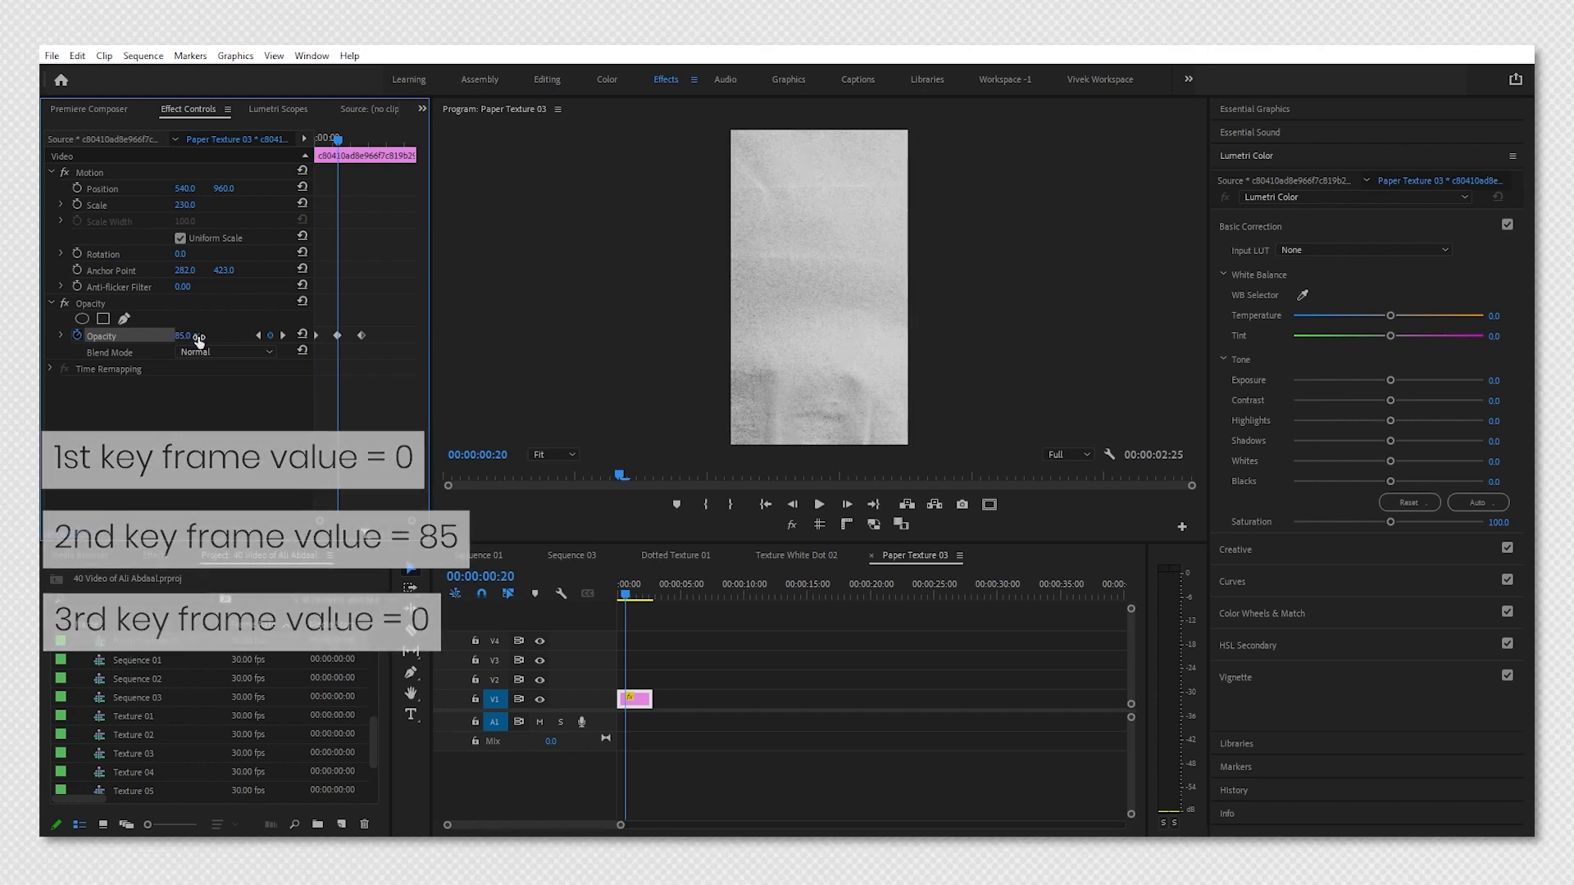
Return to Sequence 03 and set the Paper Texture 03 nest's blend mode to Multiply.
left_click(574, 555)
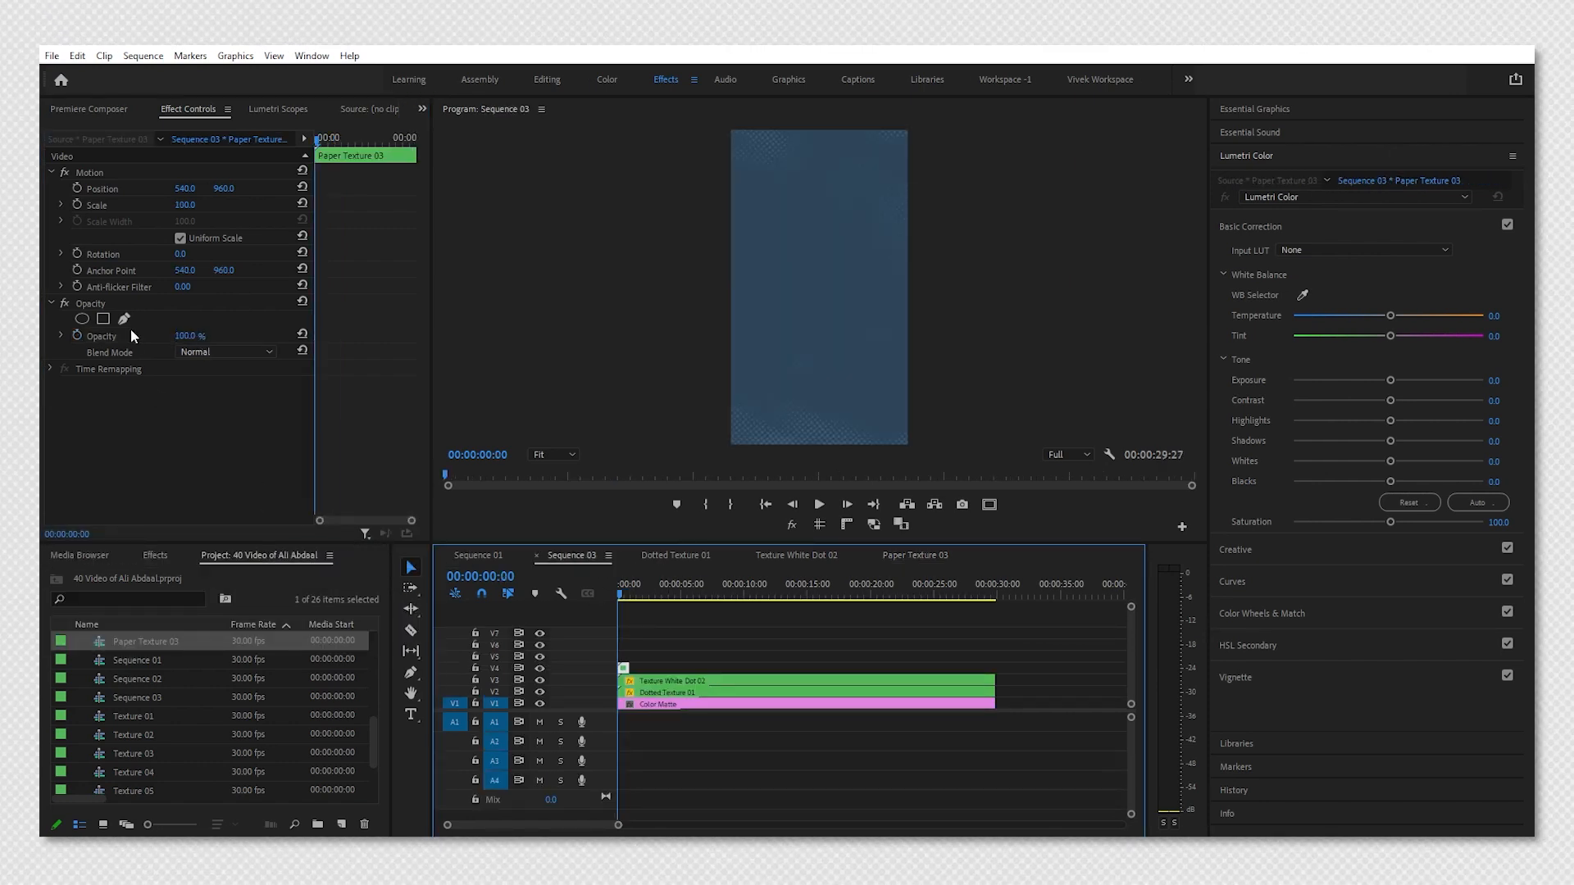
left_click(222, 353)
left_click(229, 423)
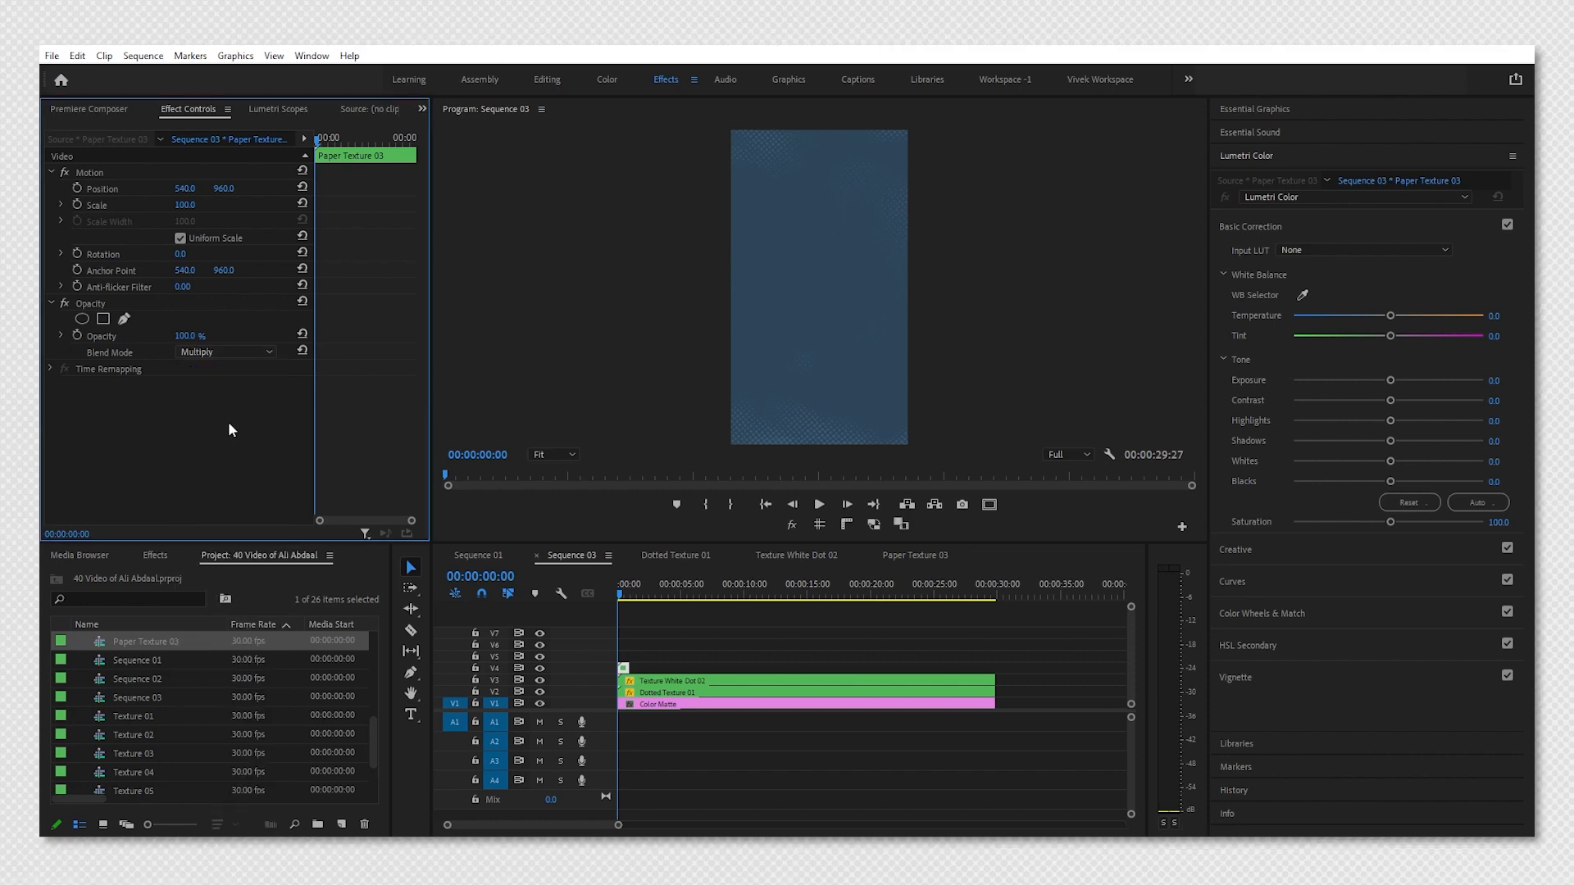
Play back Sequence 03 from the start.
key("space")
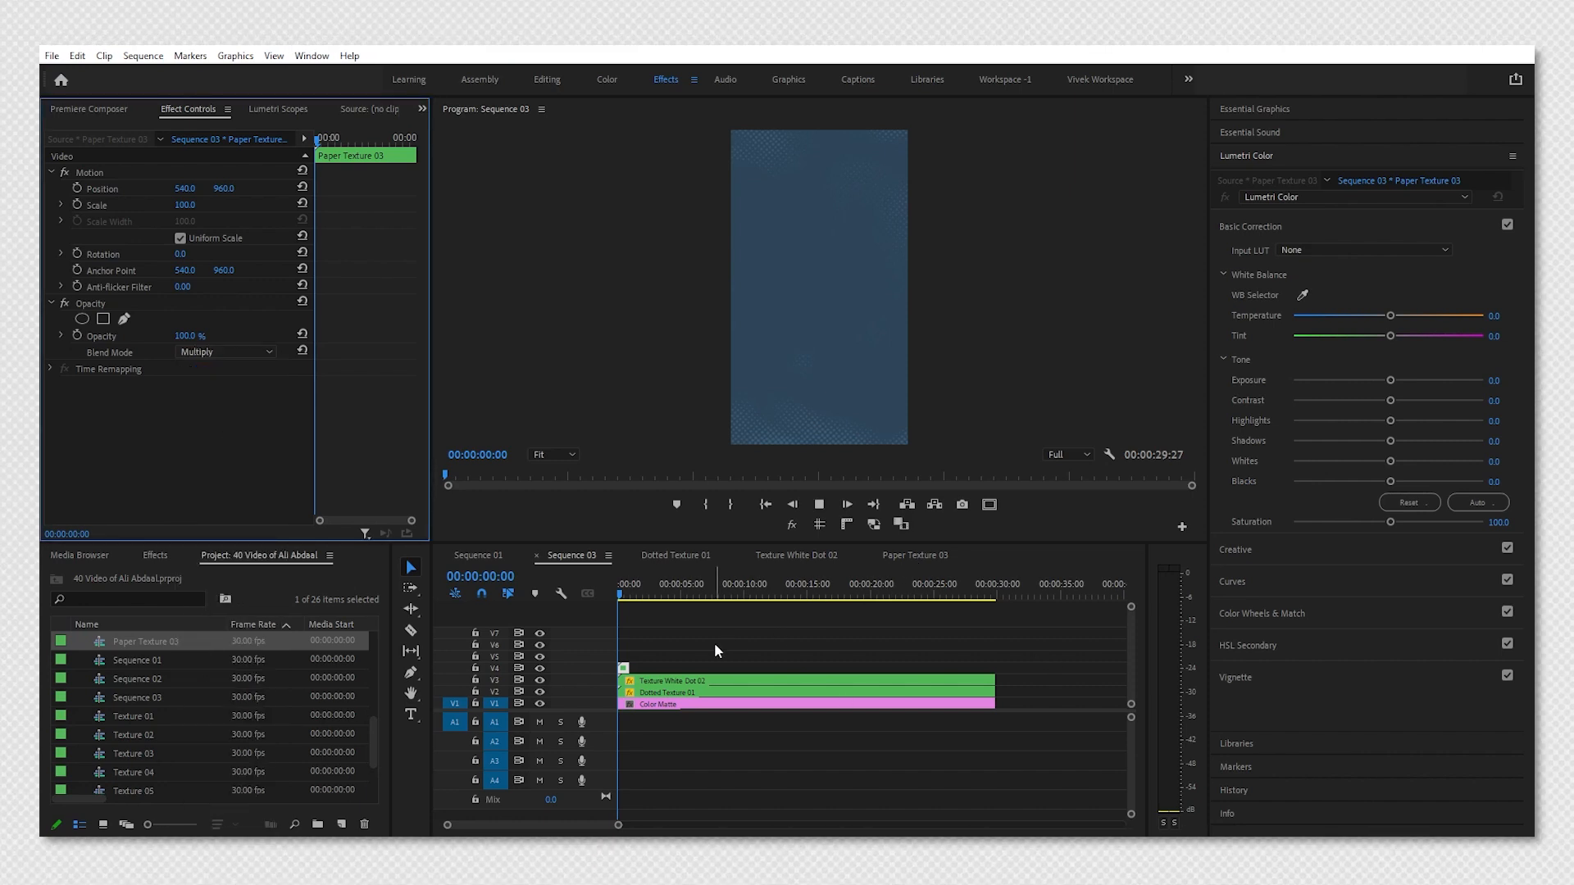
left_click_drag(626, 597, 612, 627)
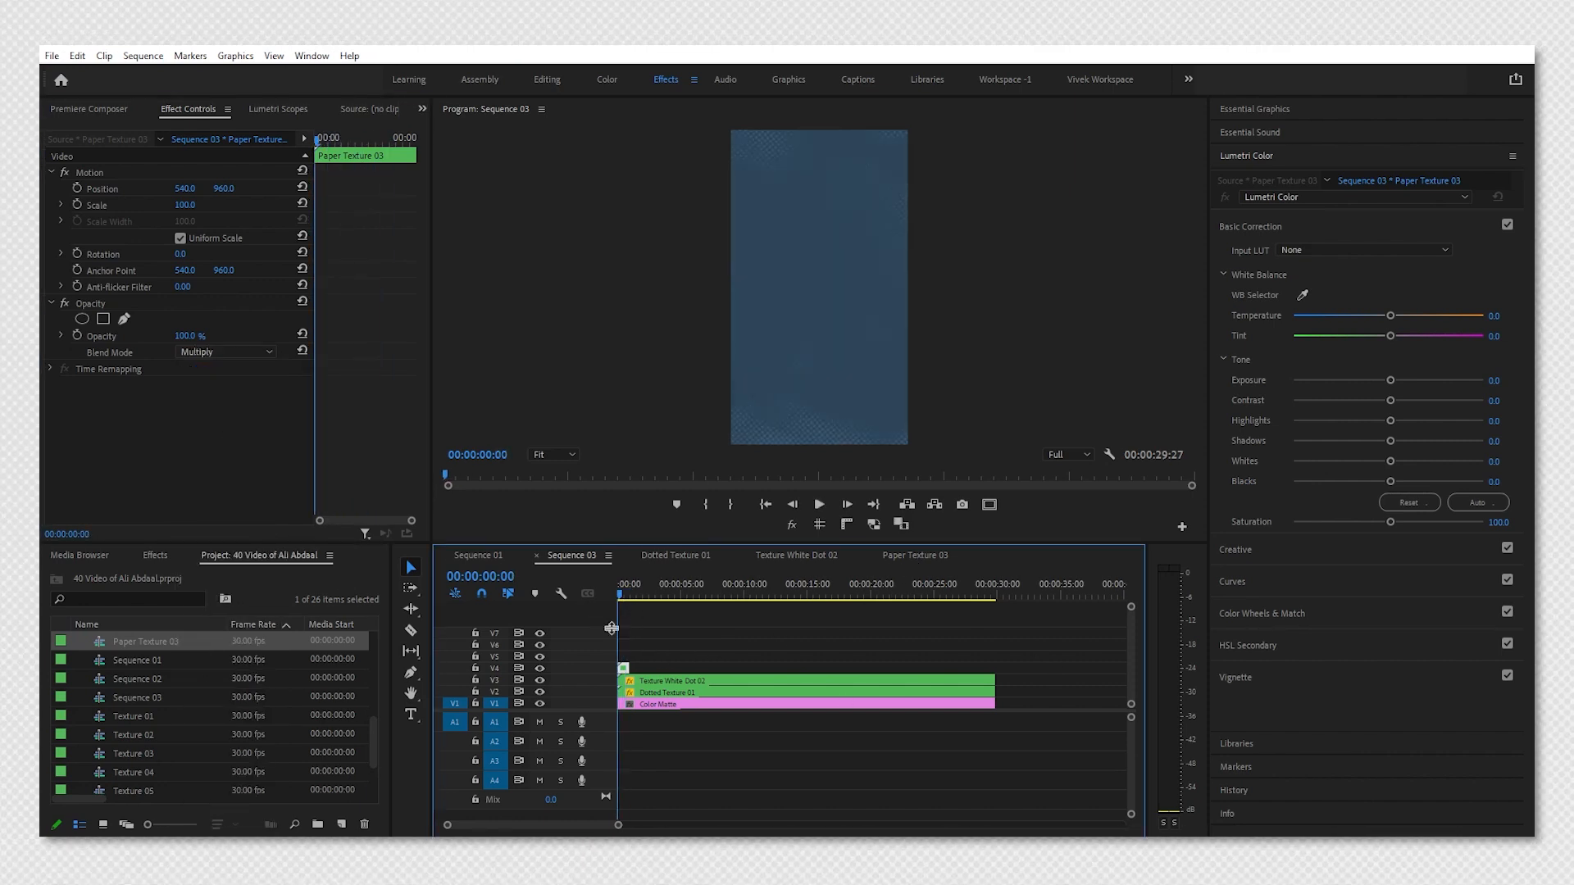
key("space")
Open the Paper Texture 03 sequence, copy its paper clip and paste it three more times in a row.
left_click(892, 562)
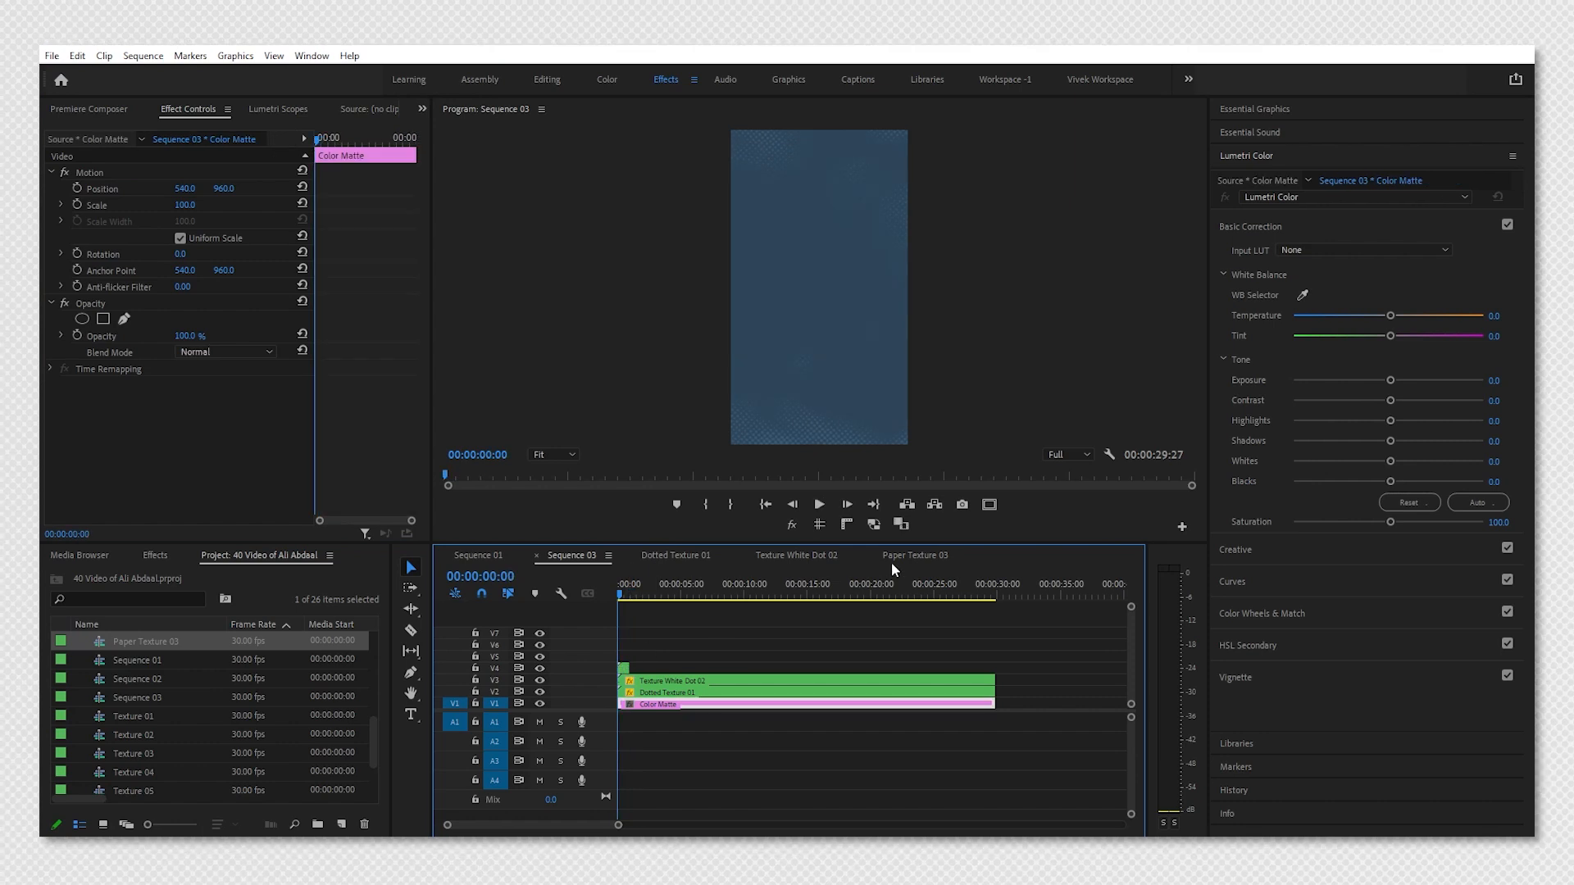
left_click_drag(678, 673, 607, 719)
key("ctrl+c")
key("Down")
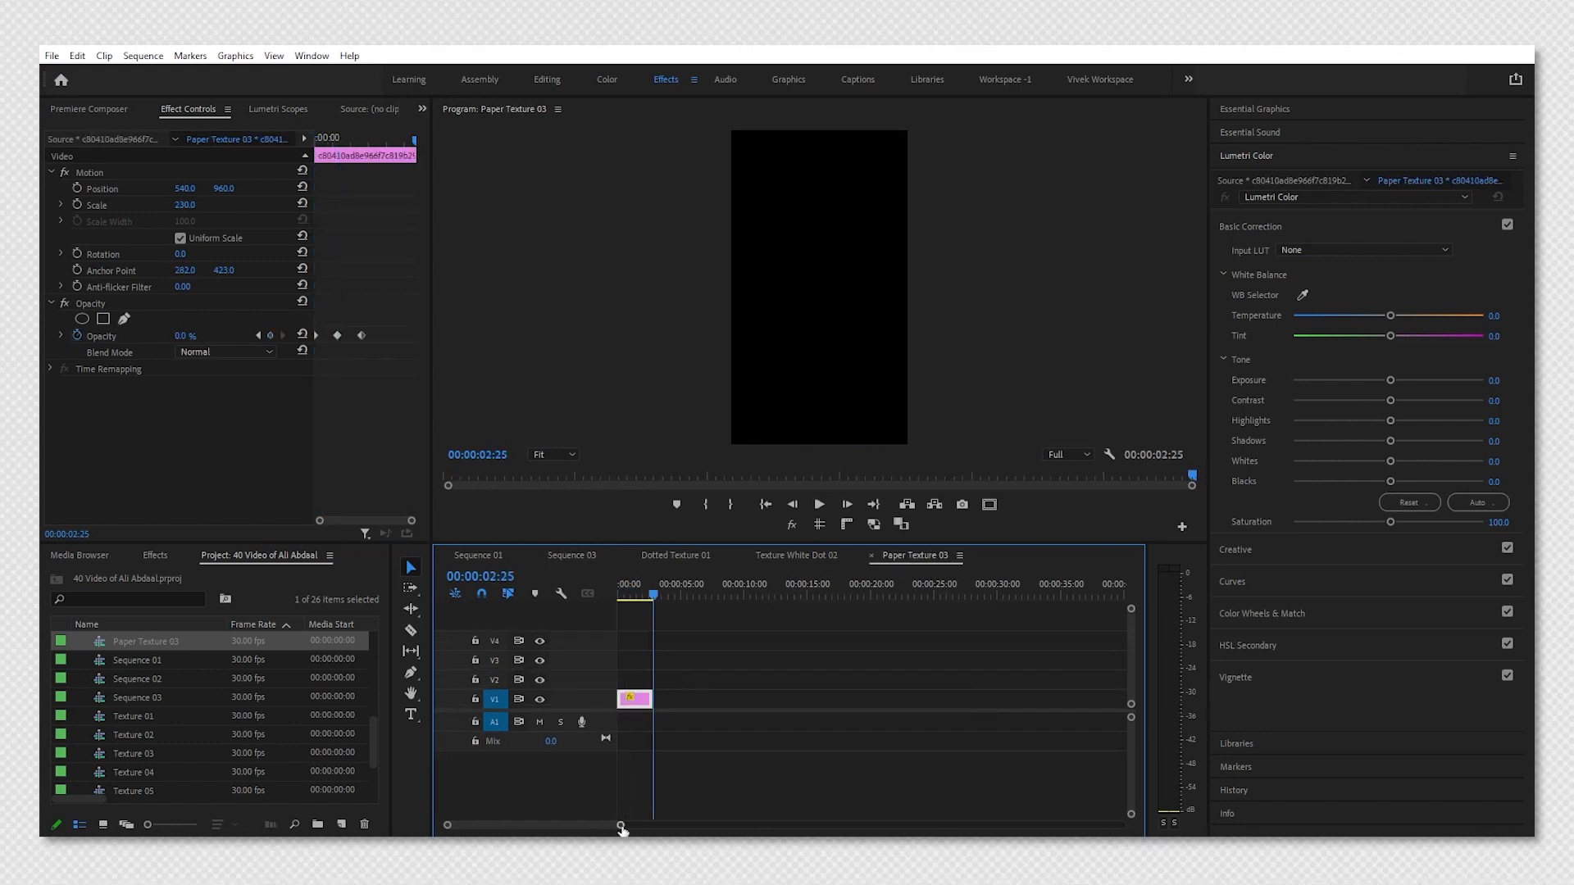
left_click_drag(621, 825, 773, 825)
key("ctrl+v")
key("ctrl+v")
key("ctrl+v")
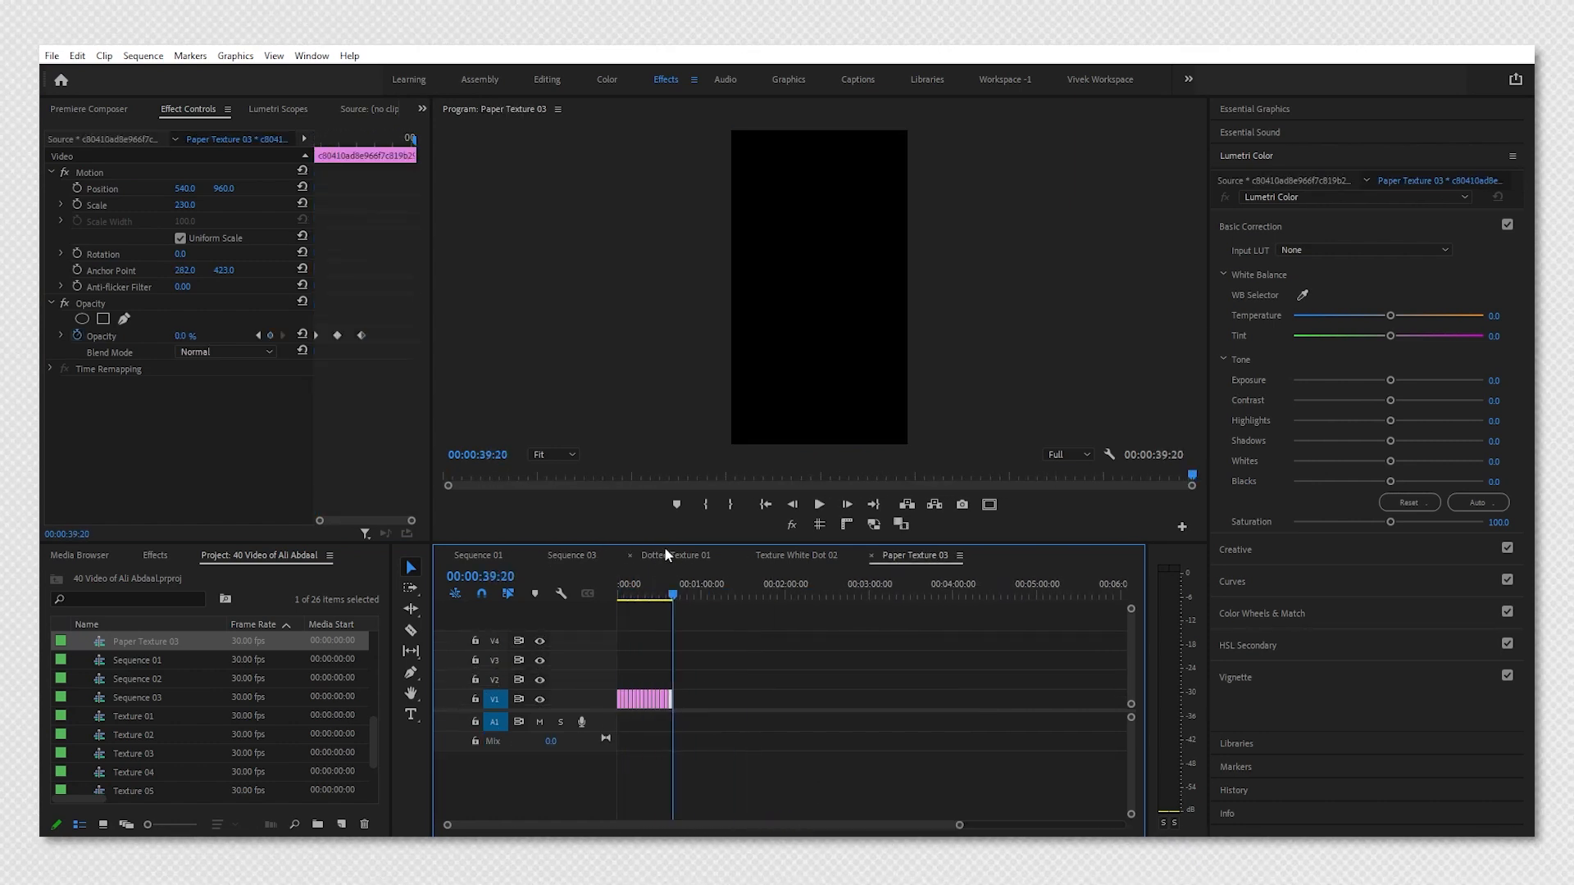
In Sequence 03, extend the Paper Texture 03 nest to the sequence end and preview playback.
left_click(573, 555)
left_click_drag(633, 666, 998, 693)
key("space")
key("space")
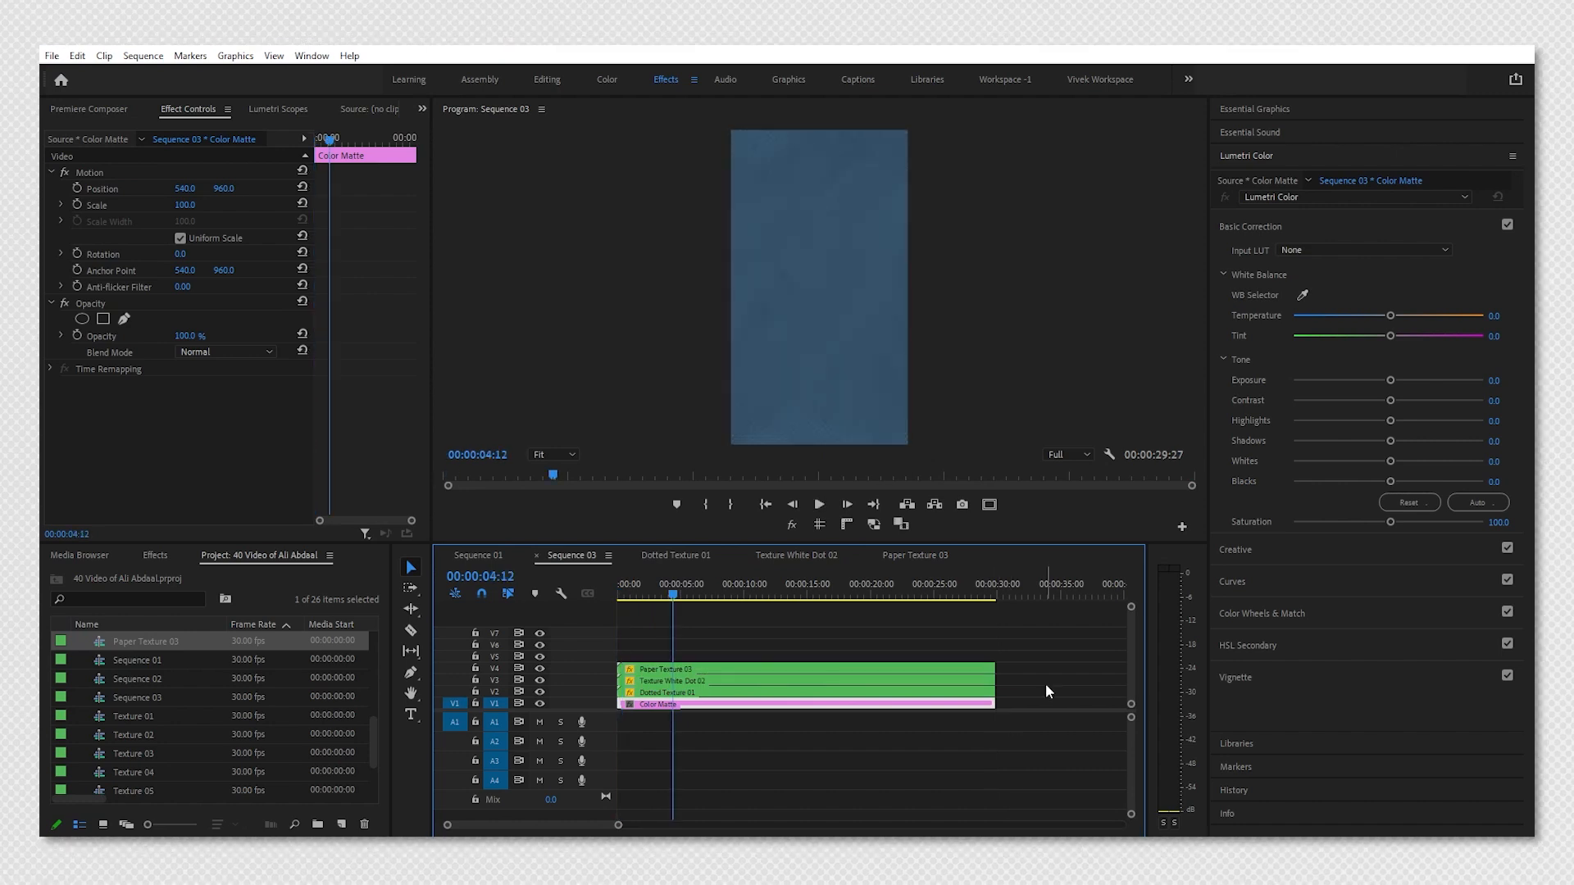
Drag the Texturelabs_Grunge_223 image from the file explorer onto a new track above the nests.
left_click(728, 858)
left_click_drag(459, 364, 633, 657)
left_click(635, 657)
left_click(628, 595)
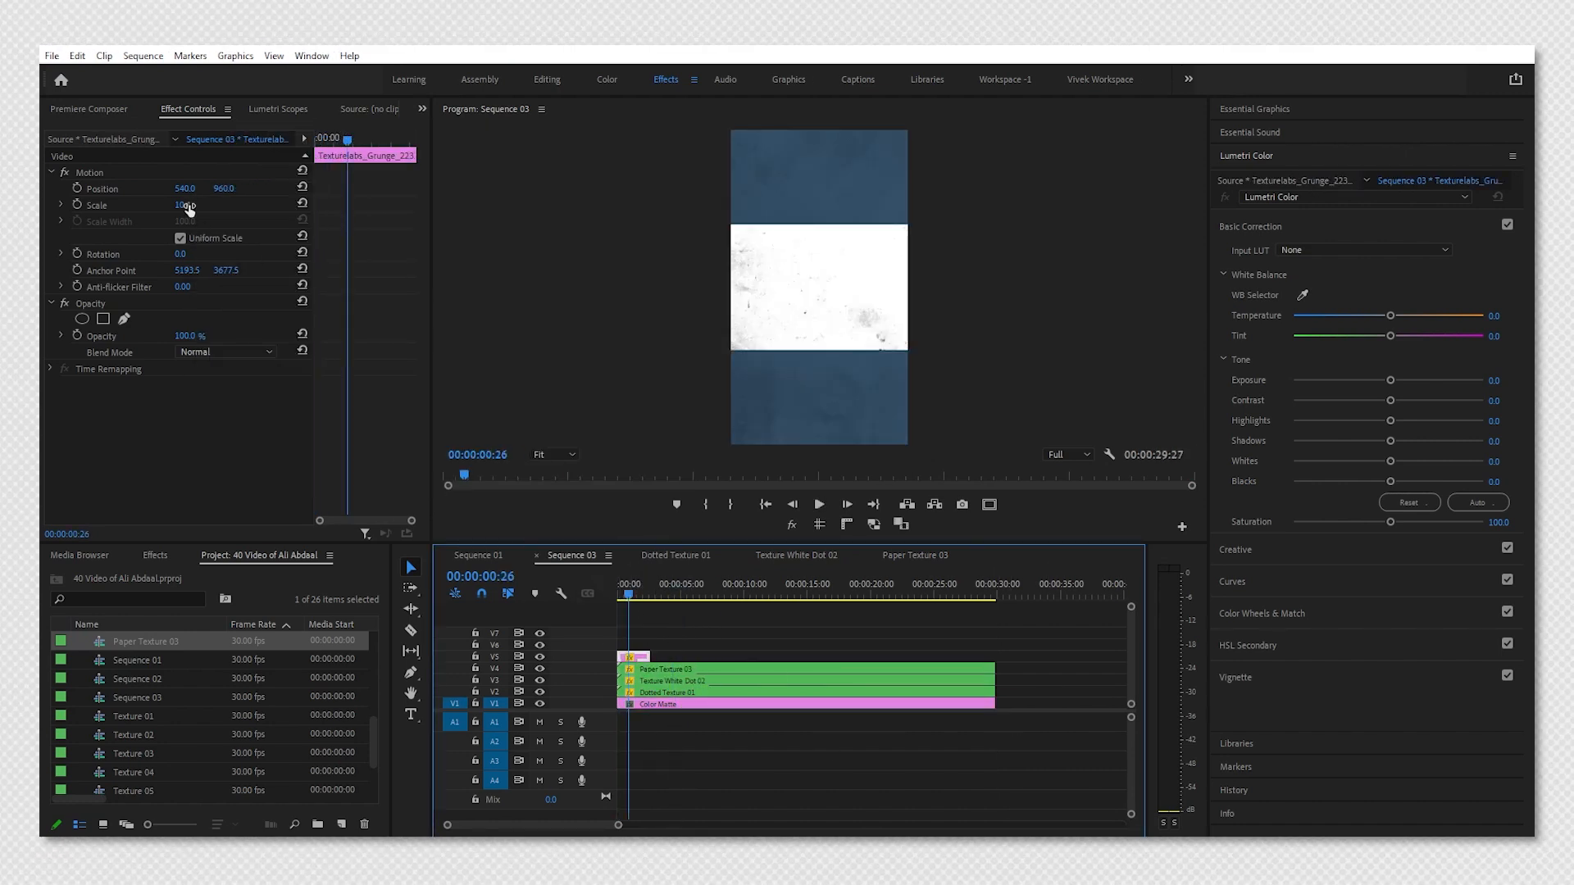
Rotate the grunge image 90° and scale it to about 18.5 so it fills the frame.
left_click(182, 254)
type("90")
key("Return")
left_click_drag(182, 205, 214, 211)
Nest the grunge clip as "Grunge Tuxture" and open the new nested sequence.
left_click(634, 657)
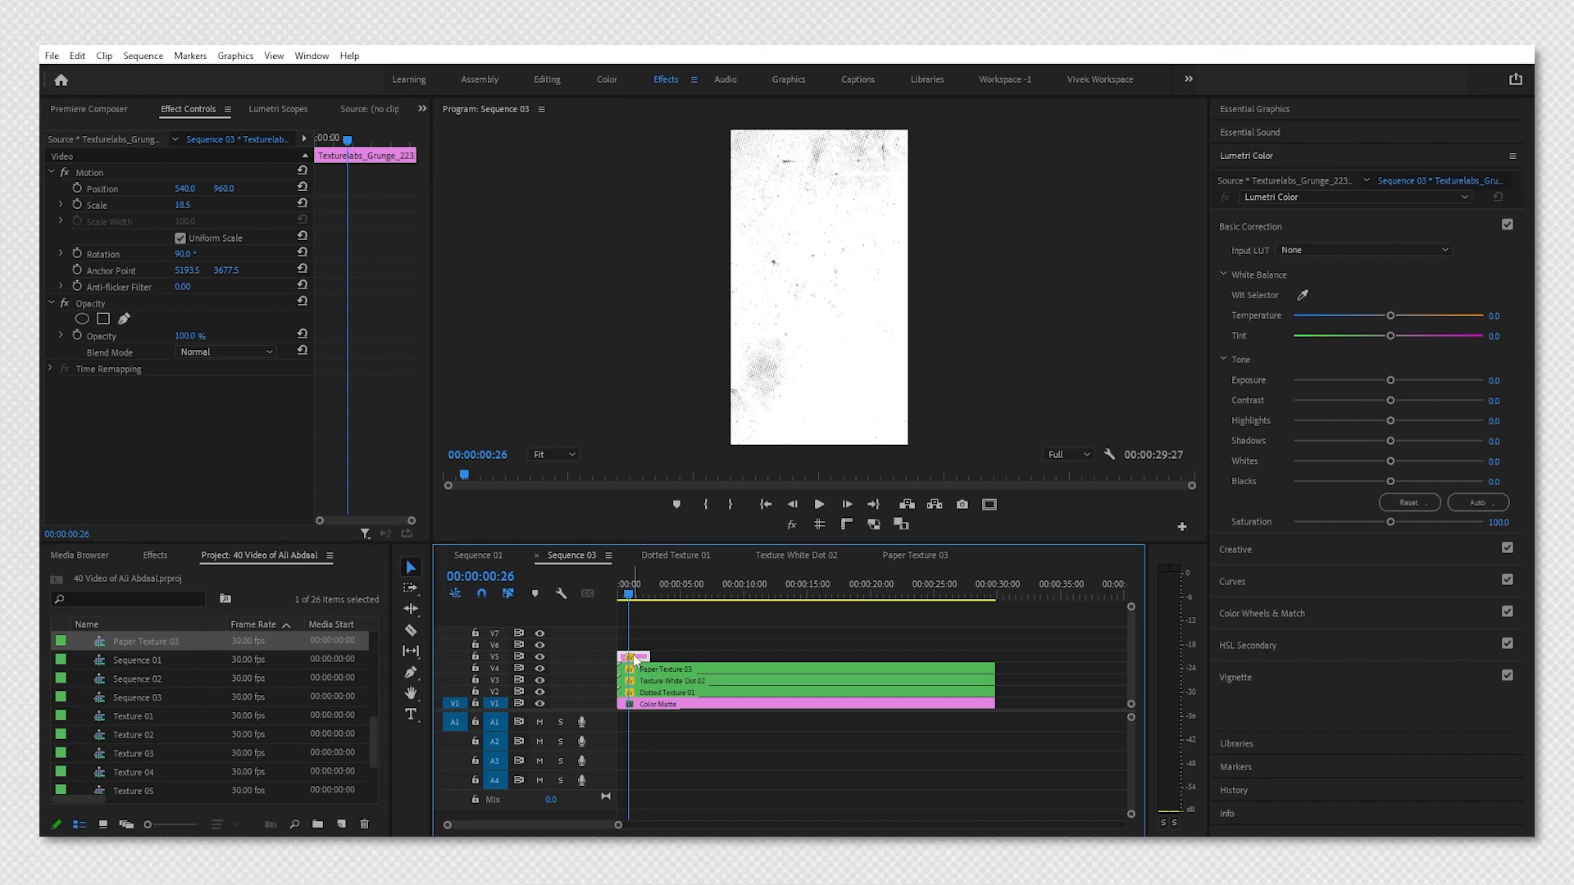
key("alt+n")
type("Grunge Txture 04")
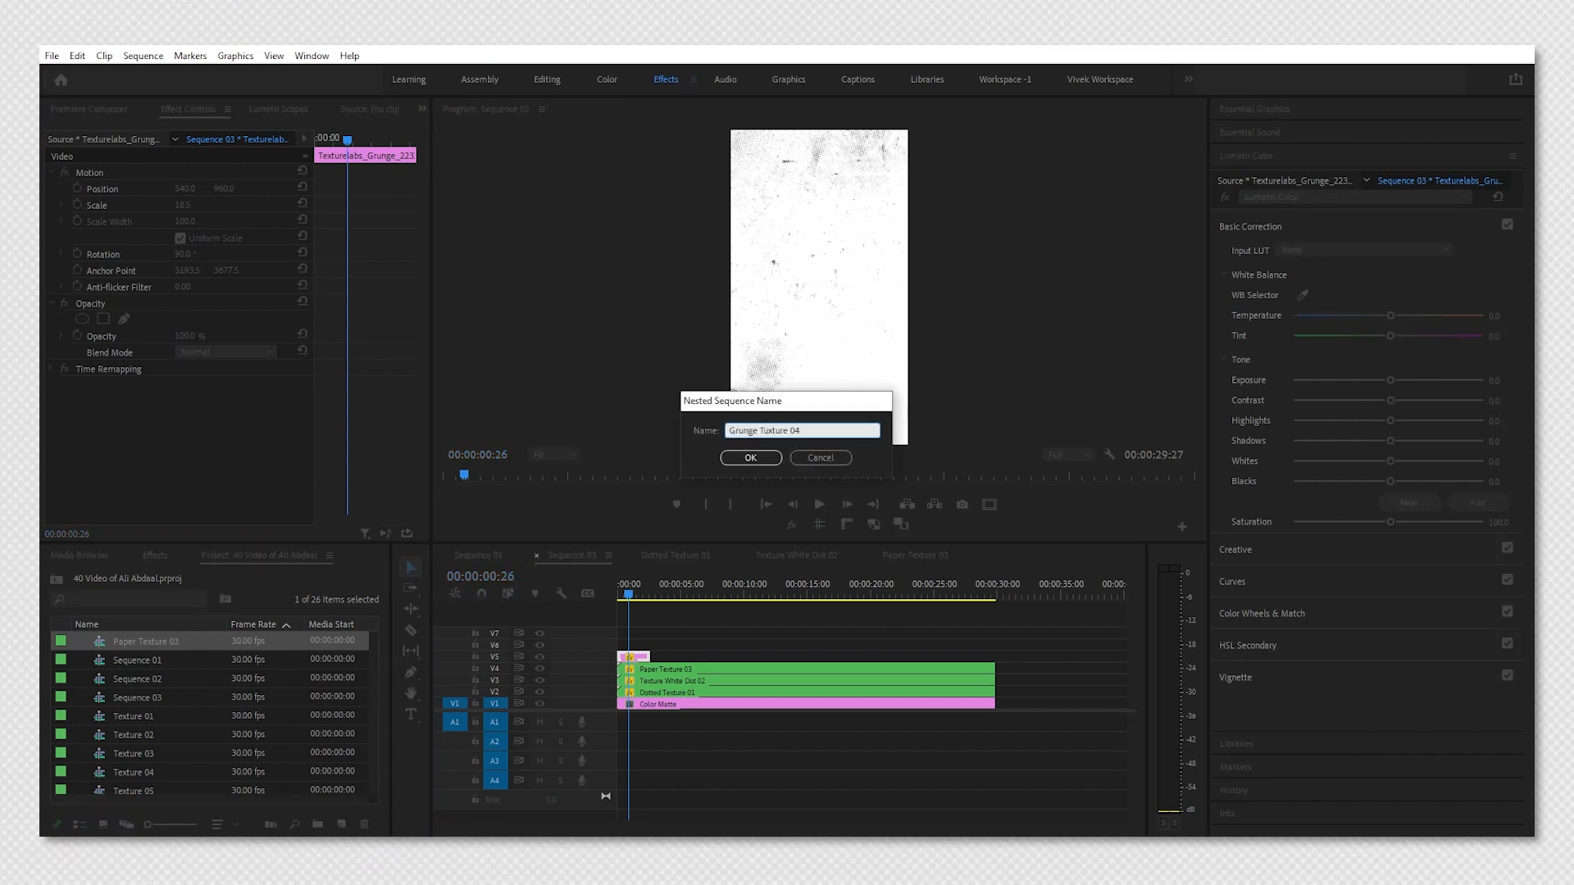
key("Return")
double_click(634, 658)
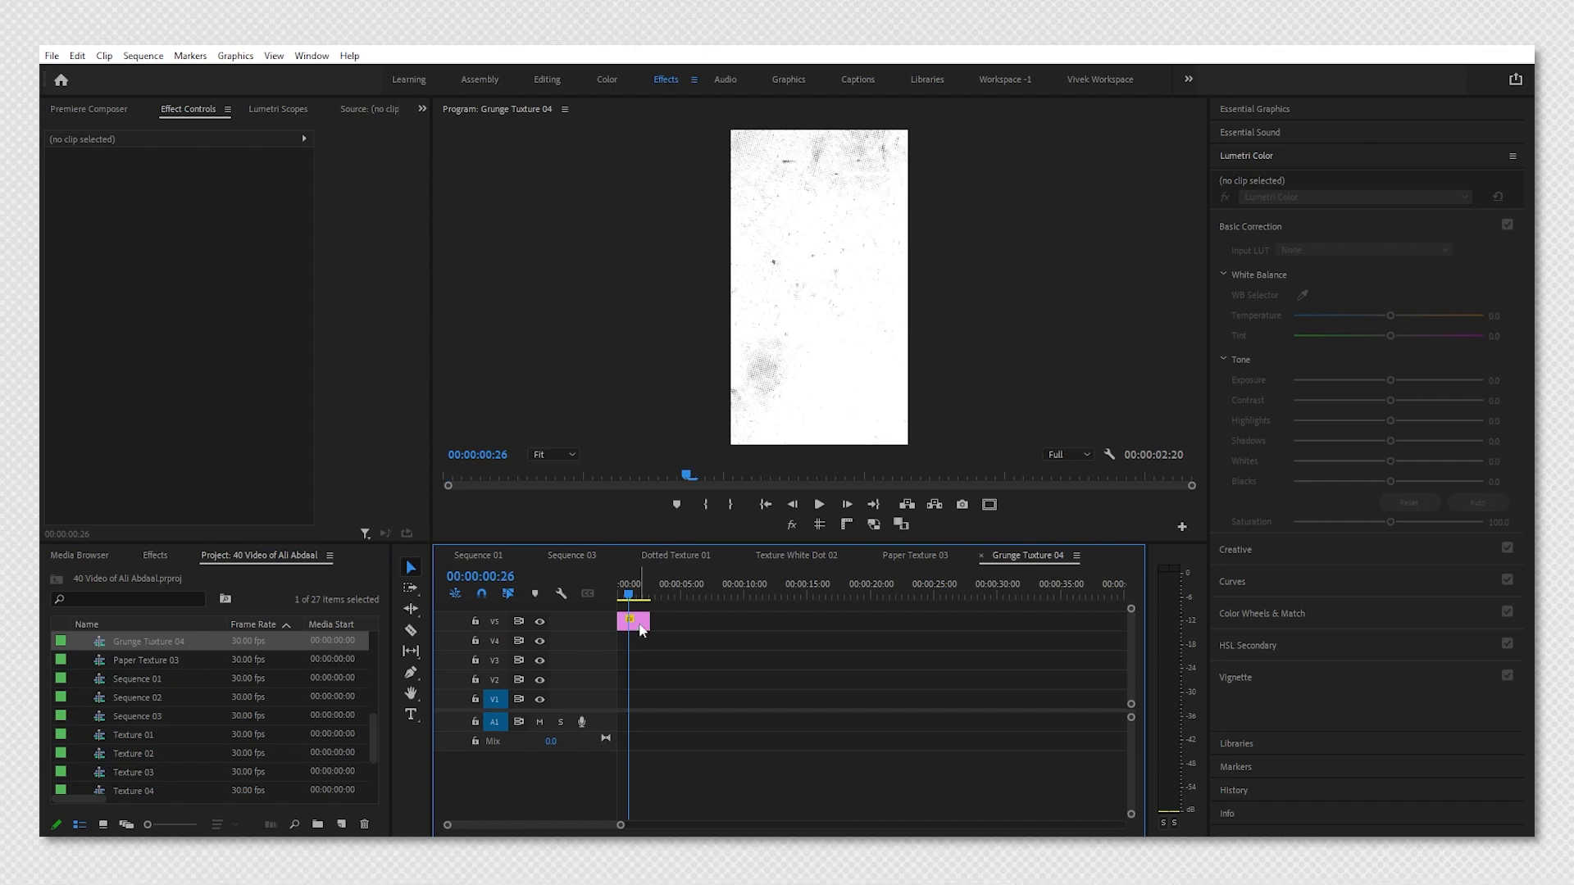
Move the grunge clip down to track V1 inside the nest and save the project.
left_click_drag(640, 622, 639, 707)
key("Home")
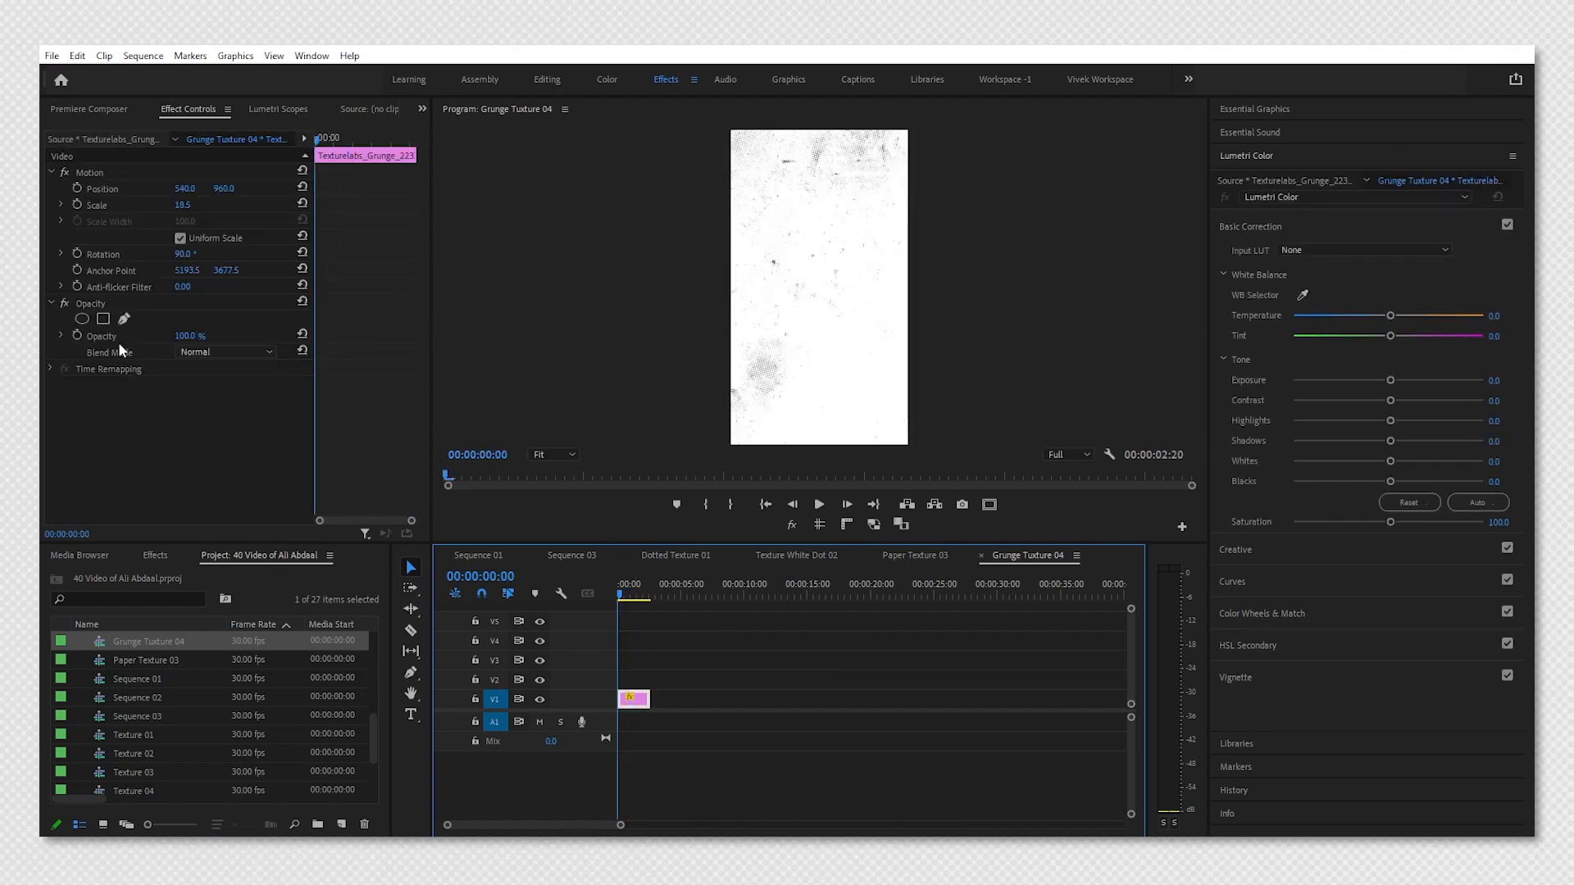
key("ctrl+s")
Add opacity keyframes on the grunge clip at the start, at 20 frames and at 1:10.
left_click(76, 336)
key("shift+Right")
key("shift+Right")
key("shift+Right")
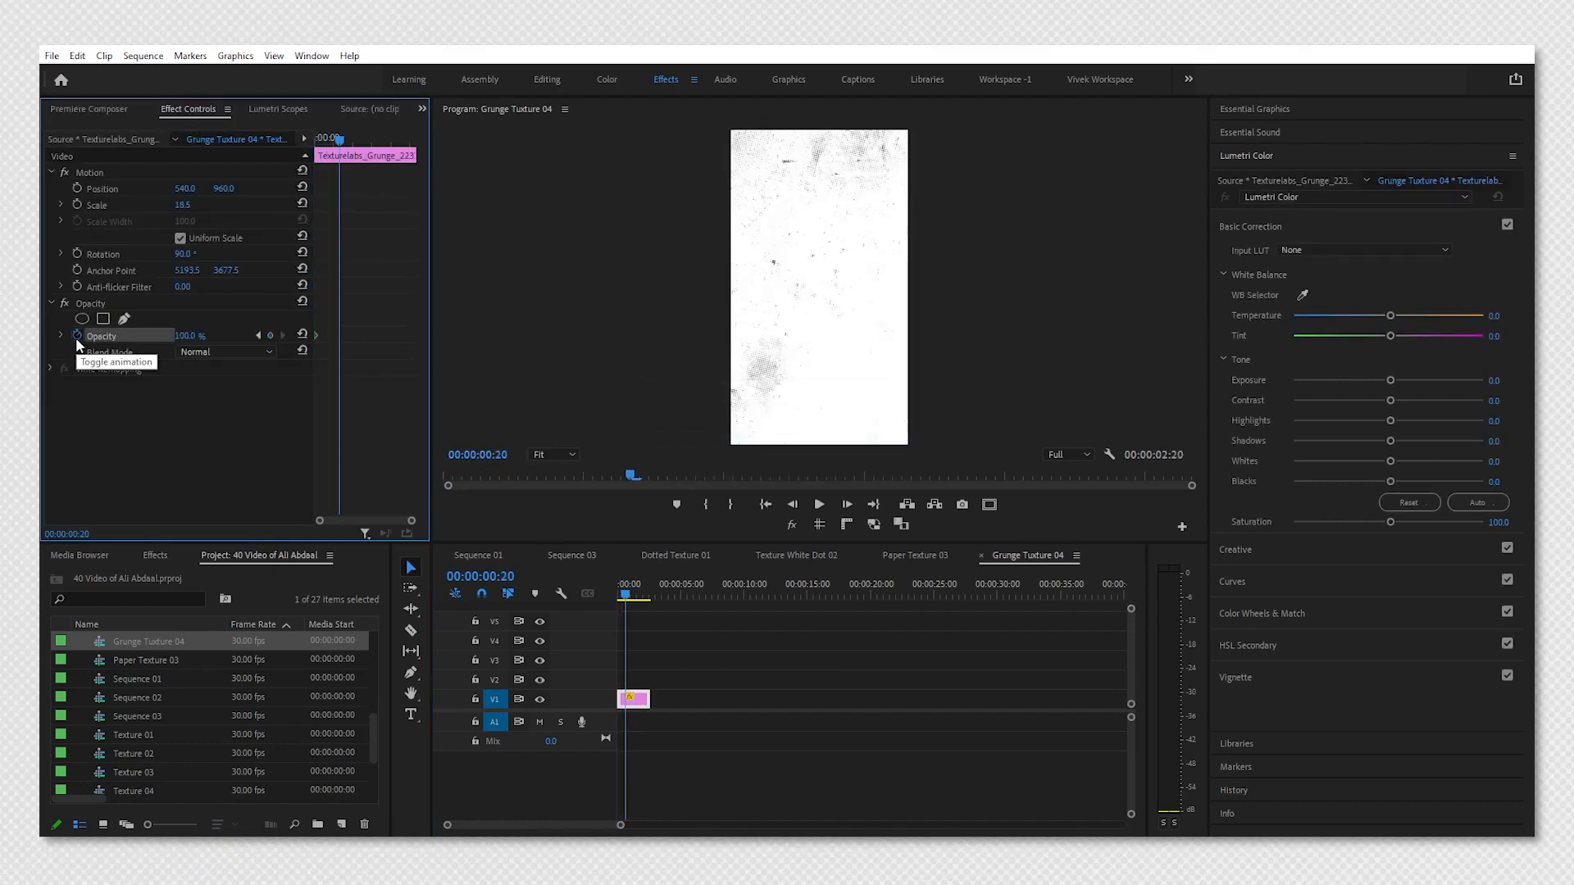
left_click(271, 336)
key("shift+Right")
key("shift+Right")
key("shift+Right")
key("shift+Right")
key("shift+Right")
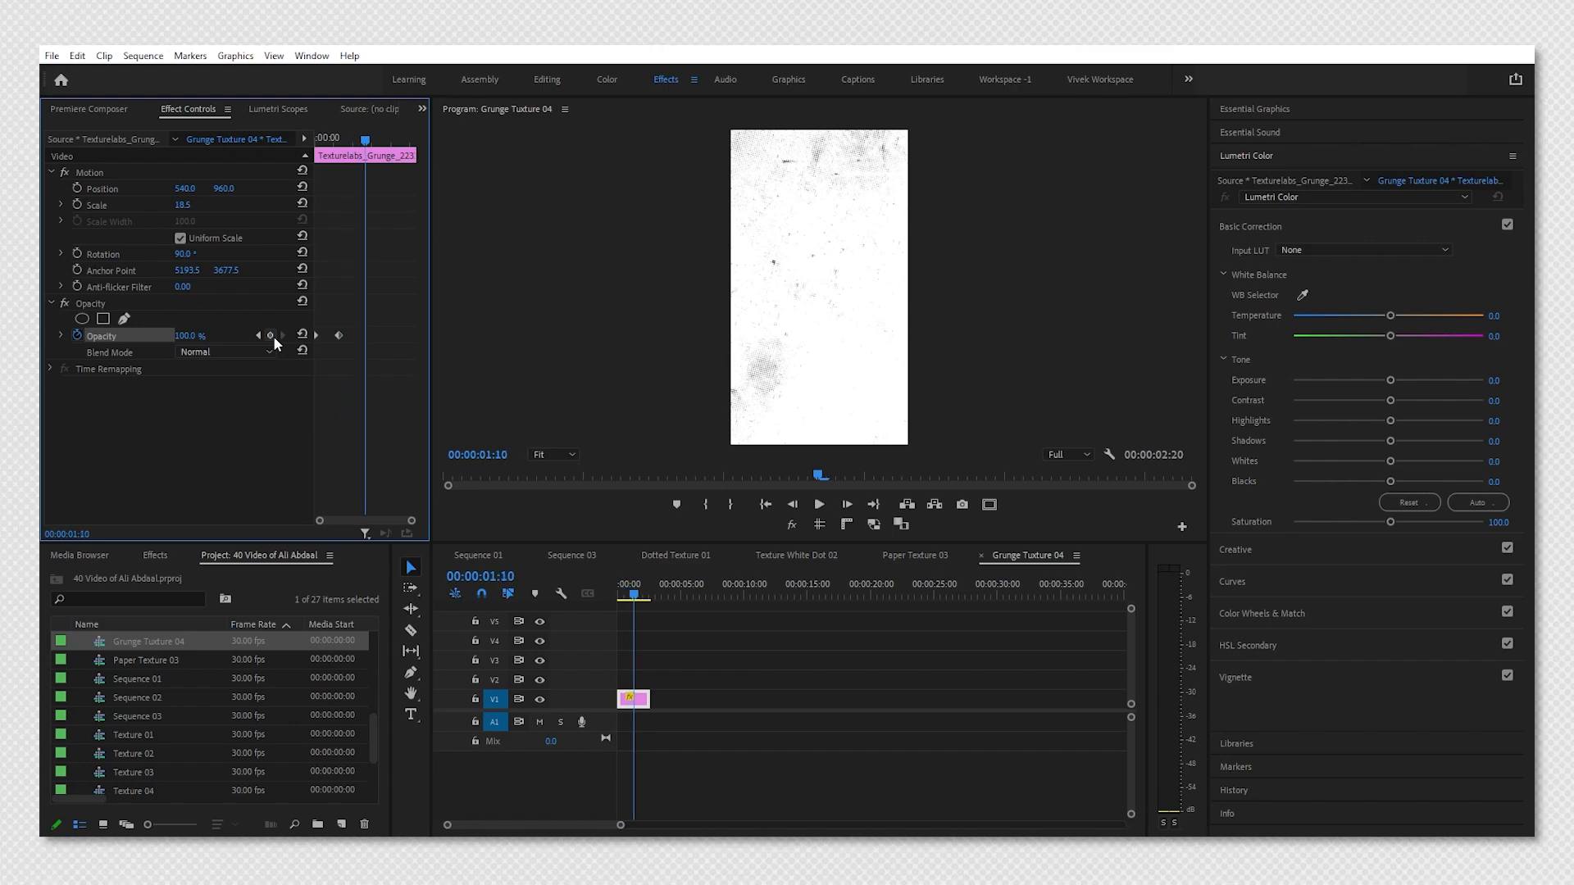
left_click(270, 336)
Set the opacity at the 20-frame keyframe to 0% and step through the keyframes to check them.
left_click(259, 337)
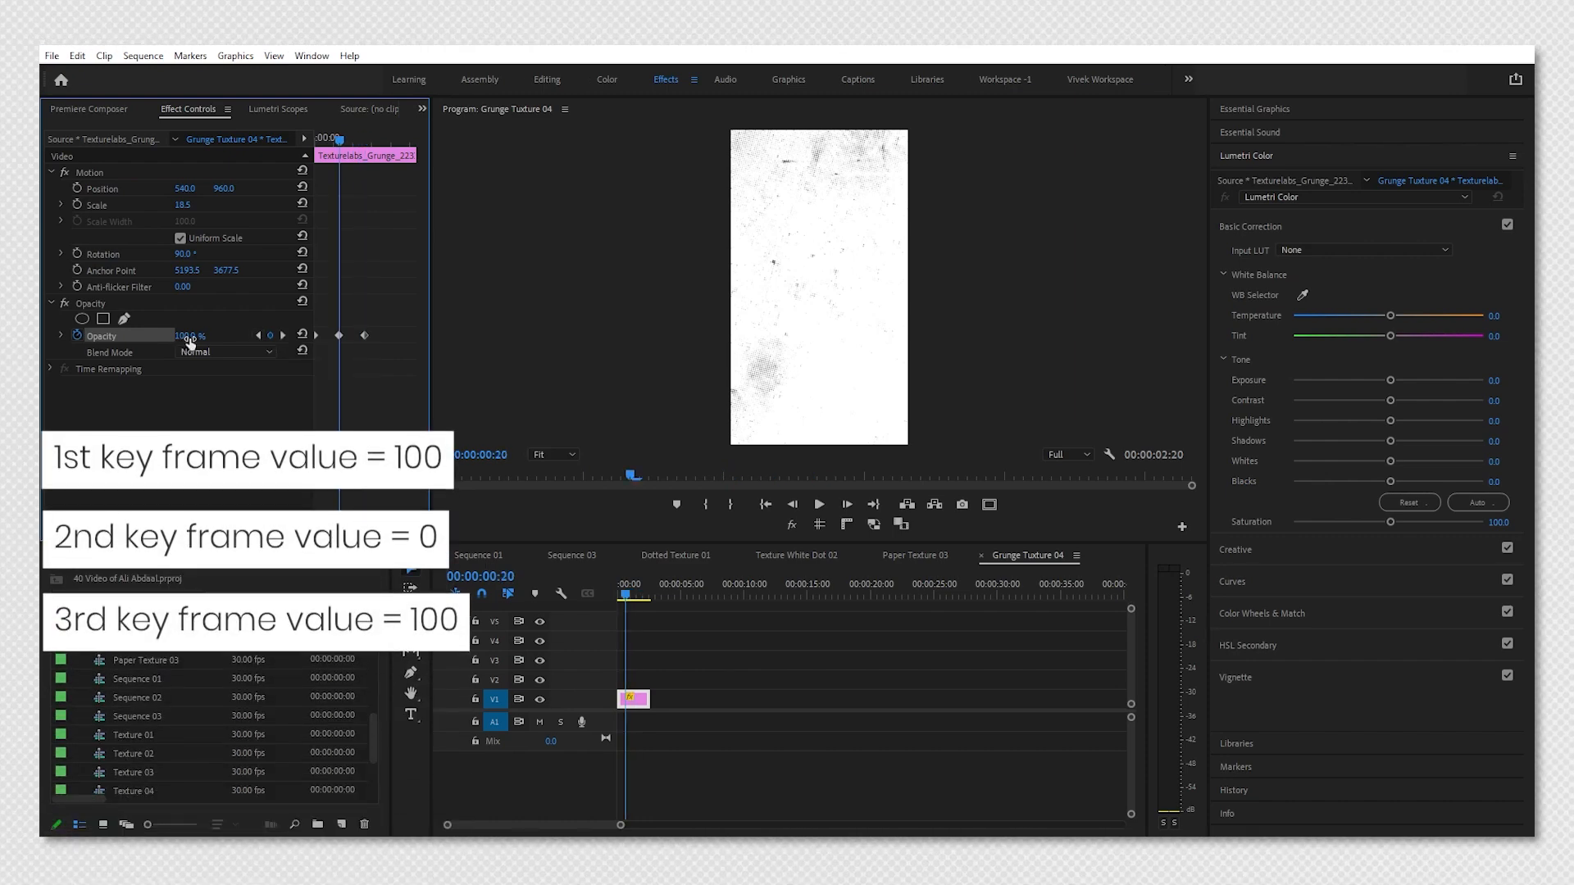
left_click_drag(189, 337, 105, 337)
left_click(259, 335)
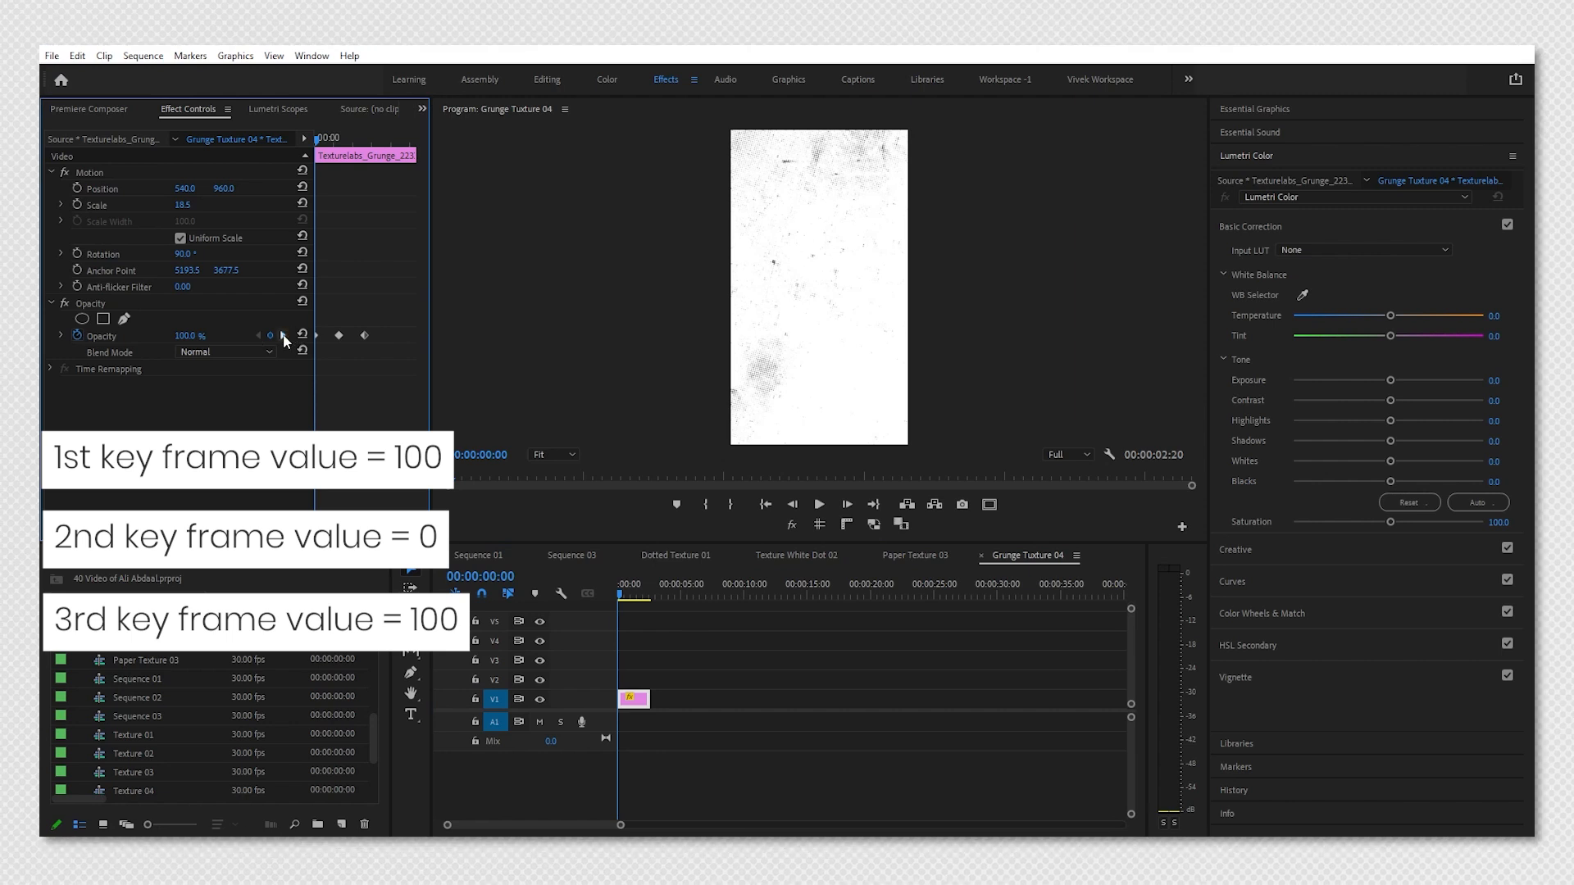
left_click(283, 336)
left_click(283, 336)
left_click(259, 335)
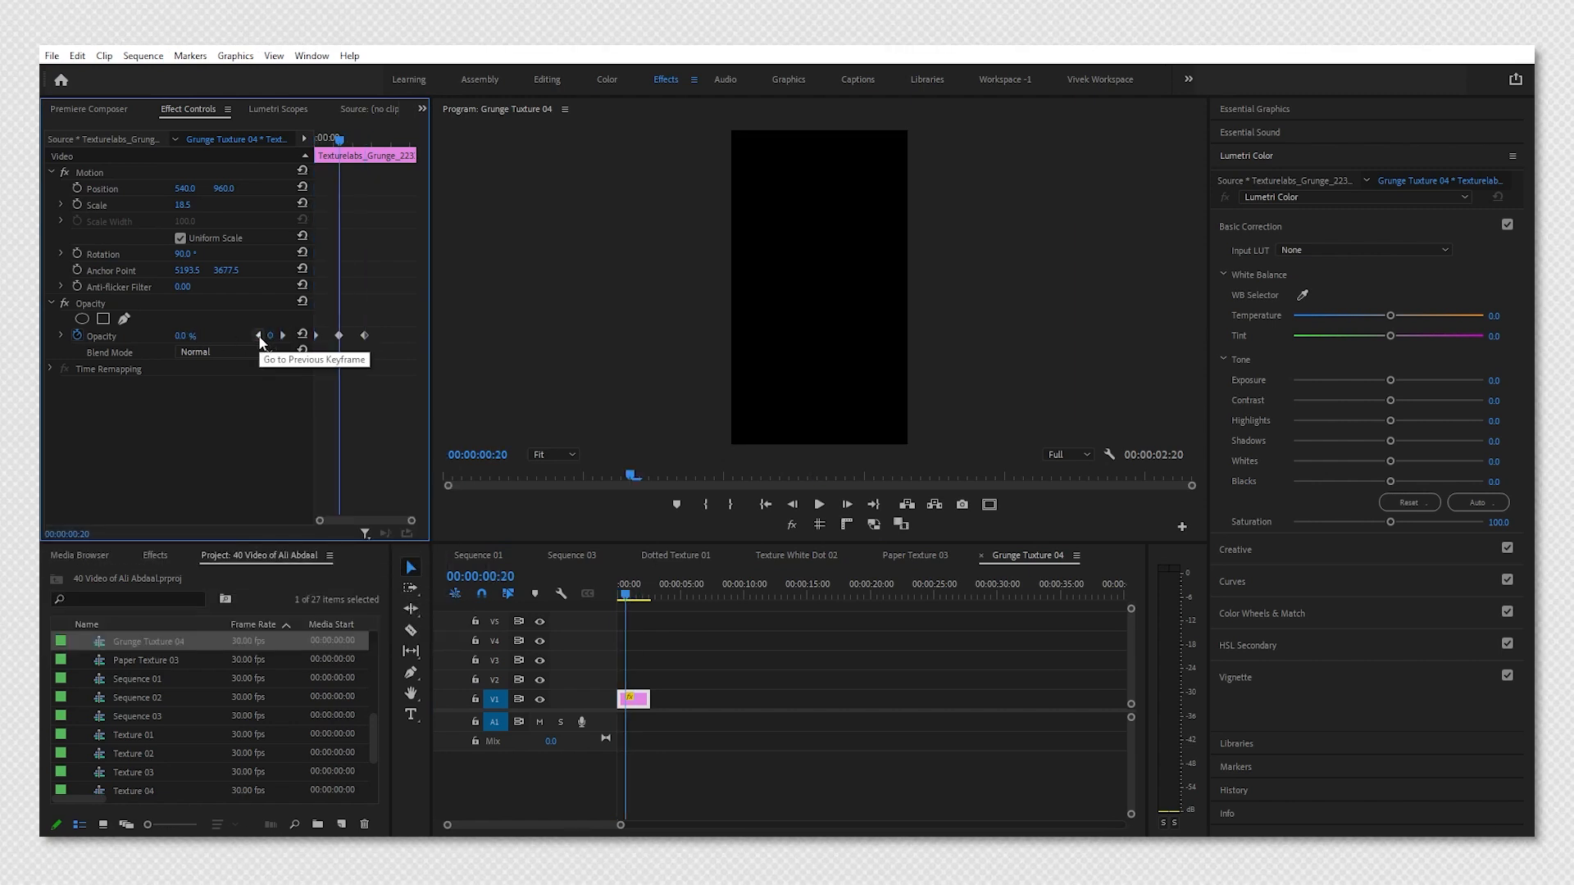
Copy the grunge clip and paste it repeatedly to fill about 30 seconds, then save.
left_click(641, 699)
key("ctrl+c")
key("Down")
key("ctrl+v")
key("ctrl+v")
key("ctrl+v")
key("ctrl+v")
key("ctrl+v")
key("ctrl+v")
key("ctrl+v")
key("ctrl+v")
key("ctrl+v")
key("ctrl+v")
key("ctrl+minus")
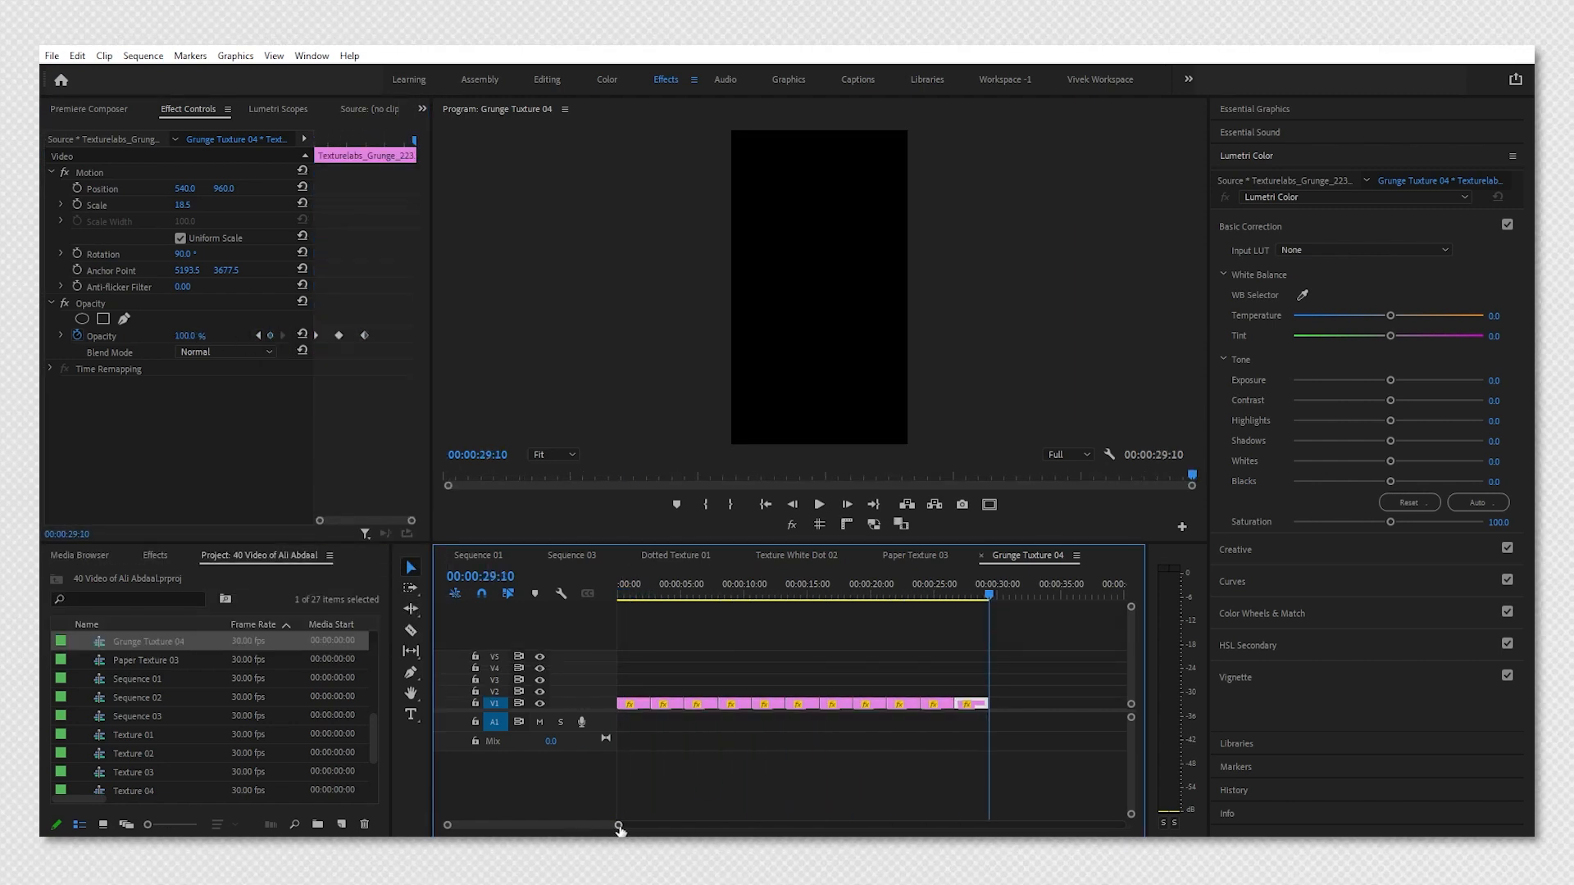
left_click_drag(620, 826, 784, 801)
key("ctrl+s")
In Sequence 03, set the Grunge Tuxture 04 nest's blend mode to Multiply and preview the sequence.
left_click(598, 556)
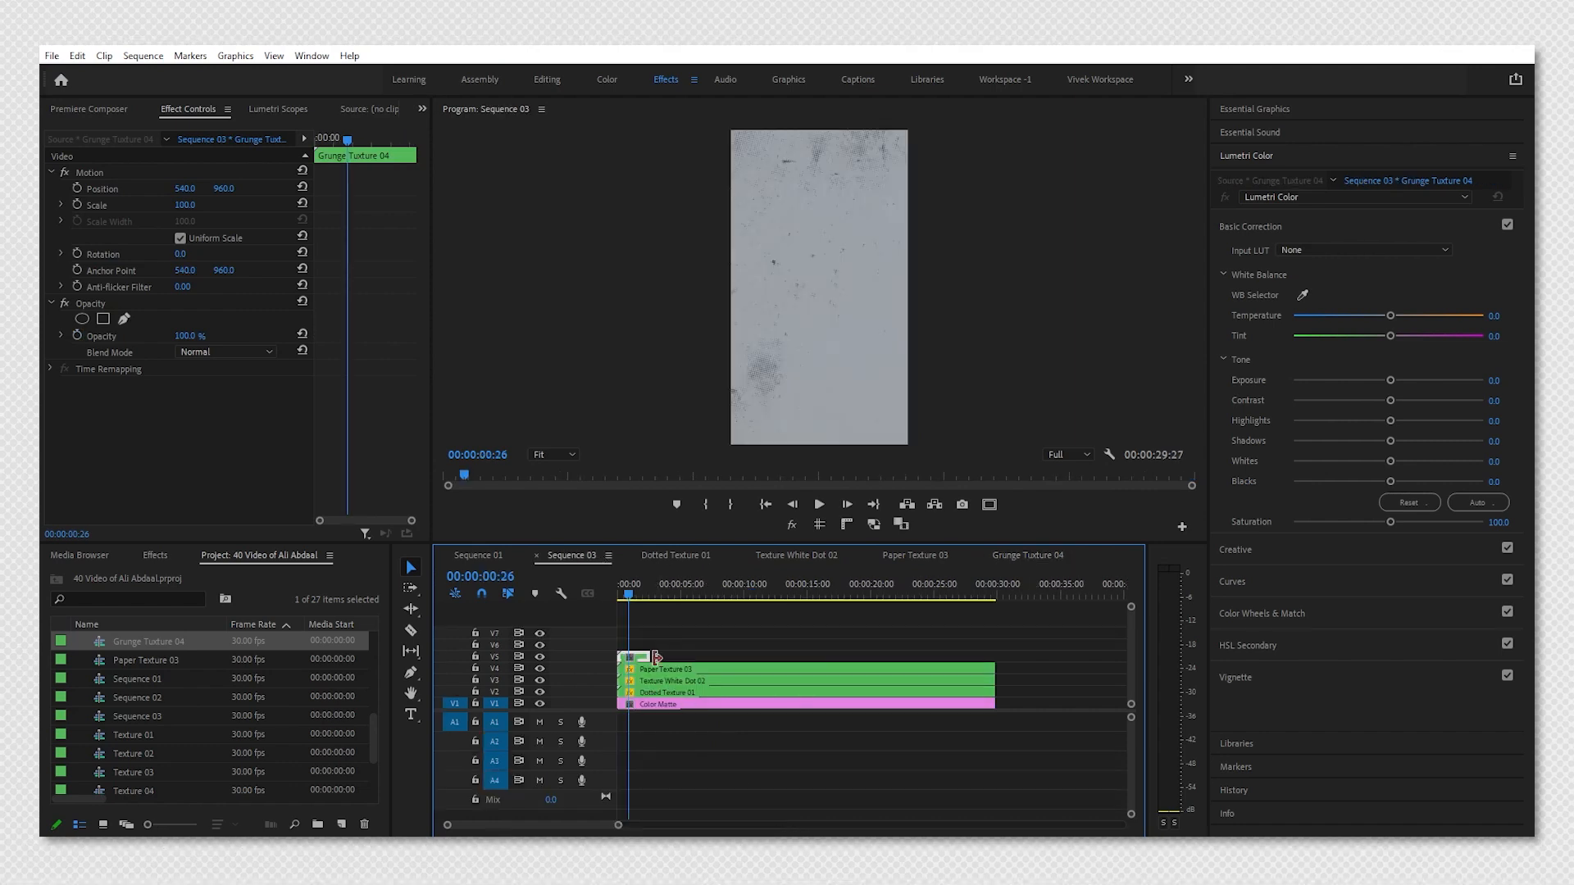
left_click(224, 353)
left_click(225, 429)
left_click_drag(629, 593, 595, 605)
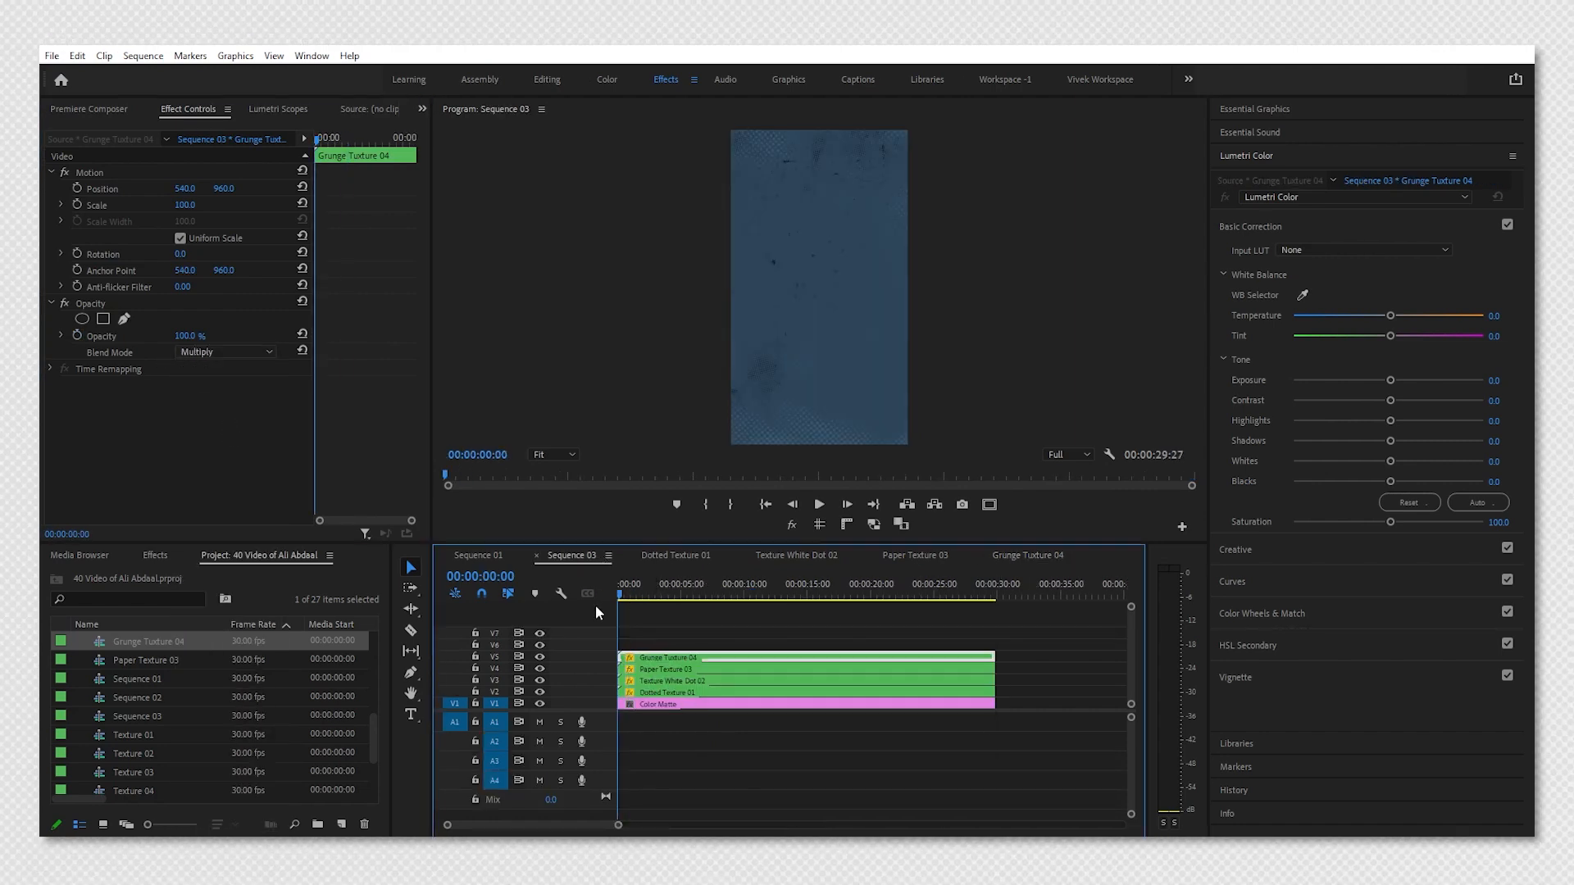
key("space")
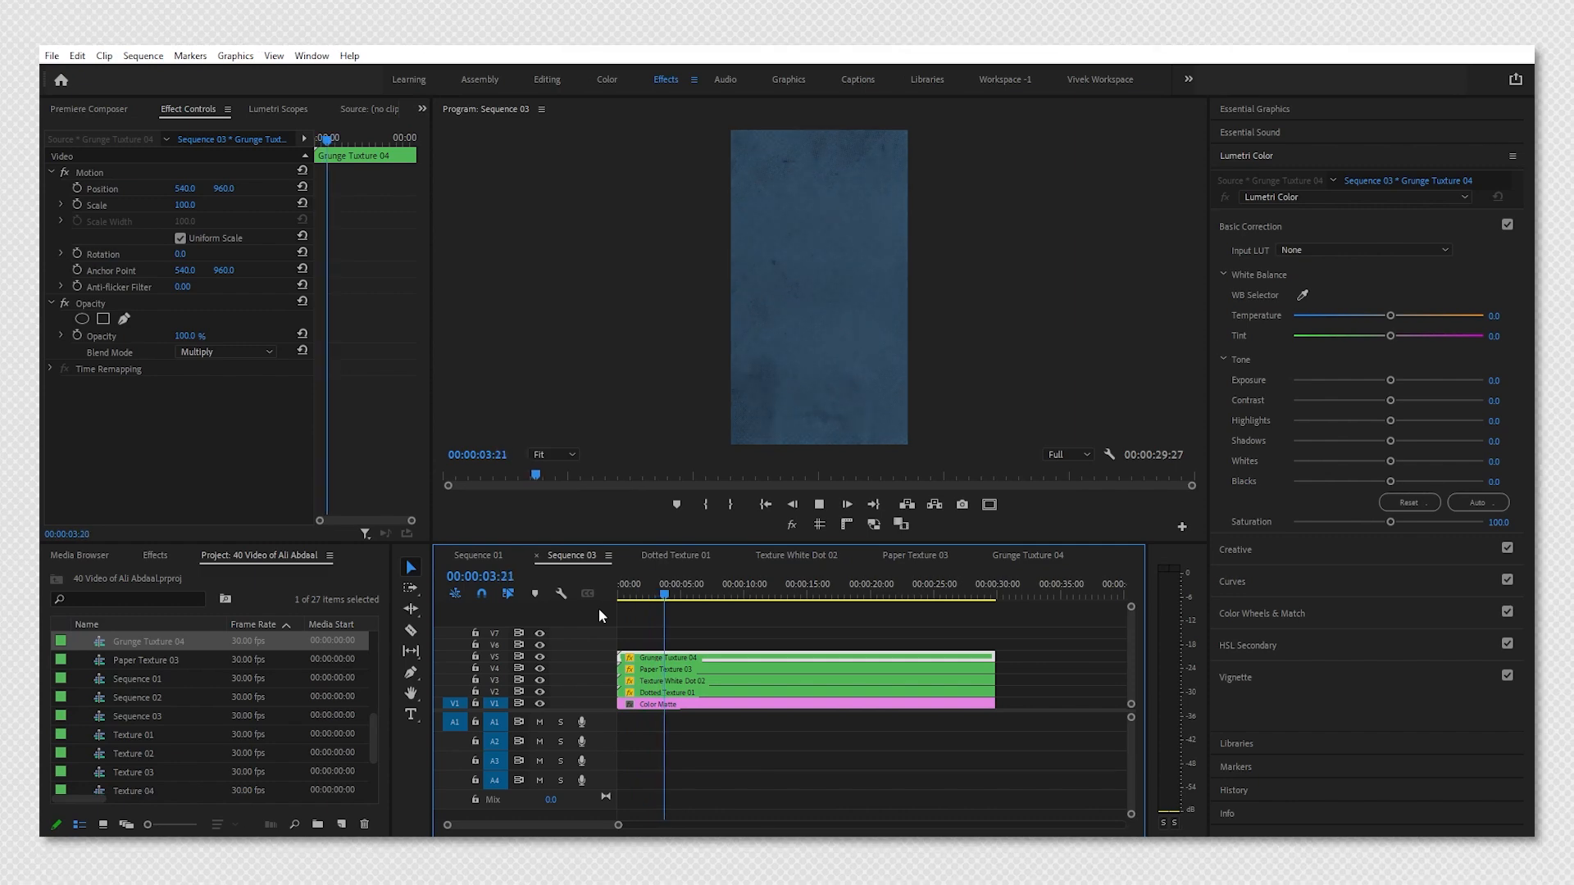
key("space")
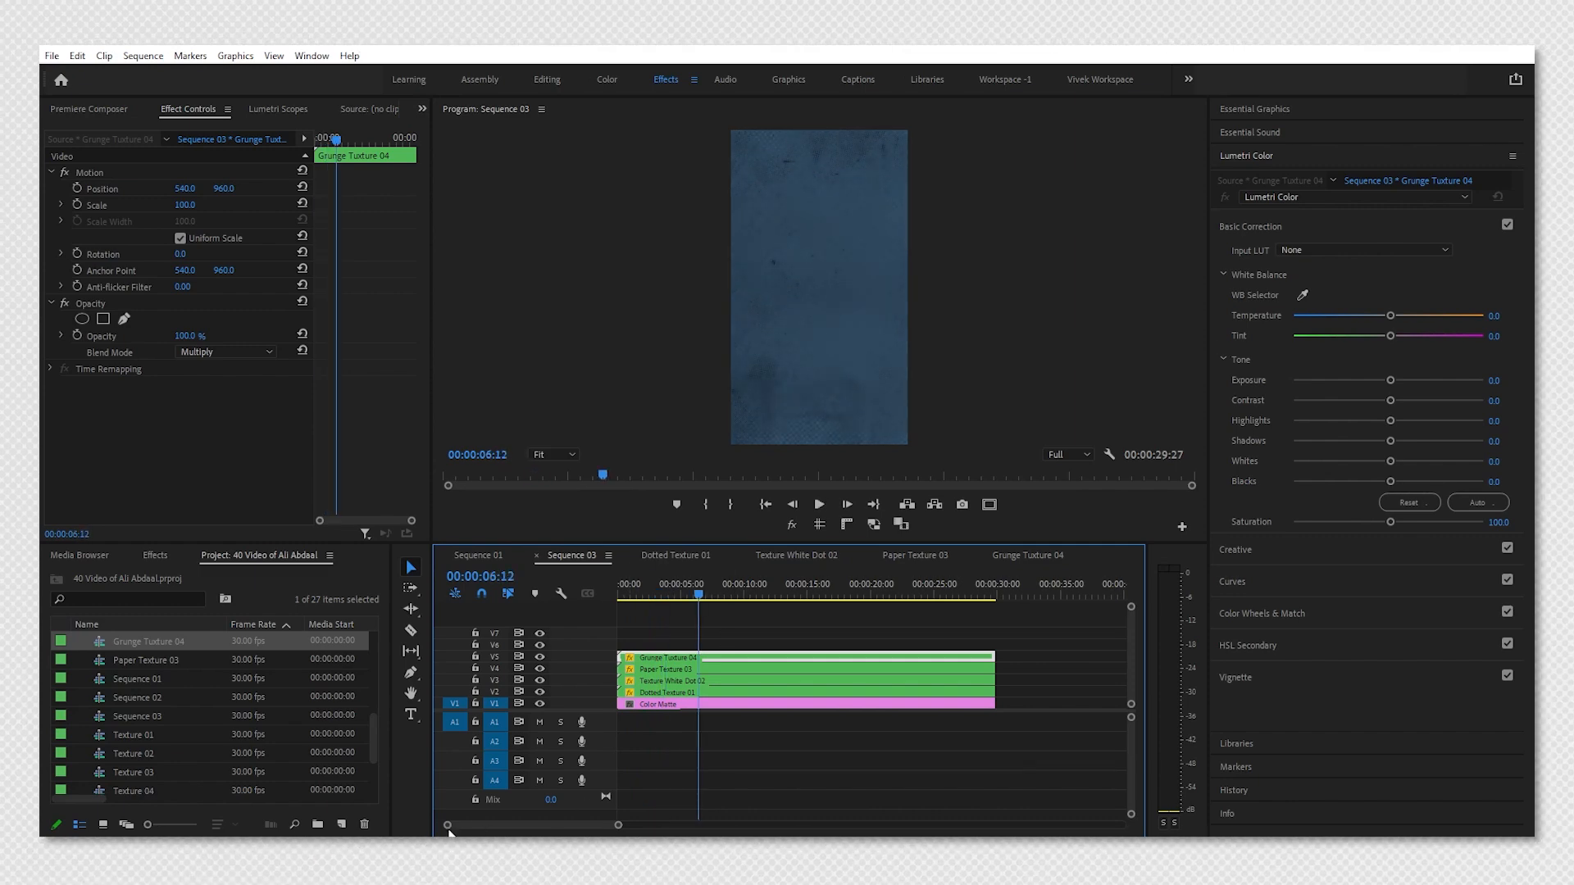
Drag the beige paper texture image from the file explorer onto a new top track.
left_click(449, 851)
left_click_drag(632, 246, 635, 646)
left_click(656, 644)
key("Home")
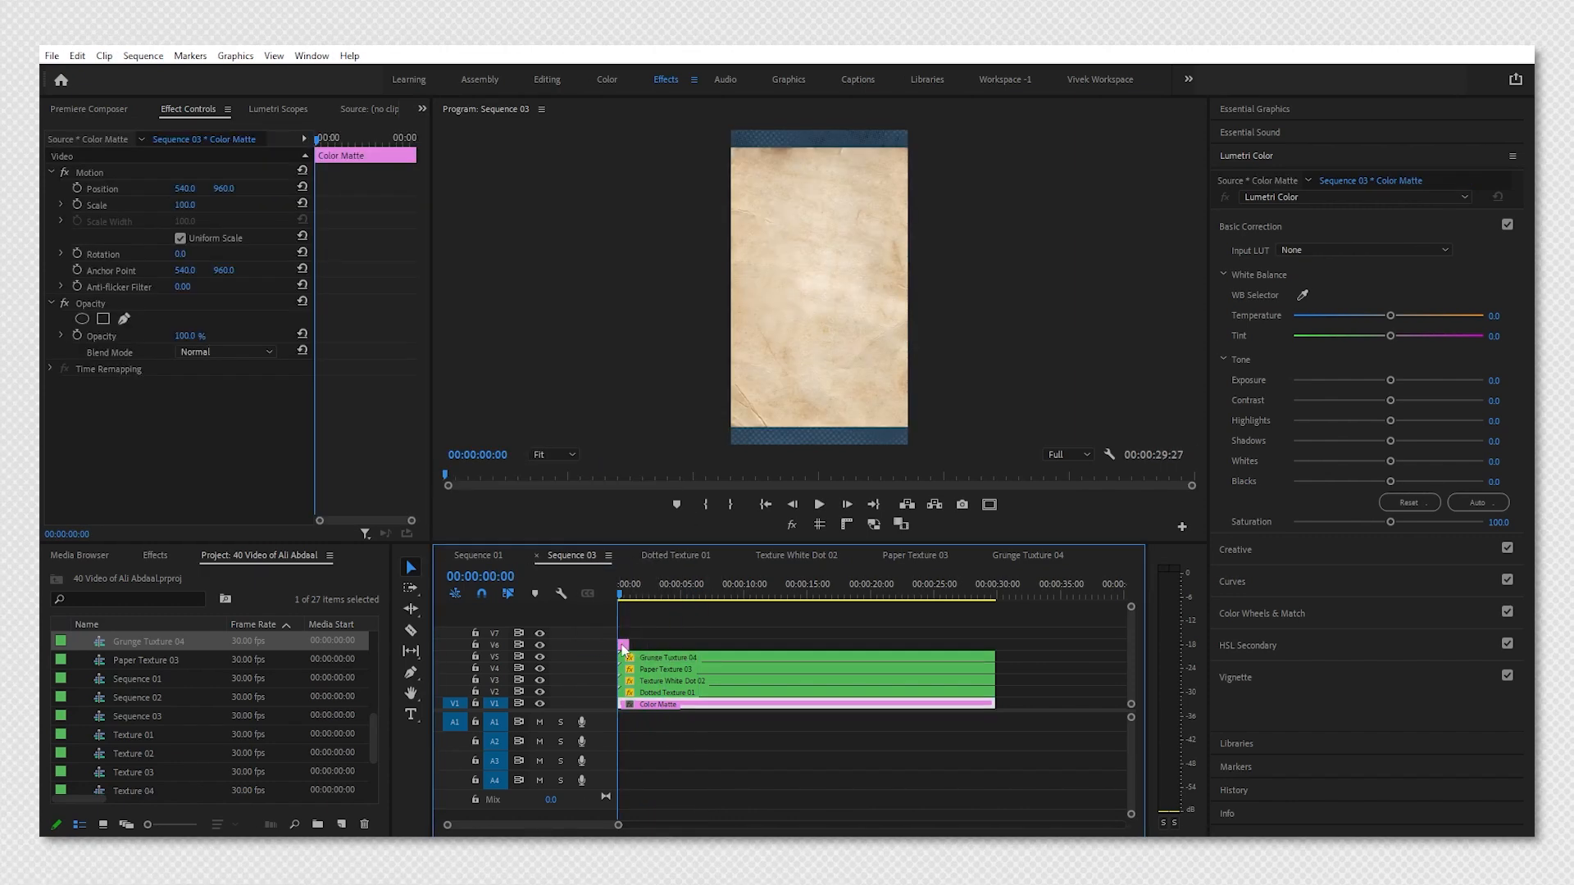
Set the beige paper image's scale to 230.
left_click(624, 645)
left_click(184, 205)
type("230")
key("Return")
left_click(622, 645)
key("=")
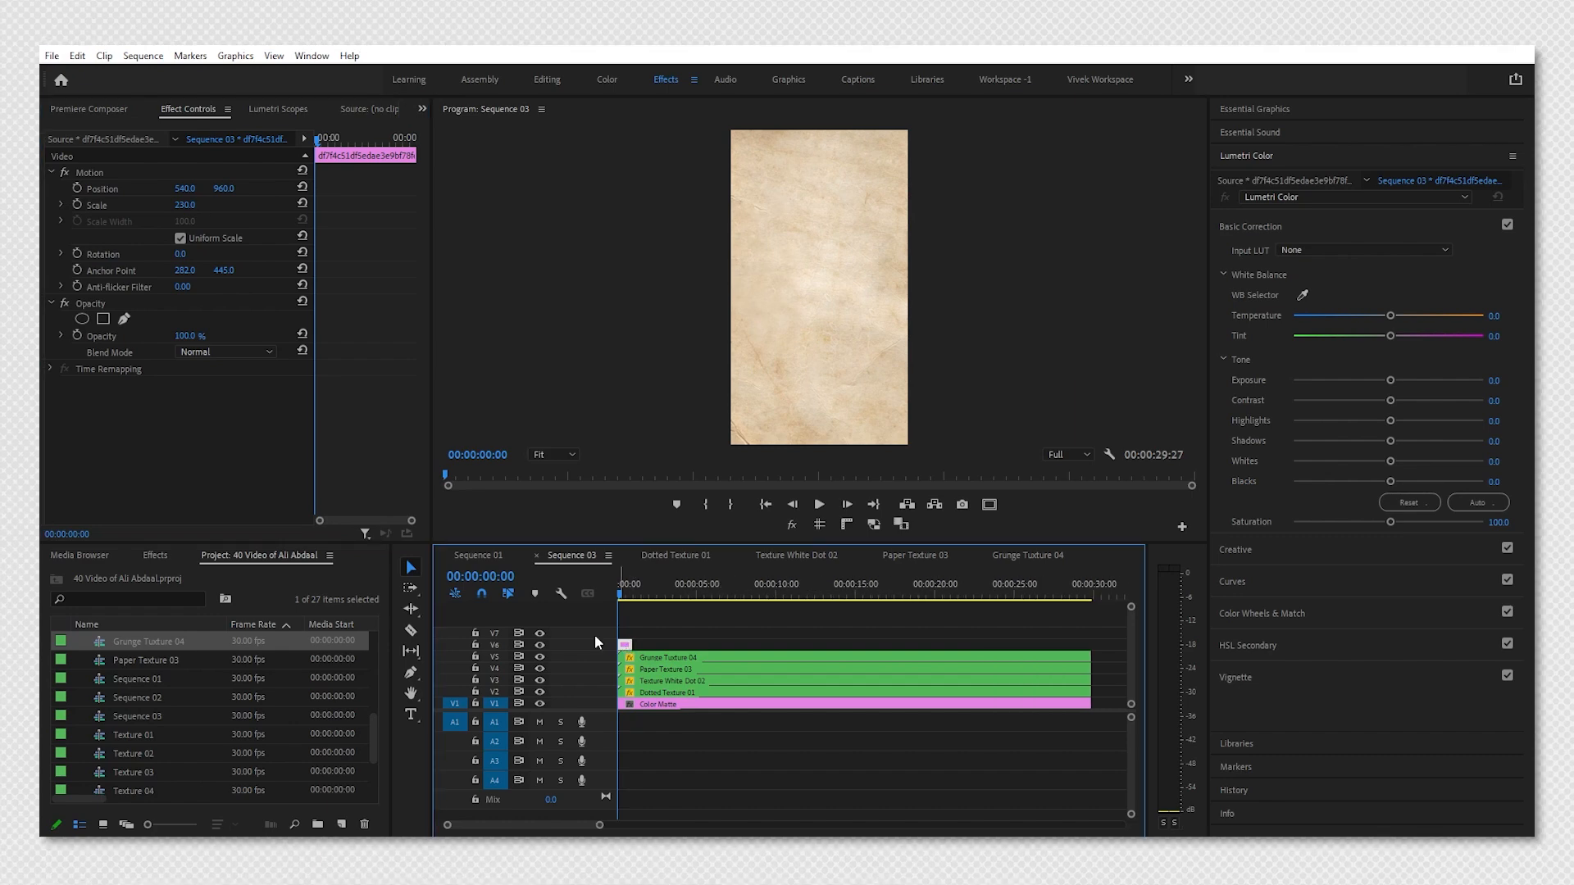
Add three opacity keyframes near the start of the beige paper image.
left_click(79, 334)
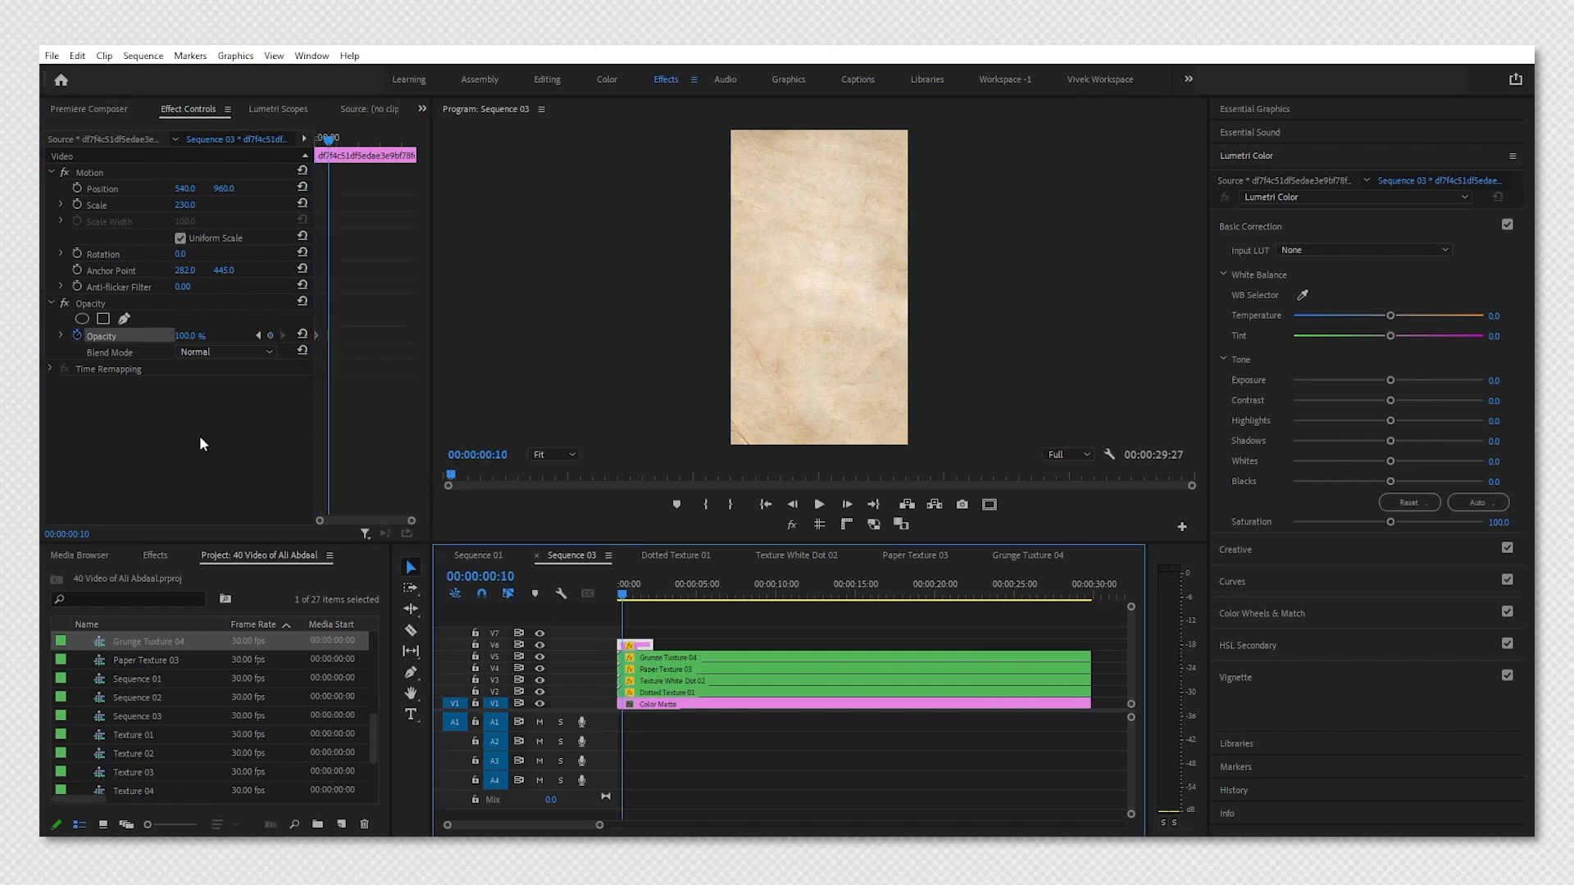
key("shift+Right")
key("shift+Right")
left_click(269, 336)
key("shift+Right")
key("shift+Right")
key("shift+Right")
key("shift+Right")
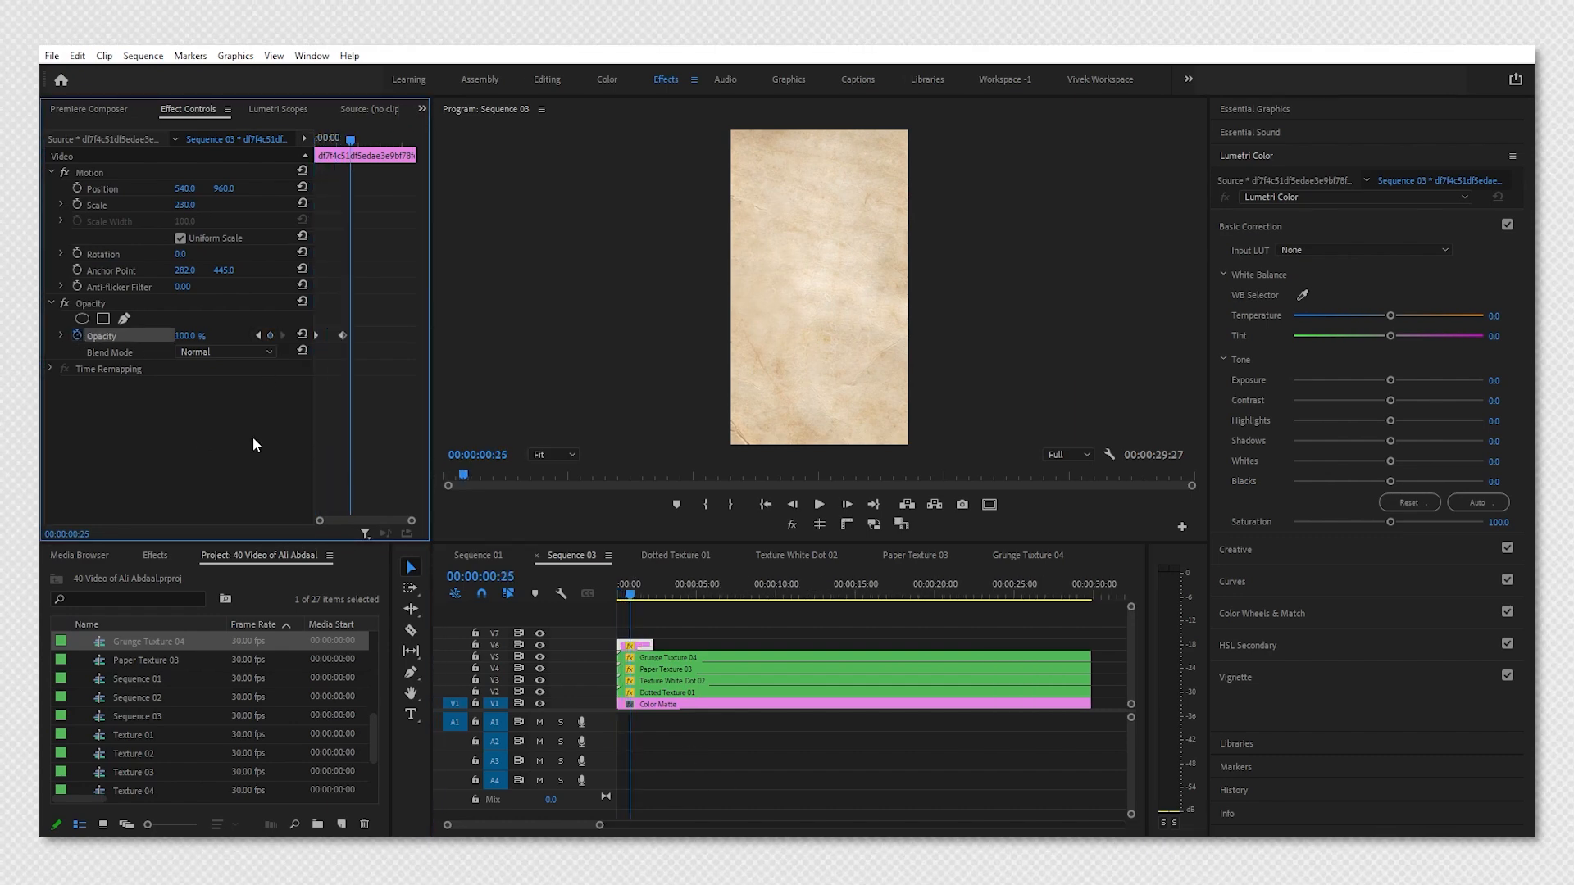
left_click(270, 336)
Set the middle opacity keyframe to 0%.
left_click(258, 336)
left_click(195, 336)
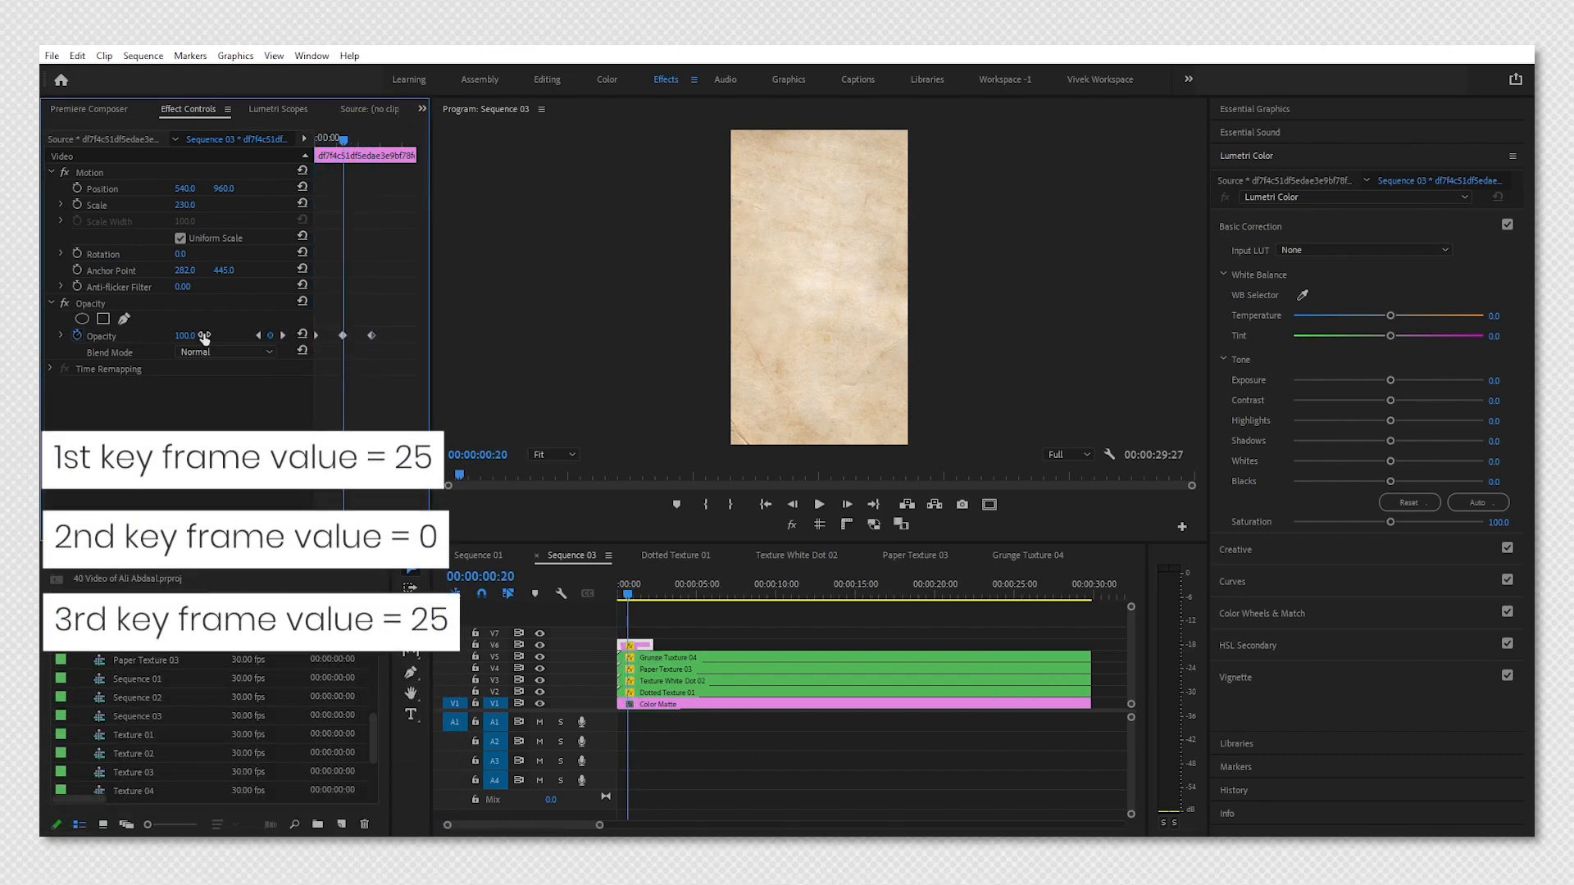
type("0")
key("Return")
Set the first and last opacity keyframes to 25%.
left_click(258, 336)
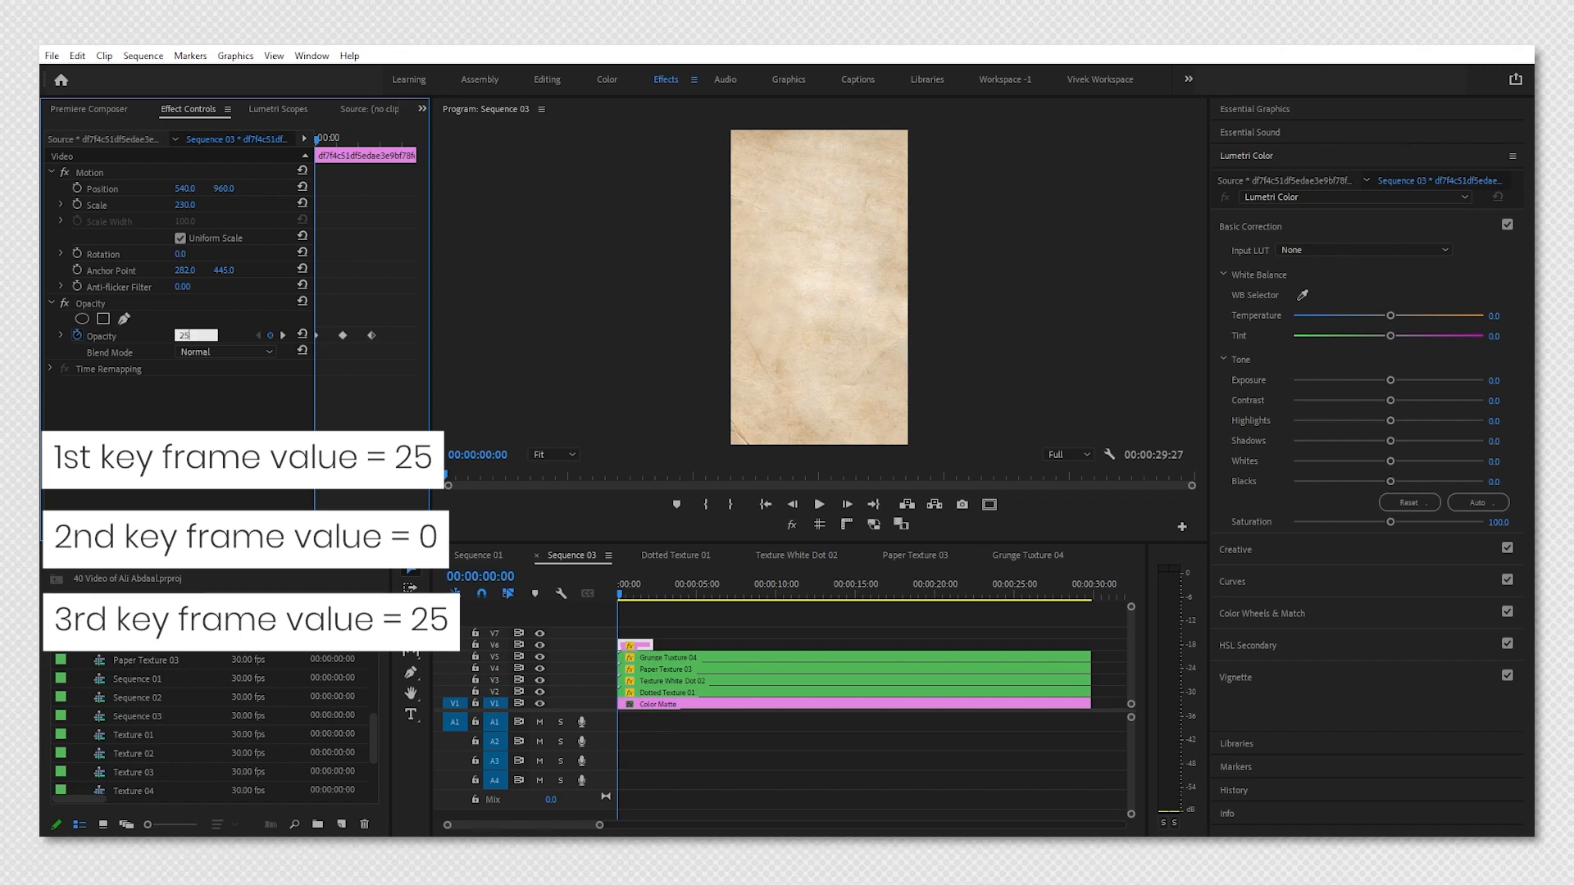
type("25")
key("Return")
left_click(283, 335)
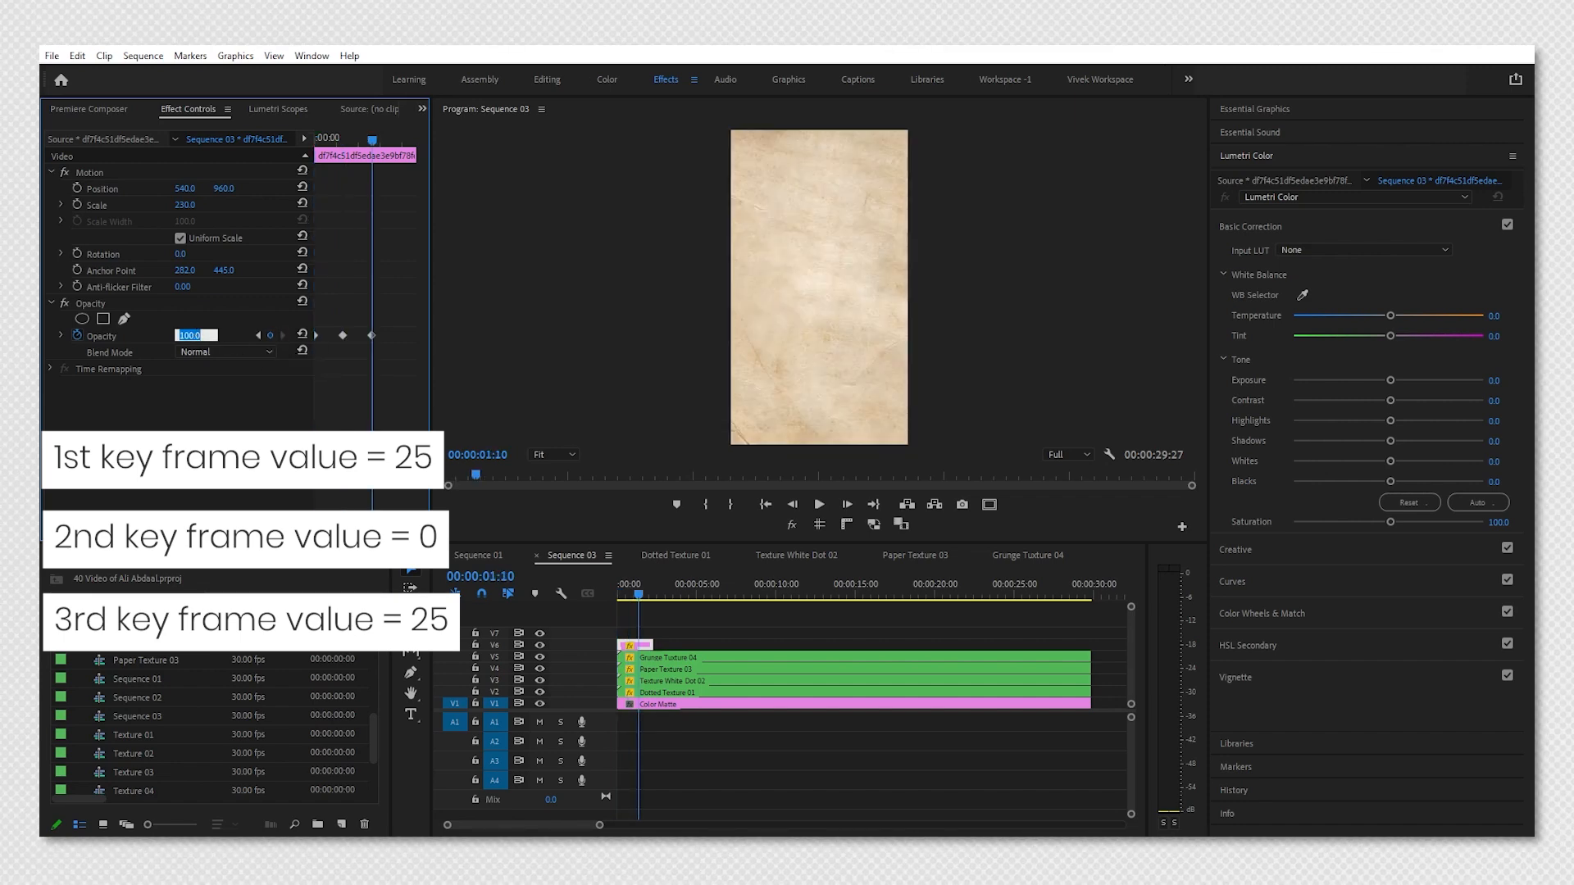
type("25")
key("Return")
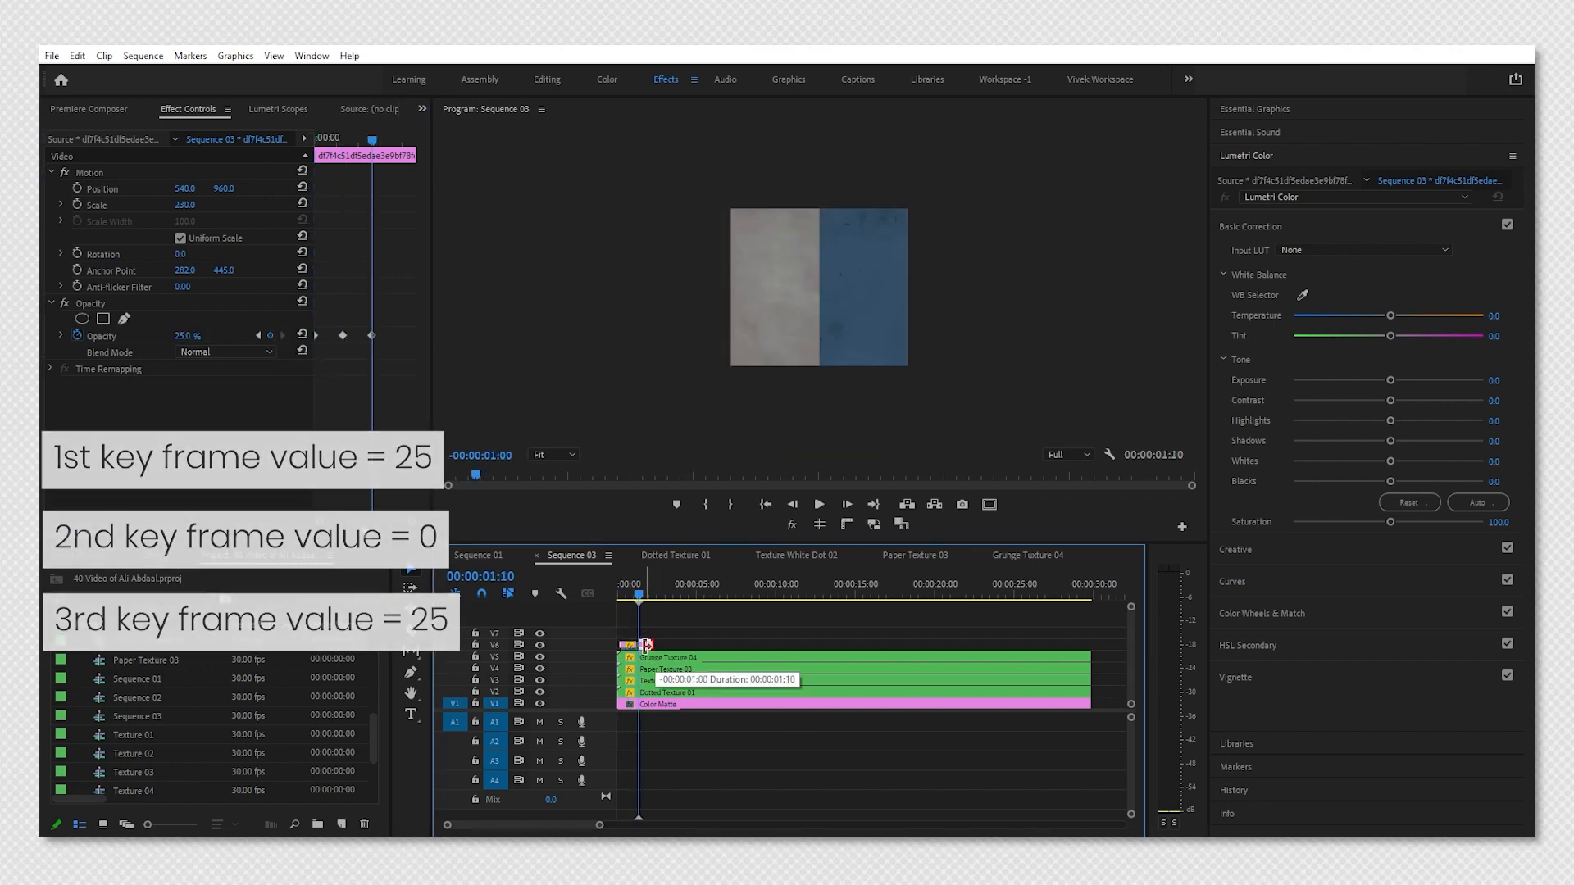
Nest the beige paper clip as "Dark Texture 05", open it and move its clip to track V1.
type("Texture 05")
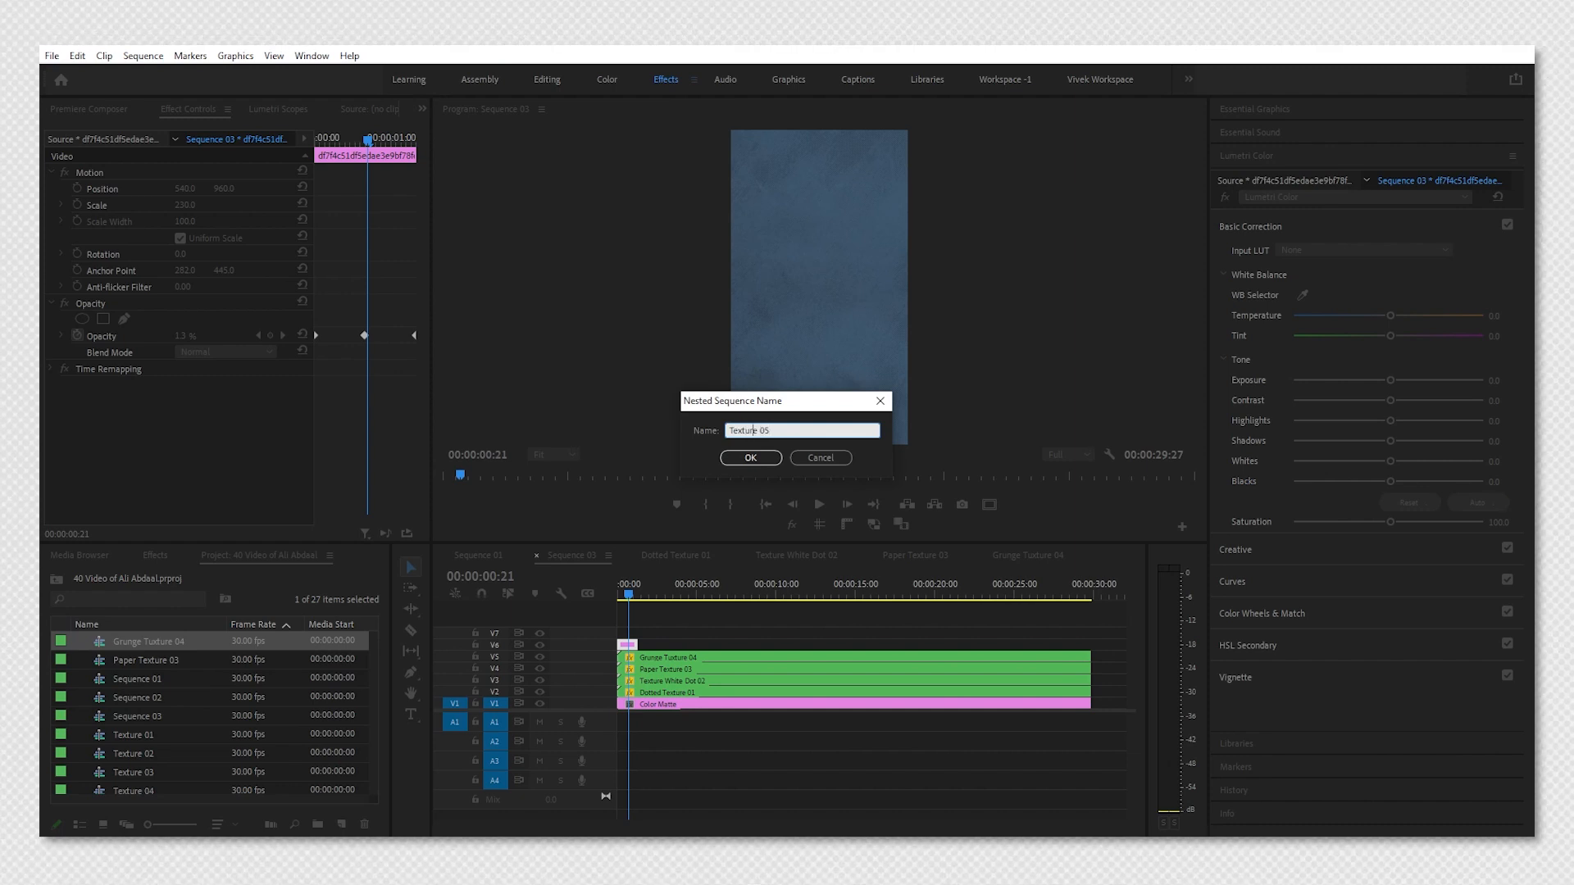
key("Return")
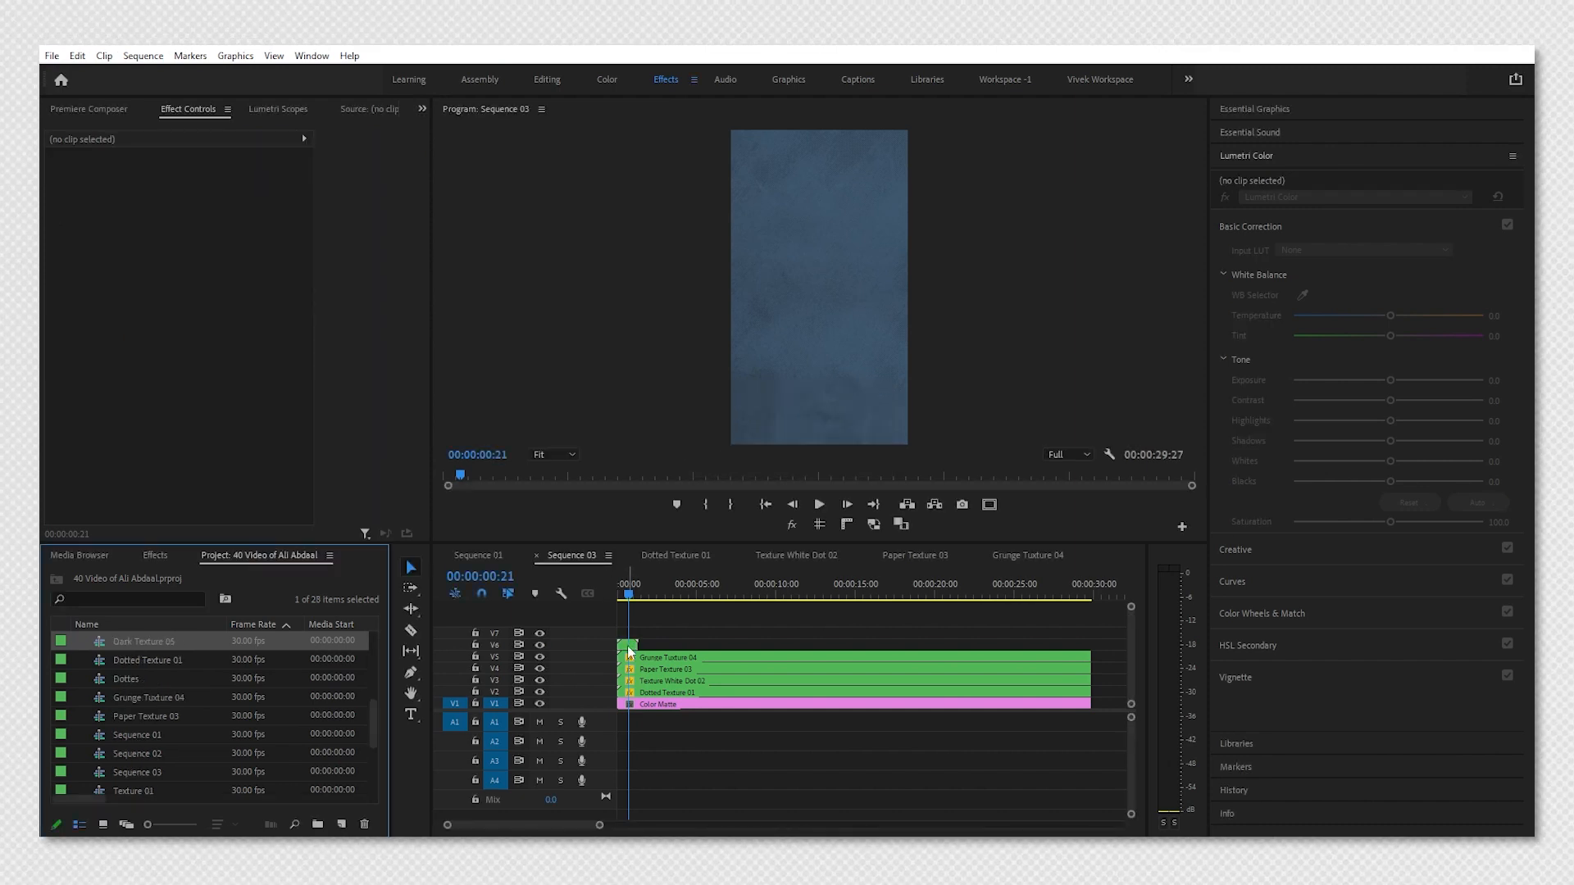
double_click(629, 645)
left_click_drag(627, 606, 628, 706)
Copy the paper clip and paste it repeatedly to fill about 30 seconds.
key("ctrl+c")
key("Down")
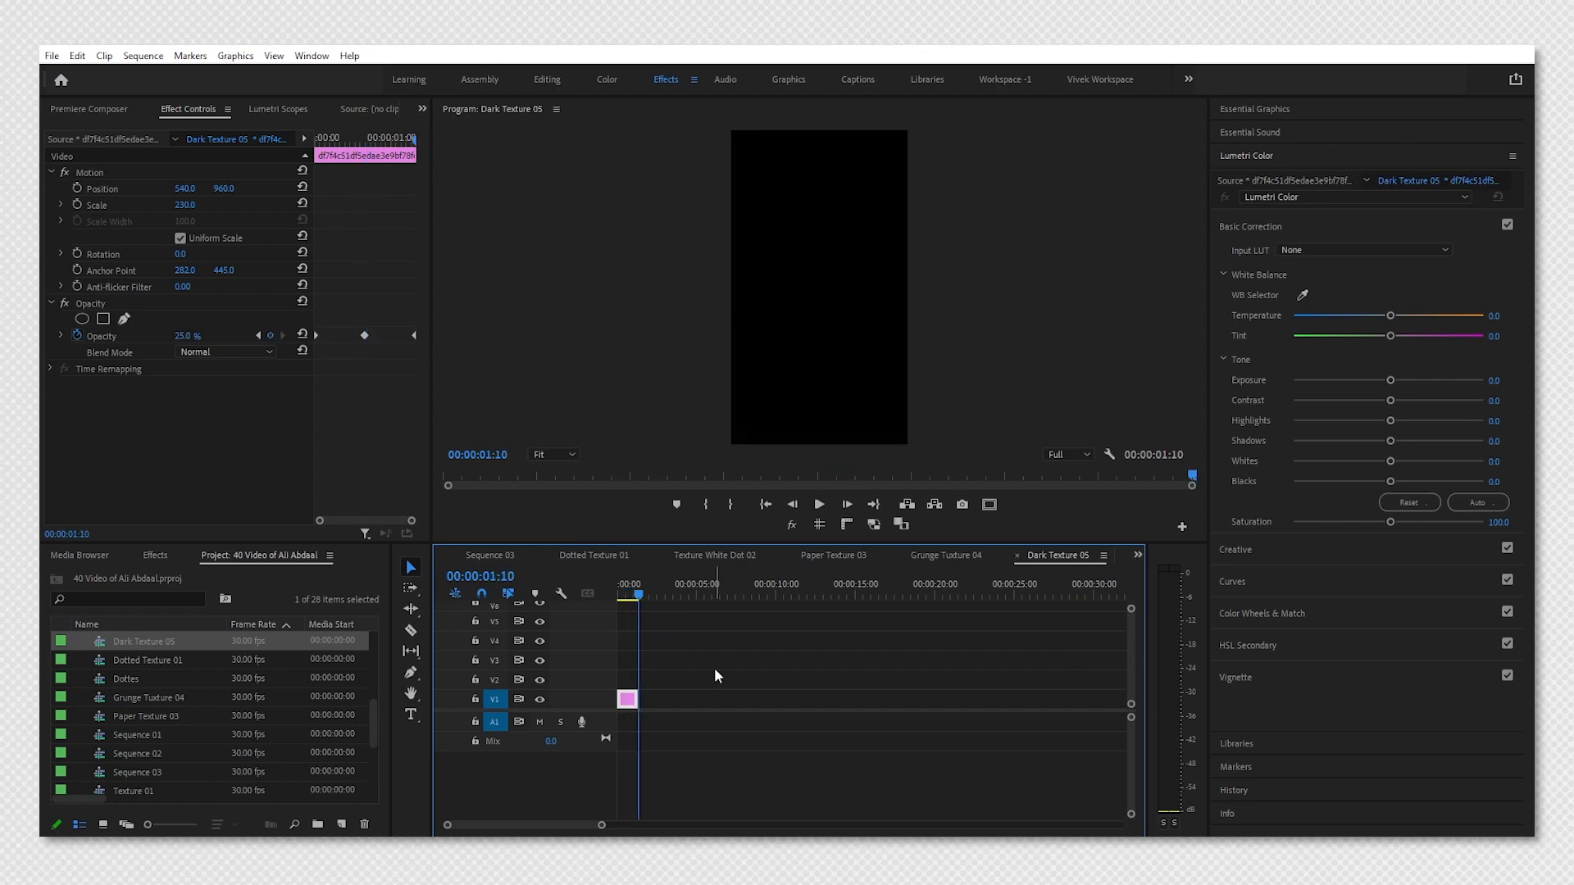
key("ctrl+v")
key("ctrl+v")
key("ctrl+v")
key("ctrl+v")
key("ctrl+v")
key("ctrl+v")
key("ctrl+v")
key("ctrl+v")
key("ctrl+v")
key("ctrl+v")
key("ctrl+v")
key("ctrl+v")
key("ctrl+v")
key("ctrl+v")
key("ctrl+v")
key("ctrl+v")
key("ctrl+v")
key("ctrl+v")
key("ctrl+v")
key("ctrl+v")
key("ctrl+v")
key("ctrl+v")
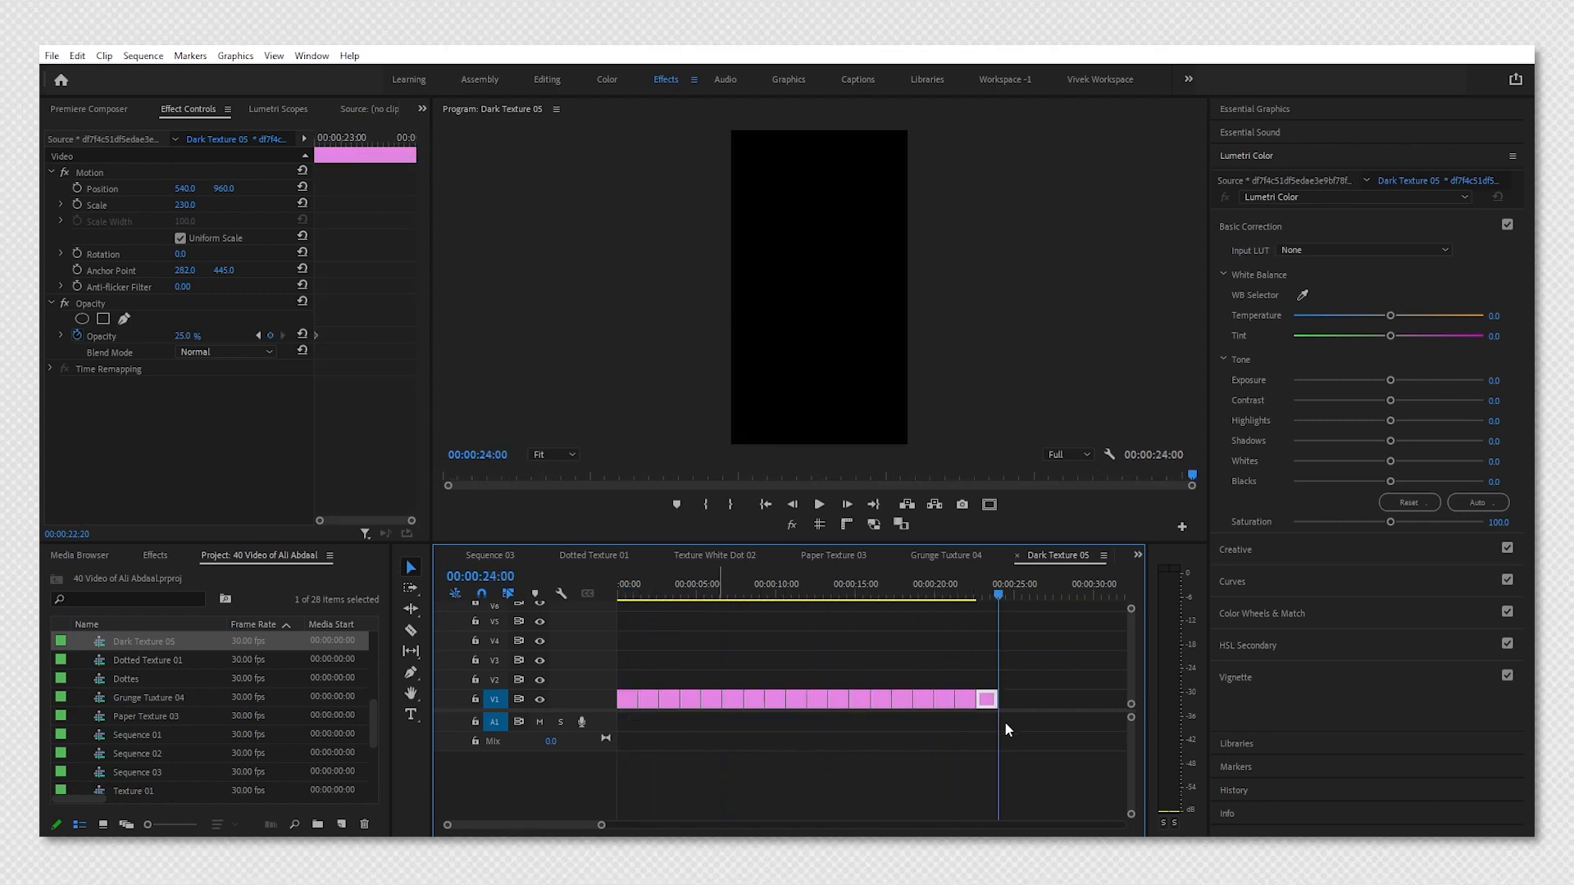
In Sequence 03, extend the Dark Texture 05 nest to the sequence end, set its blend mode to Darken and play.
left_click(508, 555)
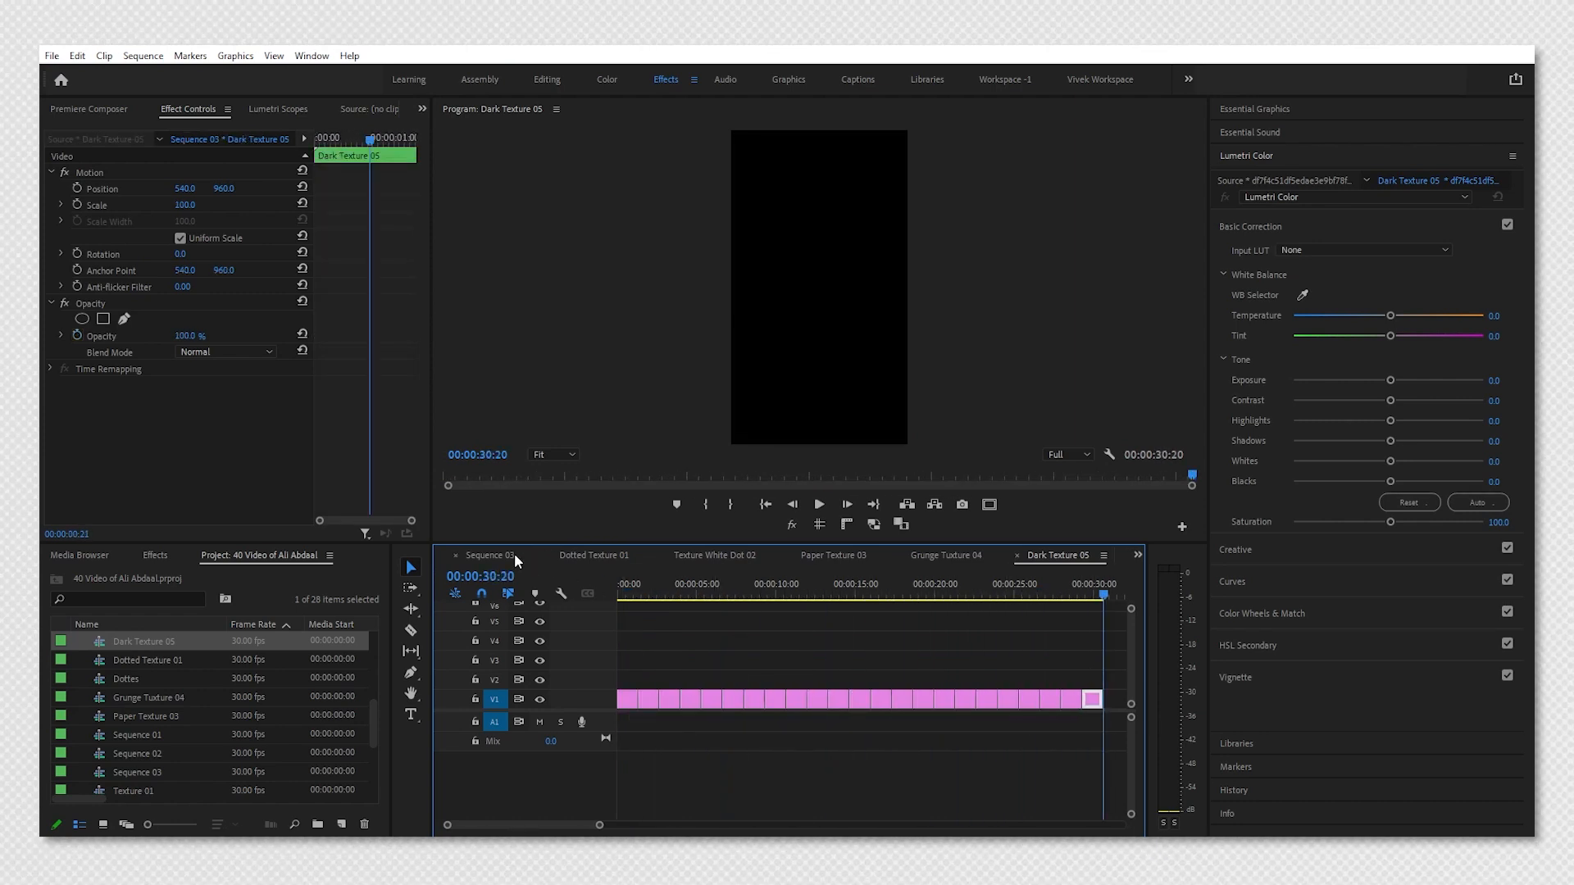
left_click_drag(656, 645, 1090, 707)
key("Home")
left_click(225, 352)
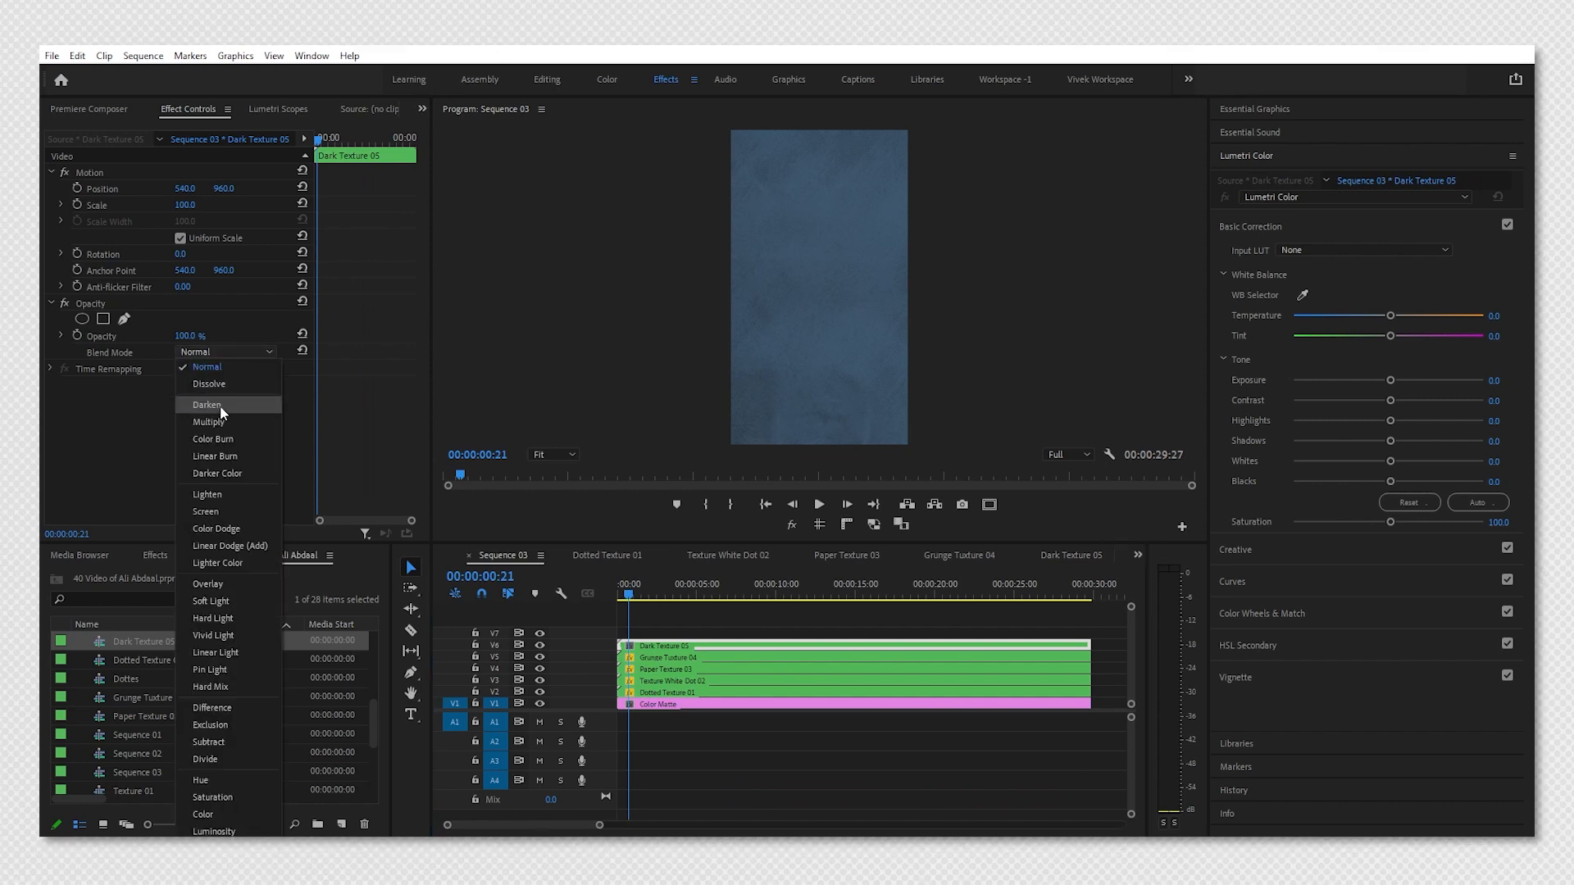
left_click(213, 406)
key("space")
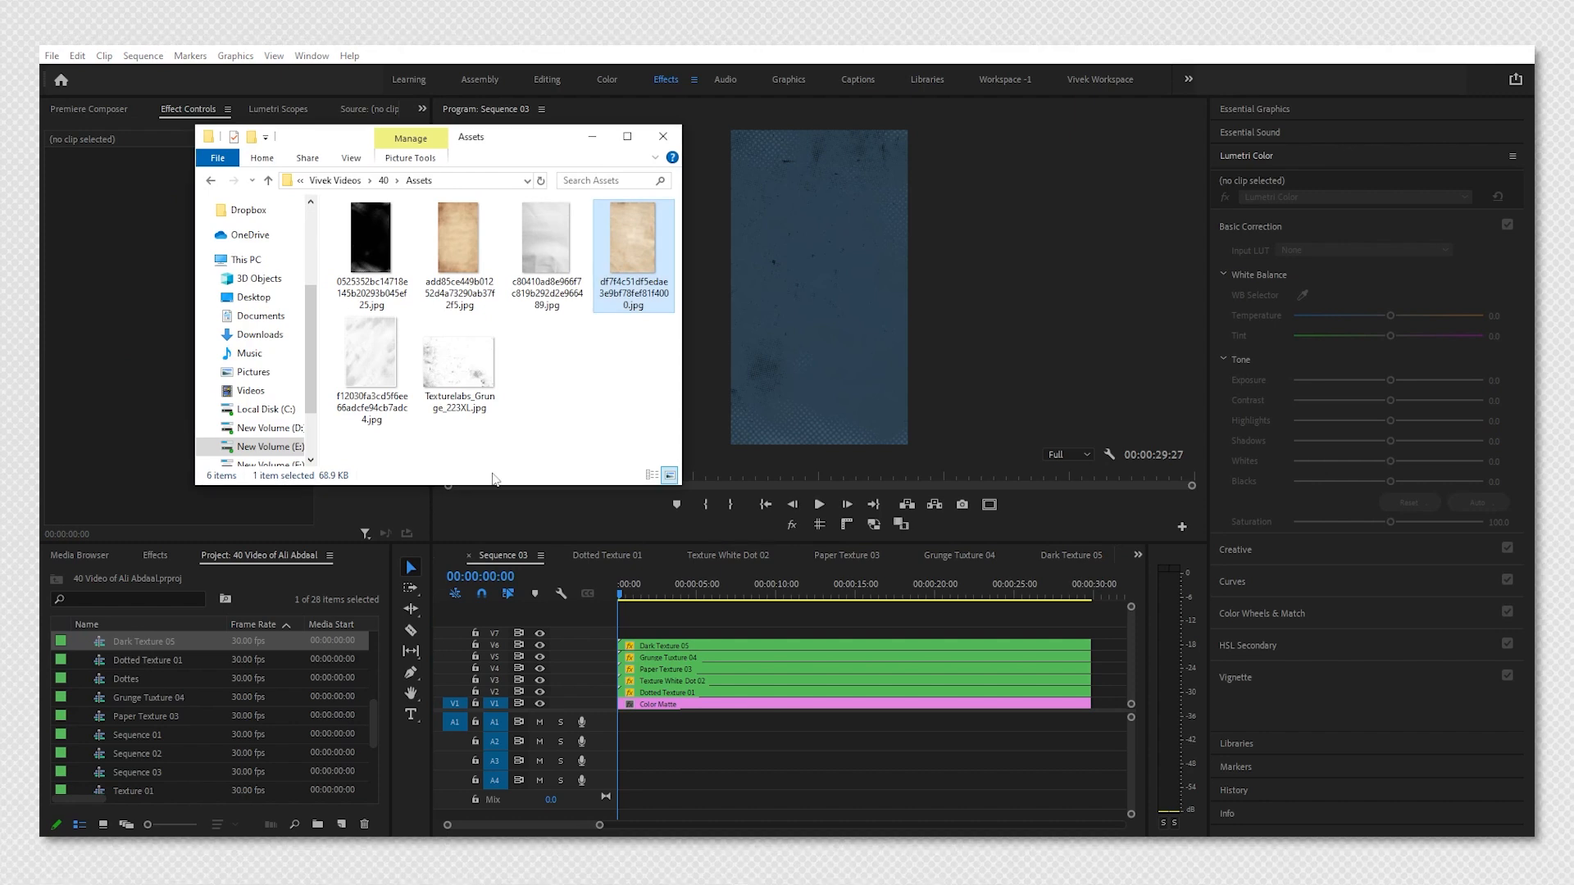
Add the beige paper image from the Assets folder onto track V7 at the start of Sequence 03 and select it.
left_click_drag(465, 295, 631, 633)
left_click(640, 633)
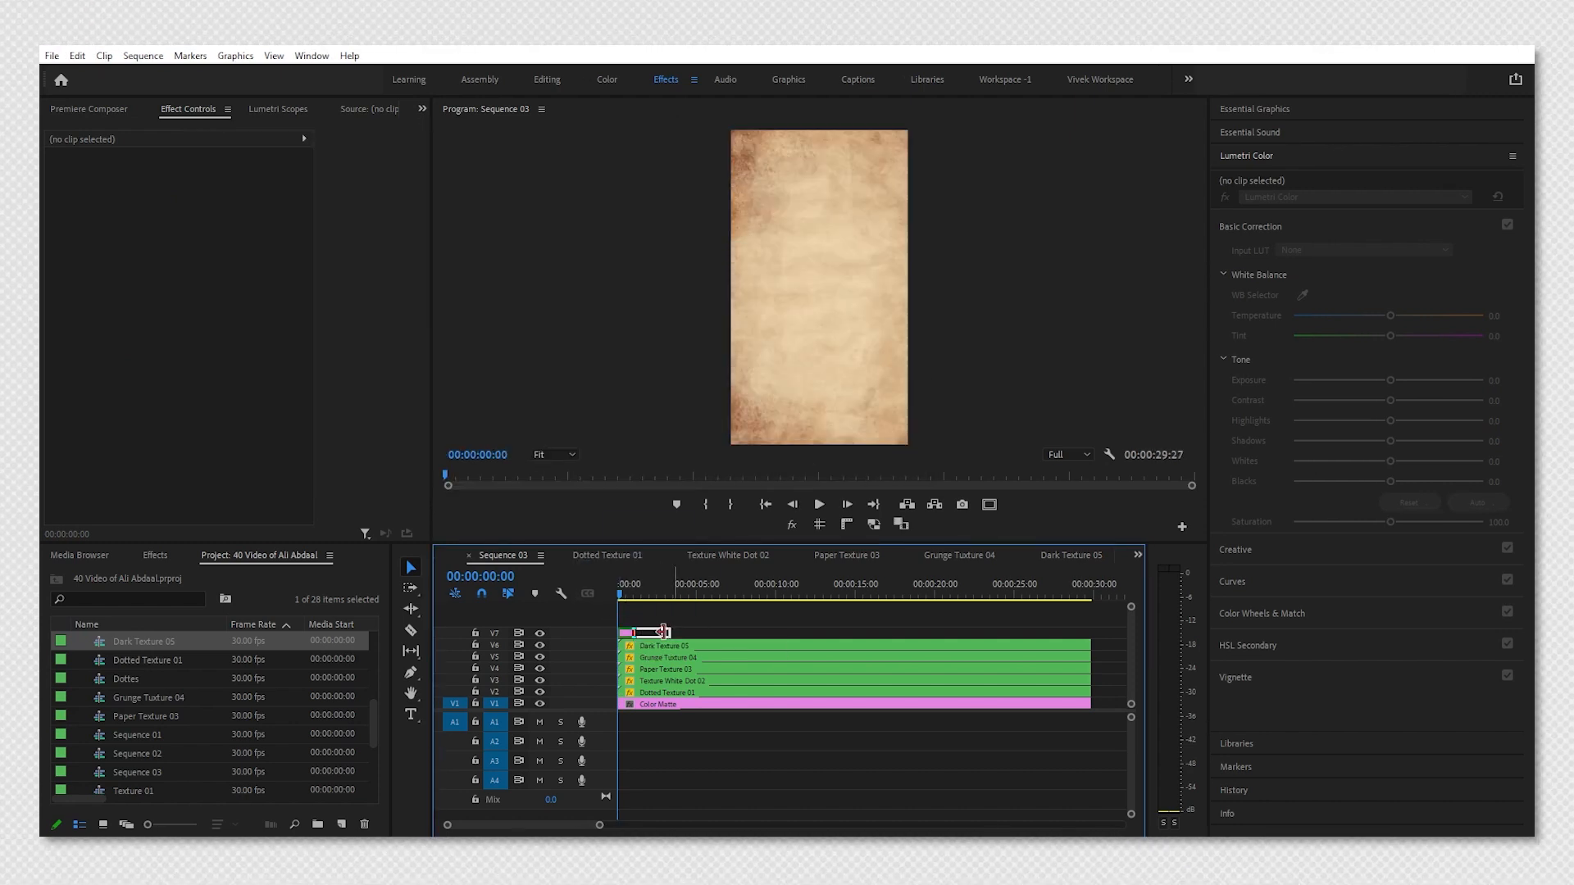
left_click(656, 637)
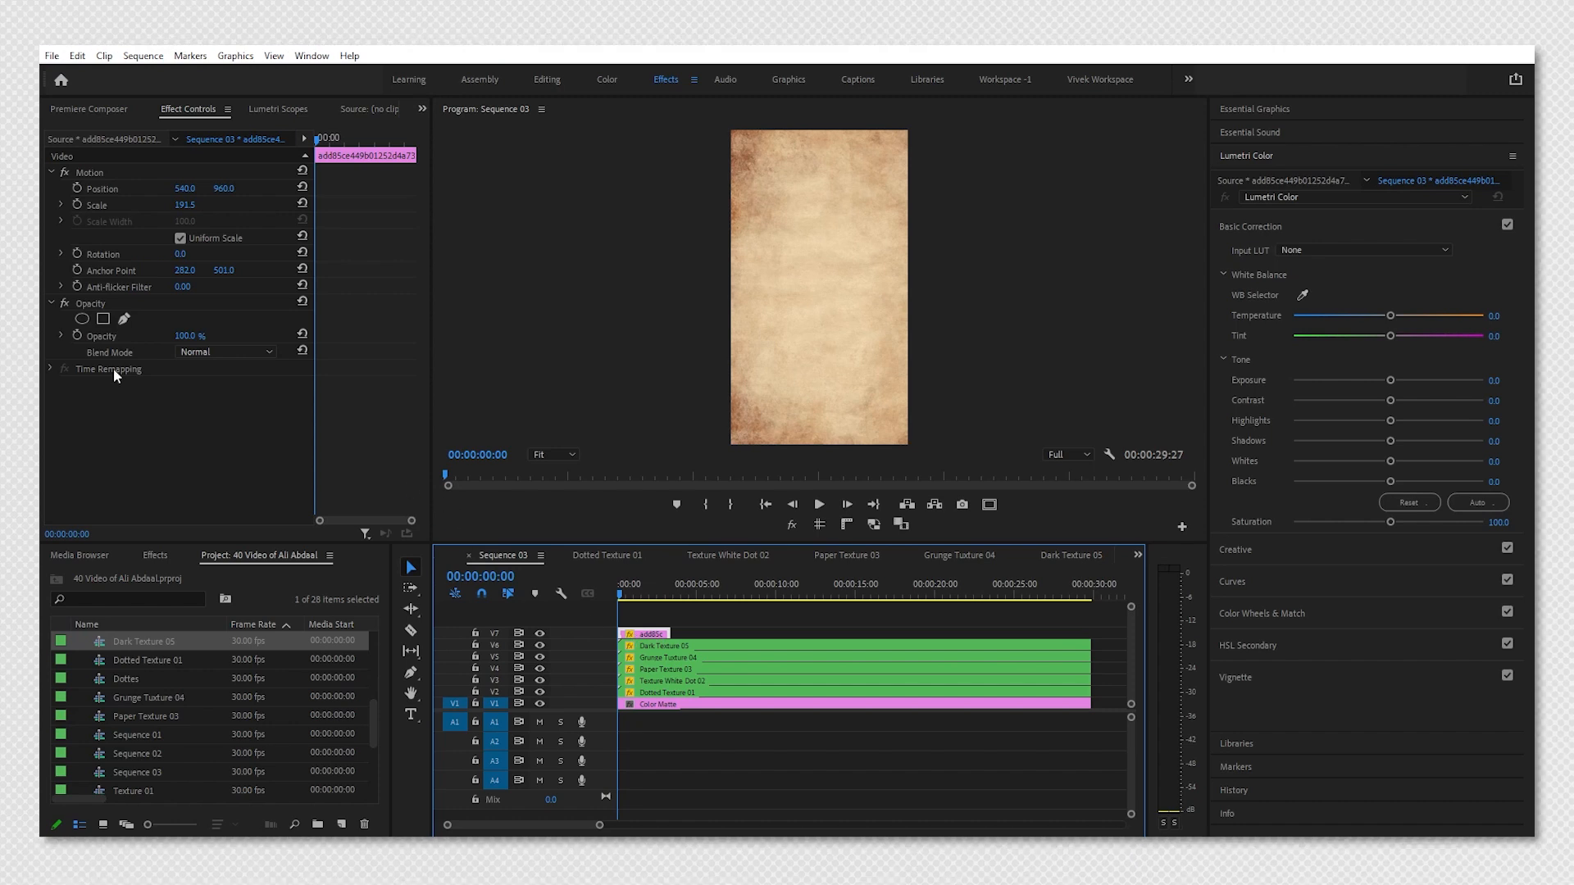
Keyframe the paper clip's opacity at 0, 20 frames and 1 second 10 frames as 0%, 25% and 0%, trimming the clip there.
left_click(77, 336)
key("shift+Right")
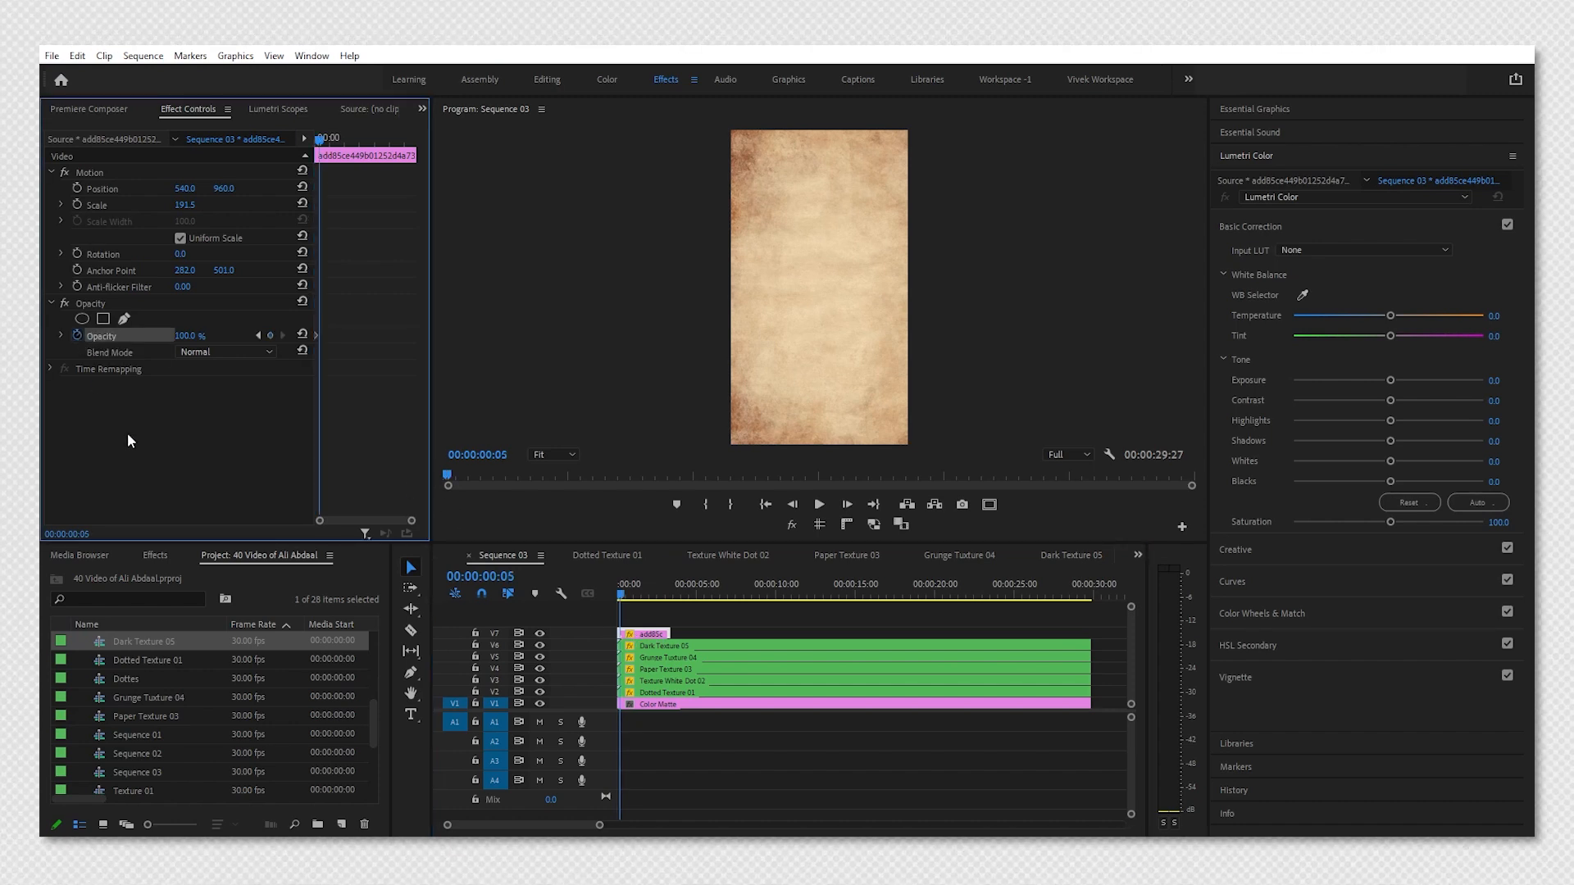
key("shift+Right")
key("shift+Right")
key("shift+Right")
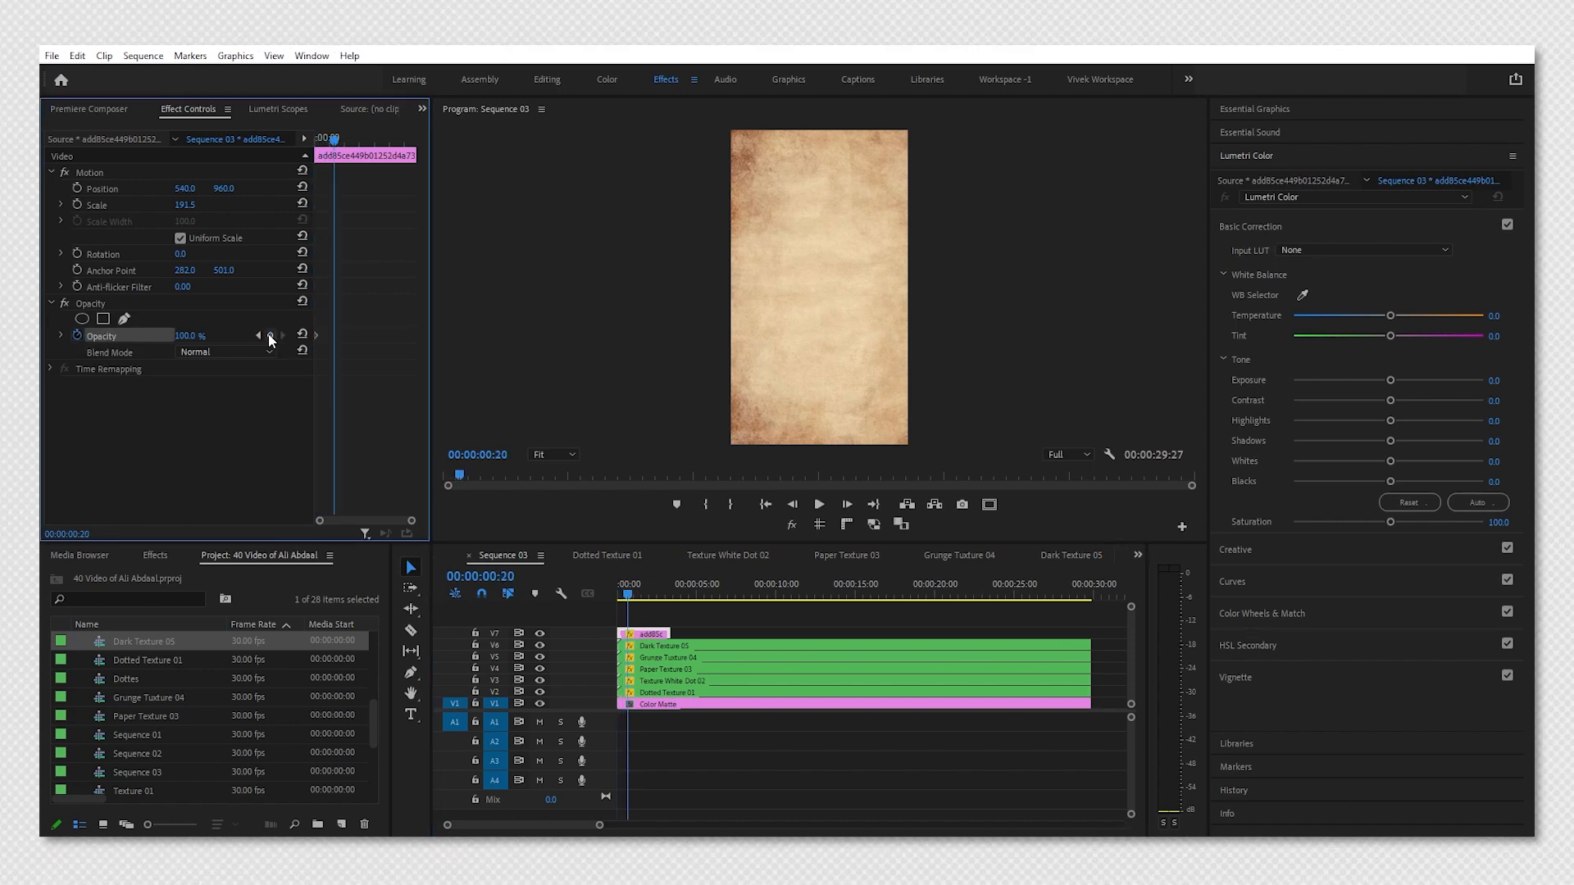
left_click(259, 337)
left_click_drag(188, 336, 103, 336)
left_click(284, 337)
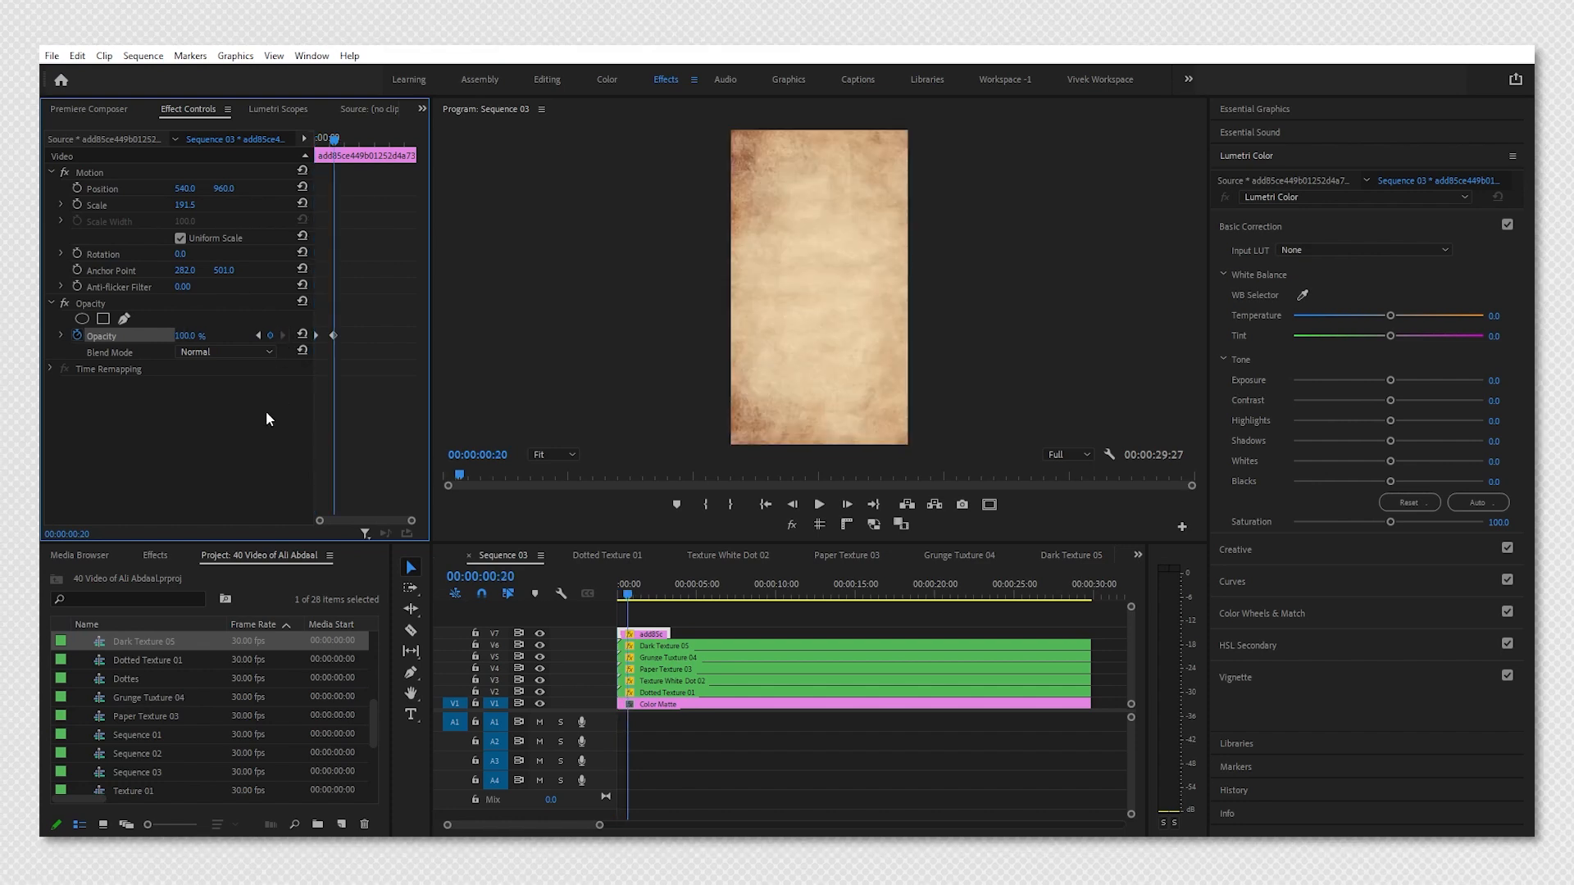
key("shift+Right")
key("shift+Right")
key("shift+Right")
key("shift+Right")
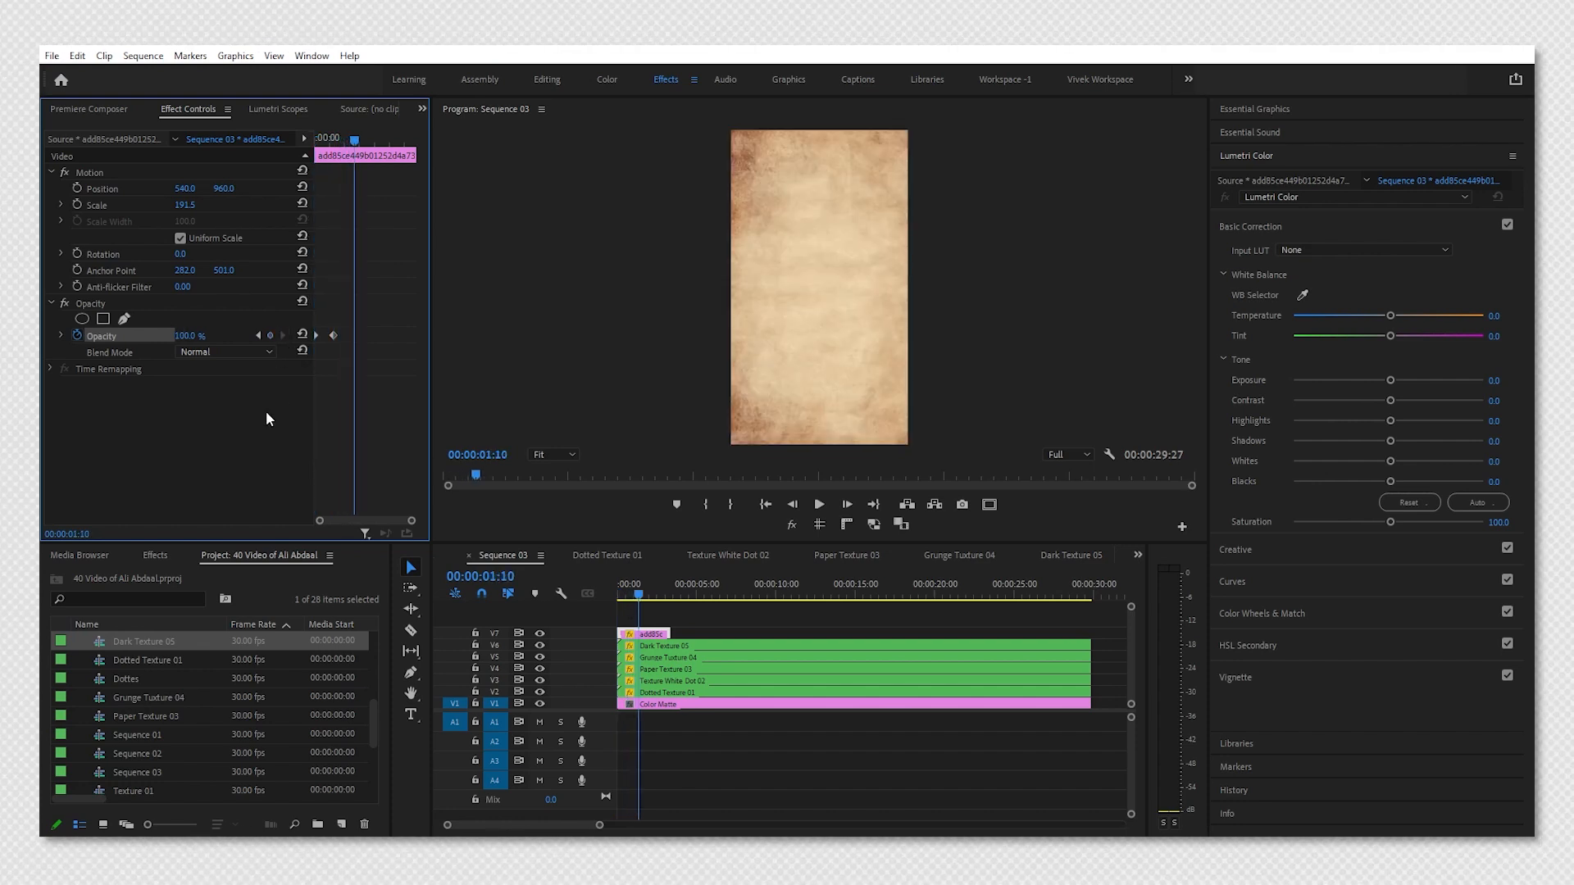
left_click_drag(189, 336, 197, 336)
left_click_drag(669, 633, 639, 633)
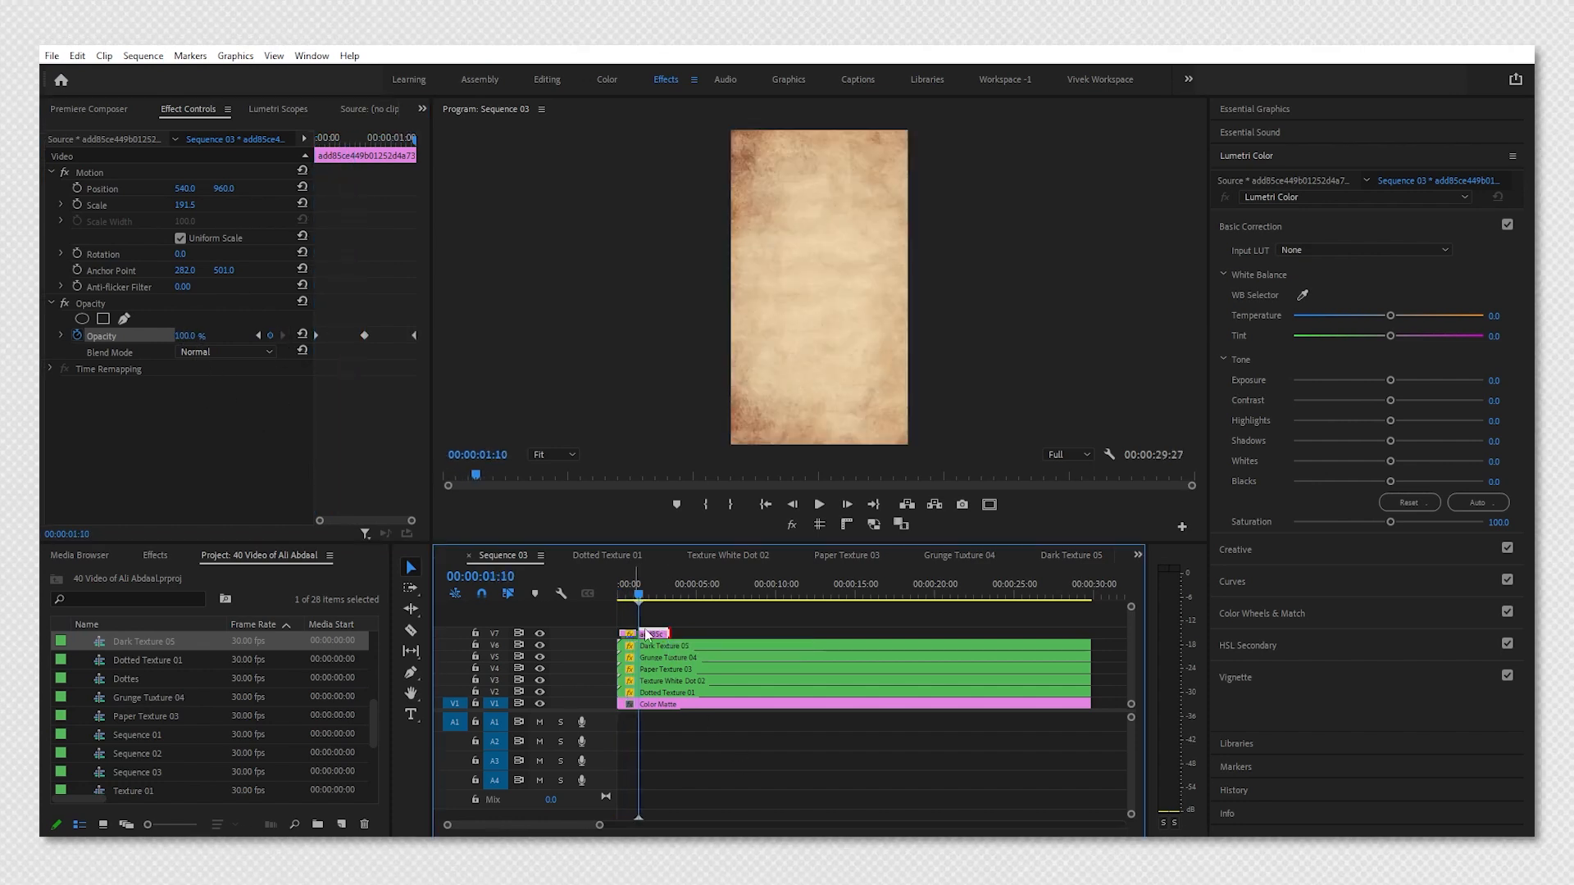
Nest the paper clip as "Dark Texture 06" and open the nested sequence.
left_click(631, 586)
key("alt+n")
type("Dark t")
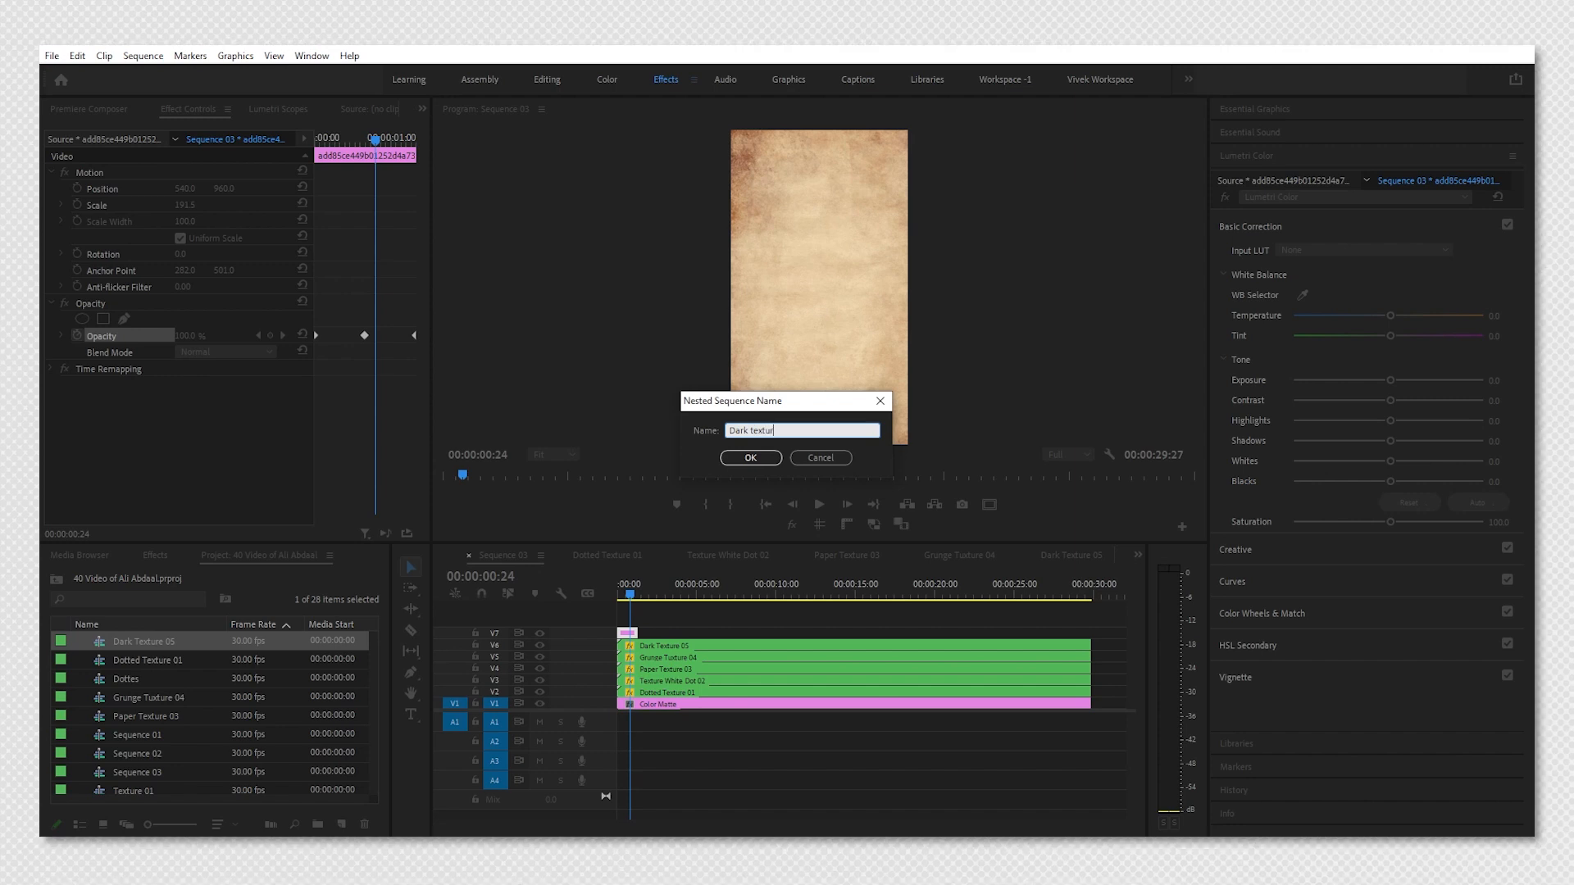
key("Return")
double_click(628, 633)
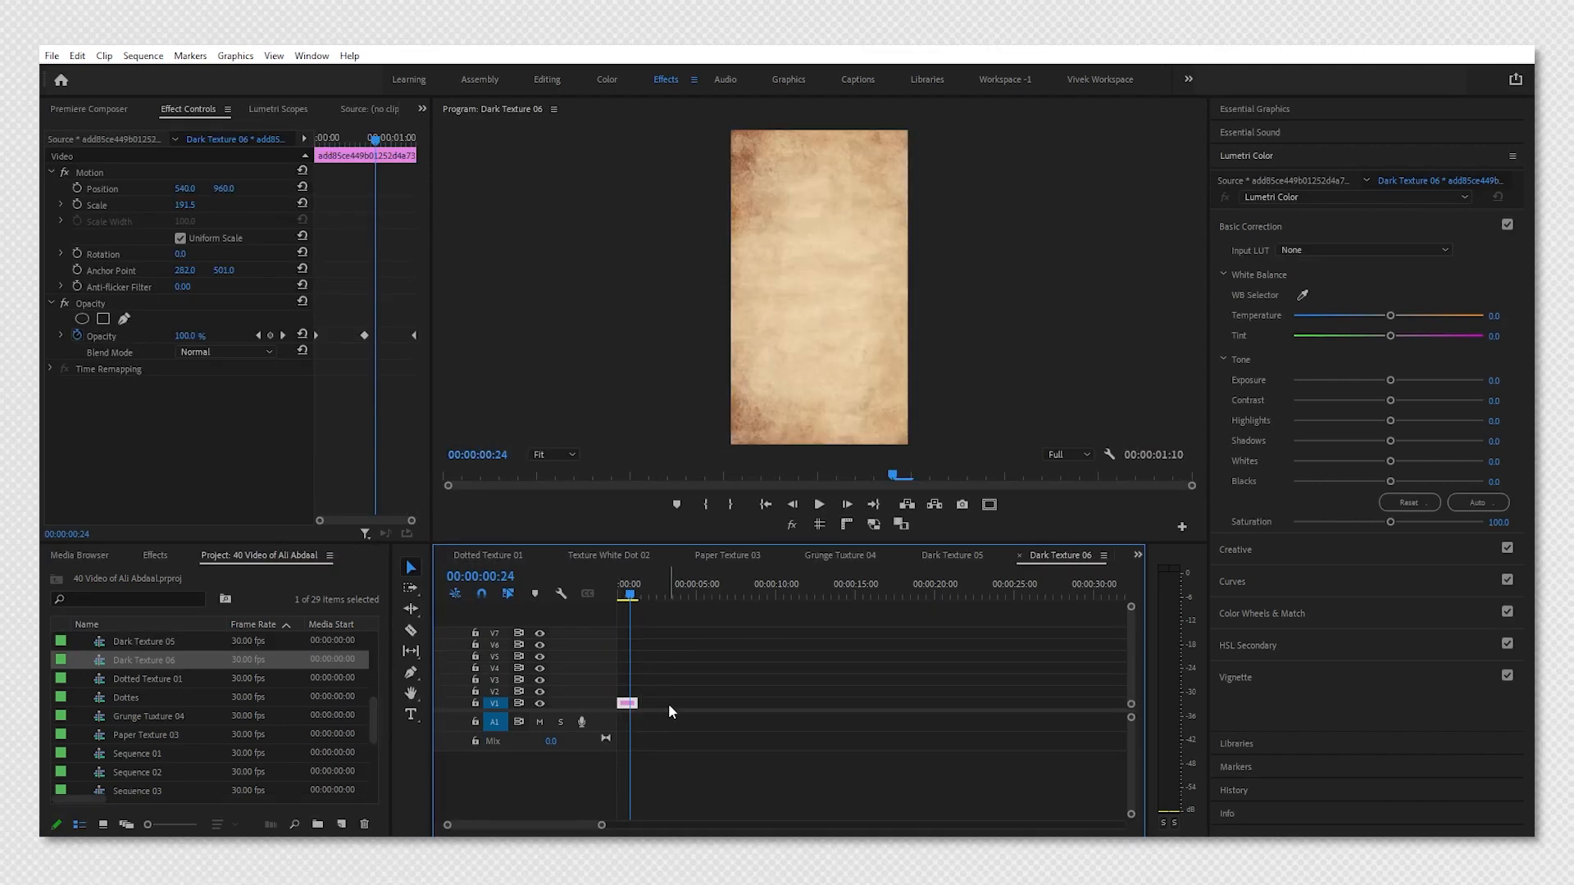
Paste the keyframed paper clip repeatedly inside Dark Texture 06 to fill about 27 seconds.
key("Home")
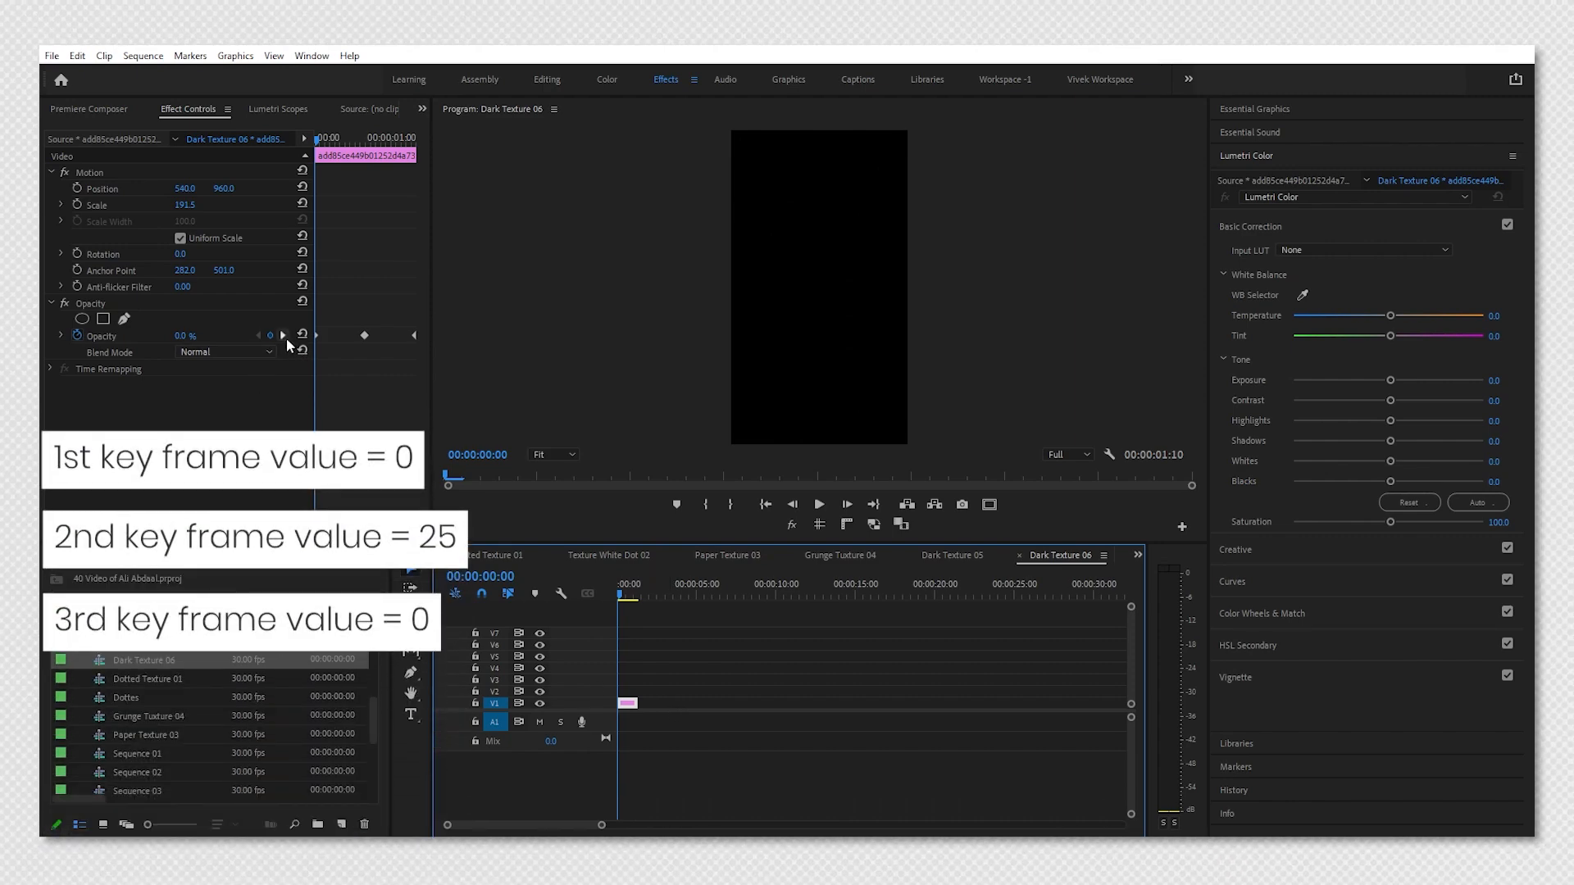
left_click(284, 336)
left_click(283, 336)
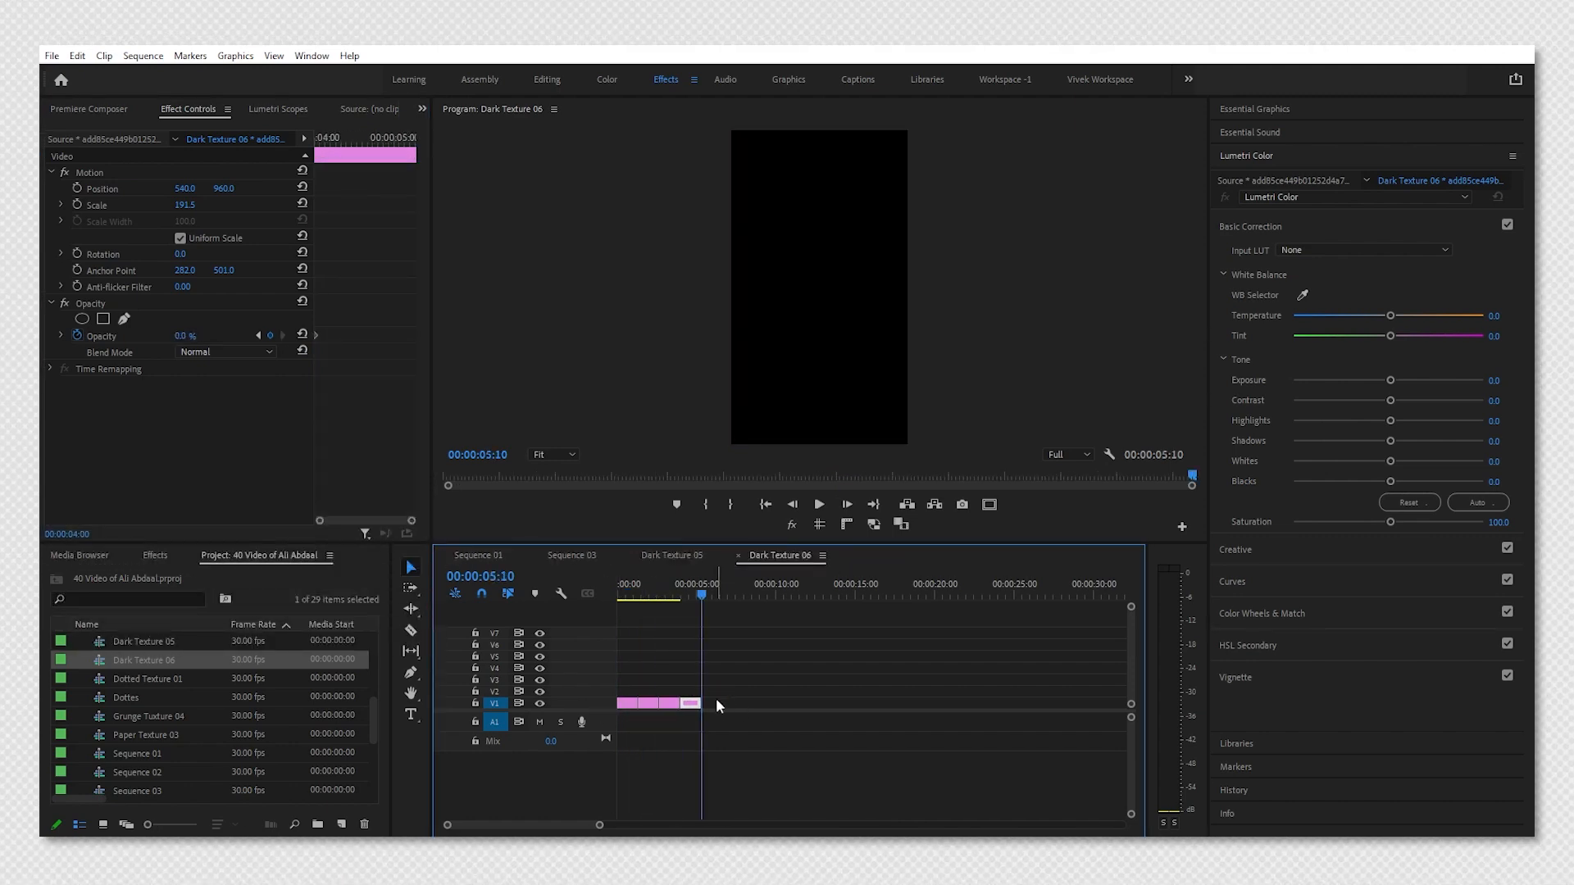
key("ctrl+v")
key("ctrl+v")
key("ctrl+v")
key("ctrl+v")
key("ctrl+v")
key("ctrl+v")
key("ctrl+v")
key("ctrl+v")
key("ctrl+v")
key("ctrl+v")
key("ctrl+v")
key("ctrl+v")
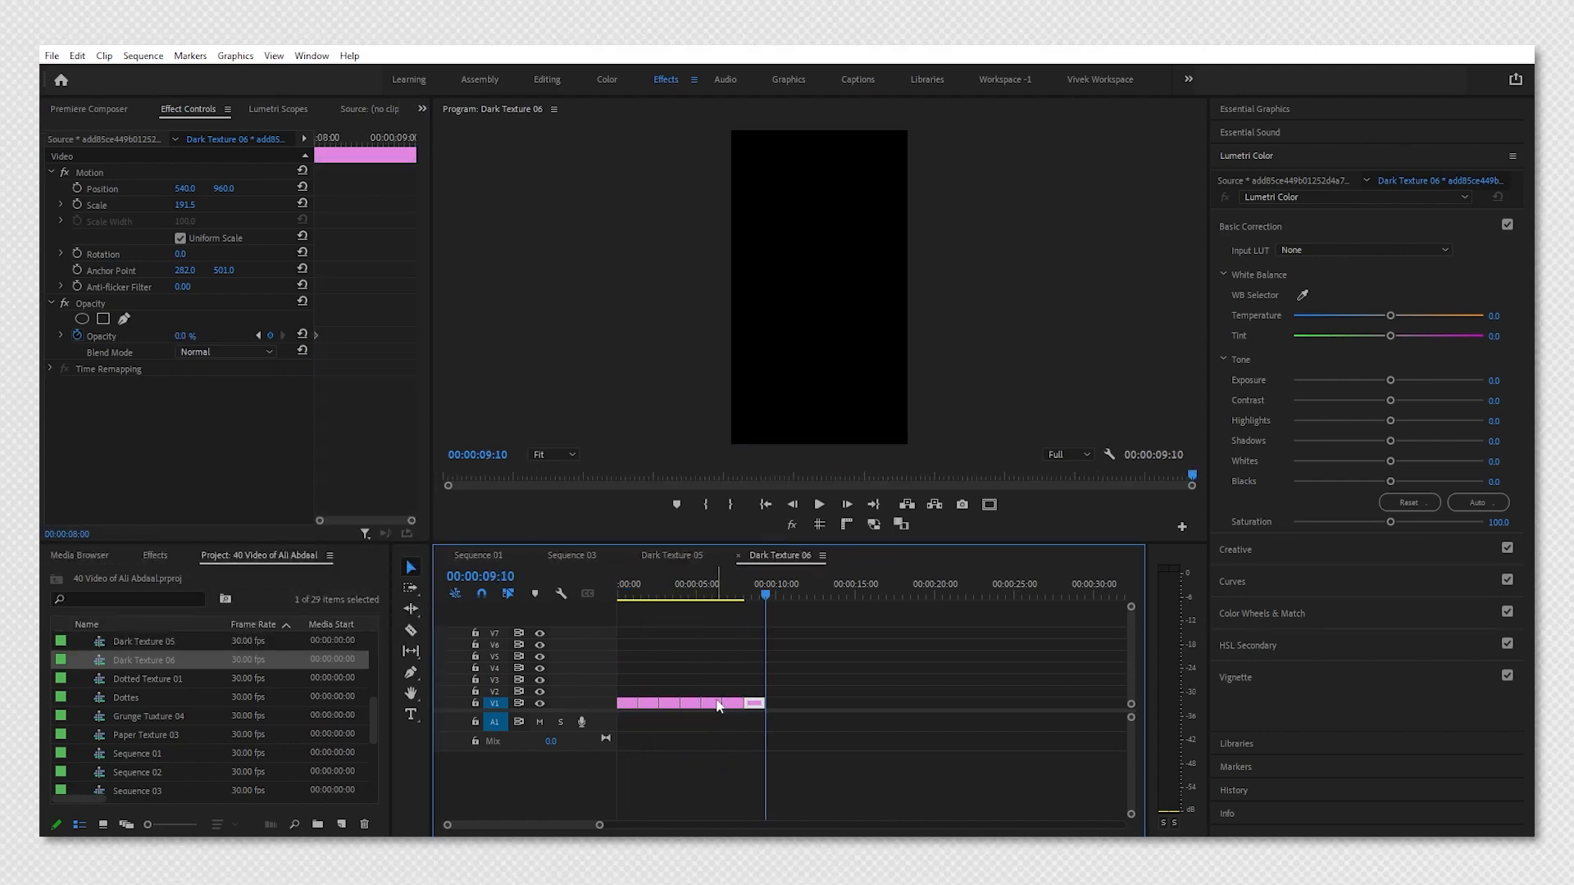
key("ctrl+v")
key("ctrl+v")
key("ctrl+v")
key("ctrl+v")
key("ctrl+v")
key("ctrl+v")
key("ctrl+v")
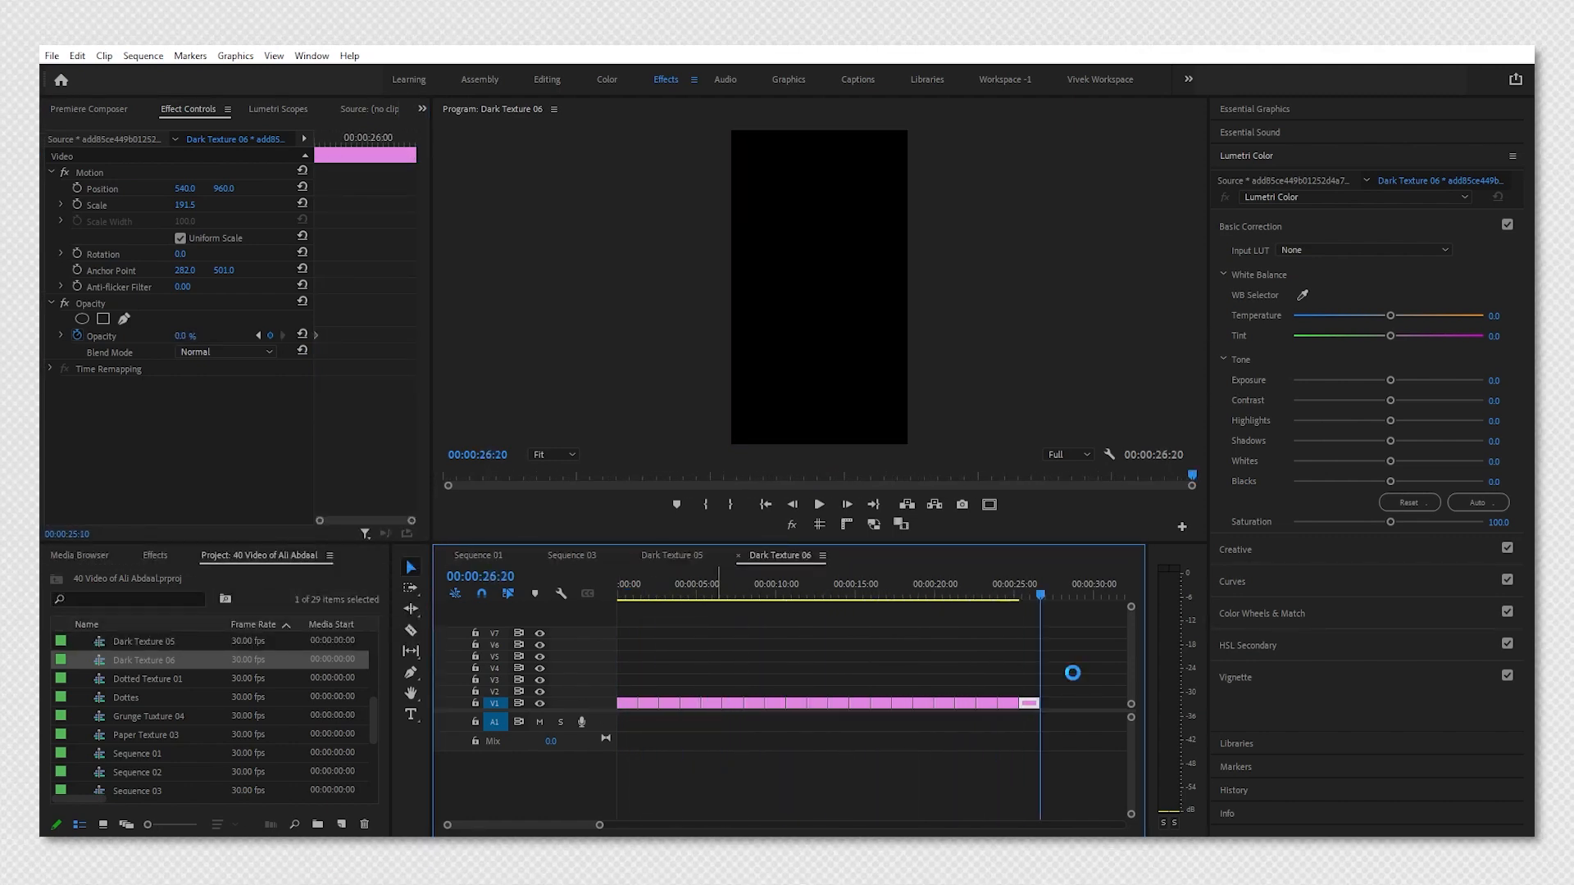
Return to Sequence 03 and play back the stacked texture composite from the start.
left_click(571, 560)
key("space")
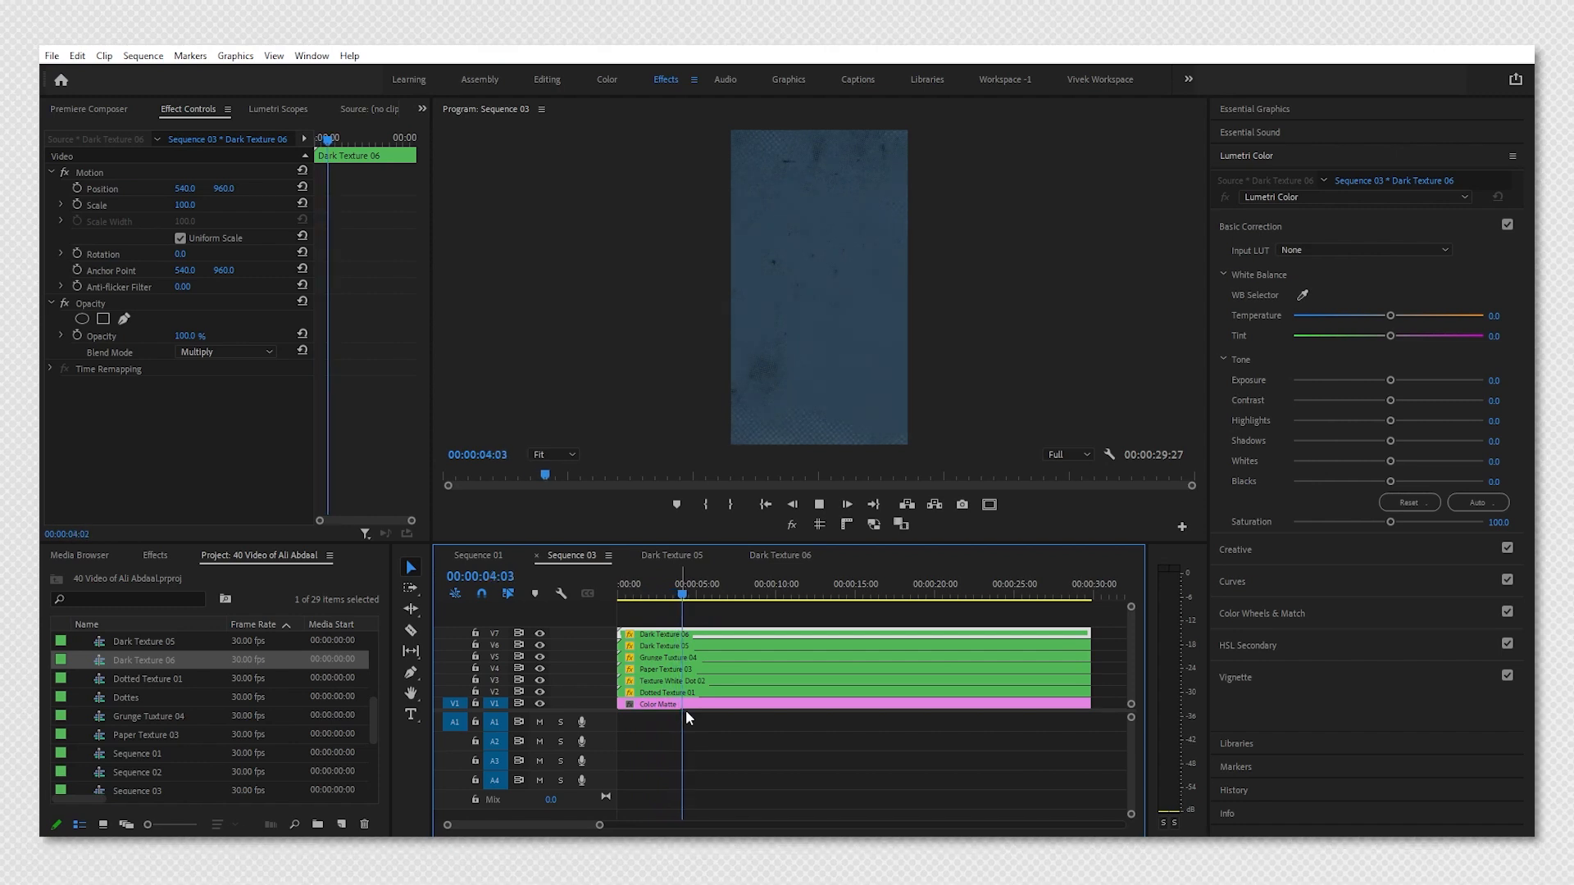
key("space")
left_click(709, 746)
key("Home")
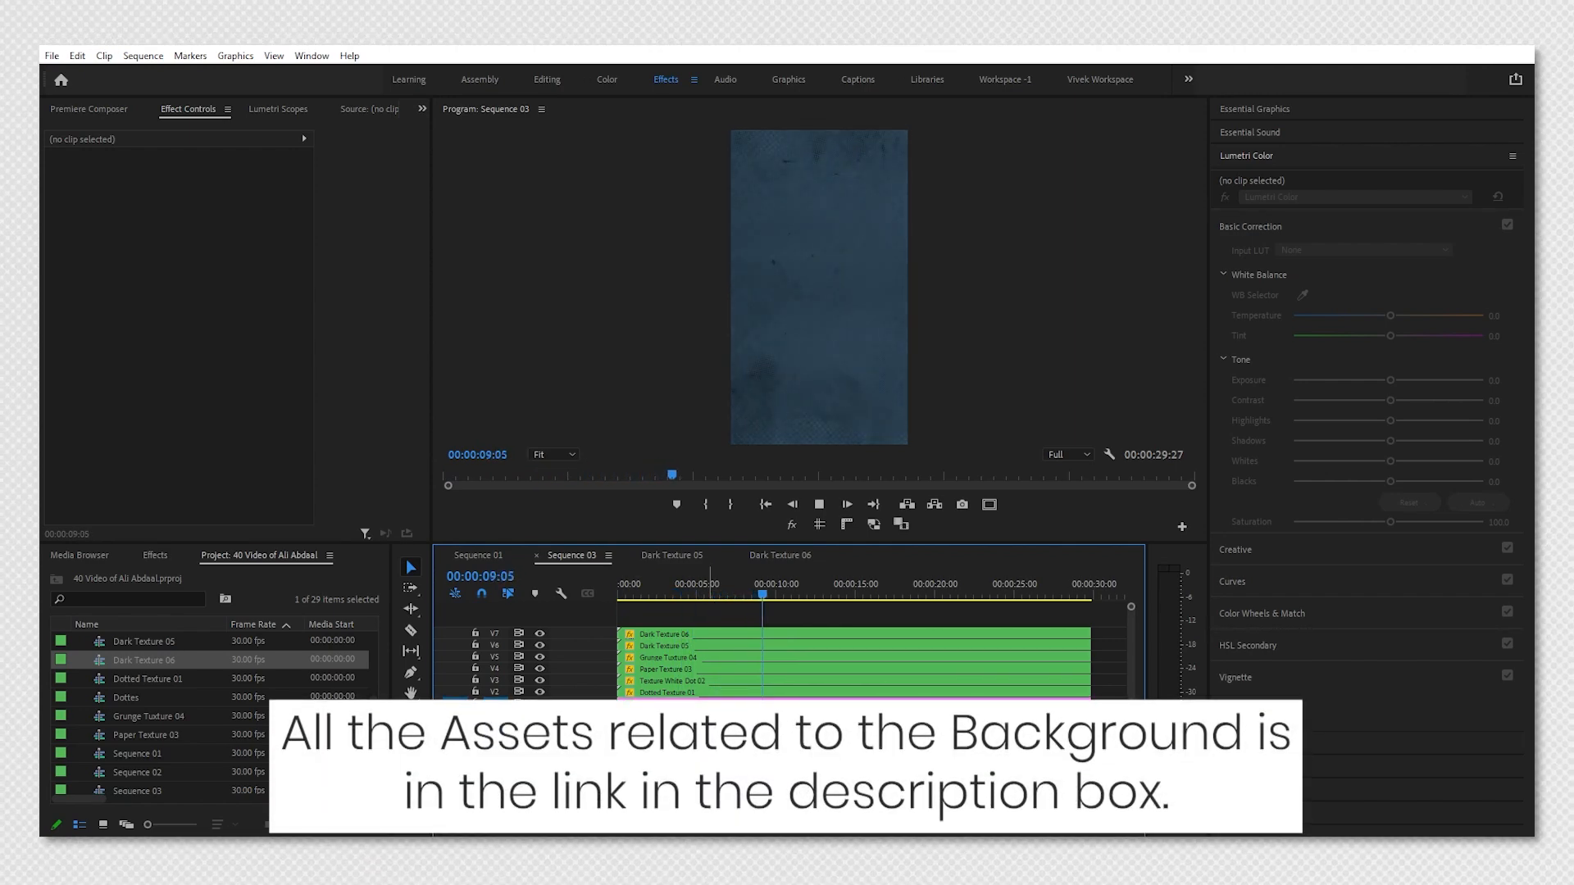
key("space")
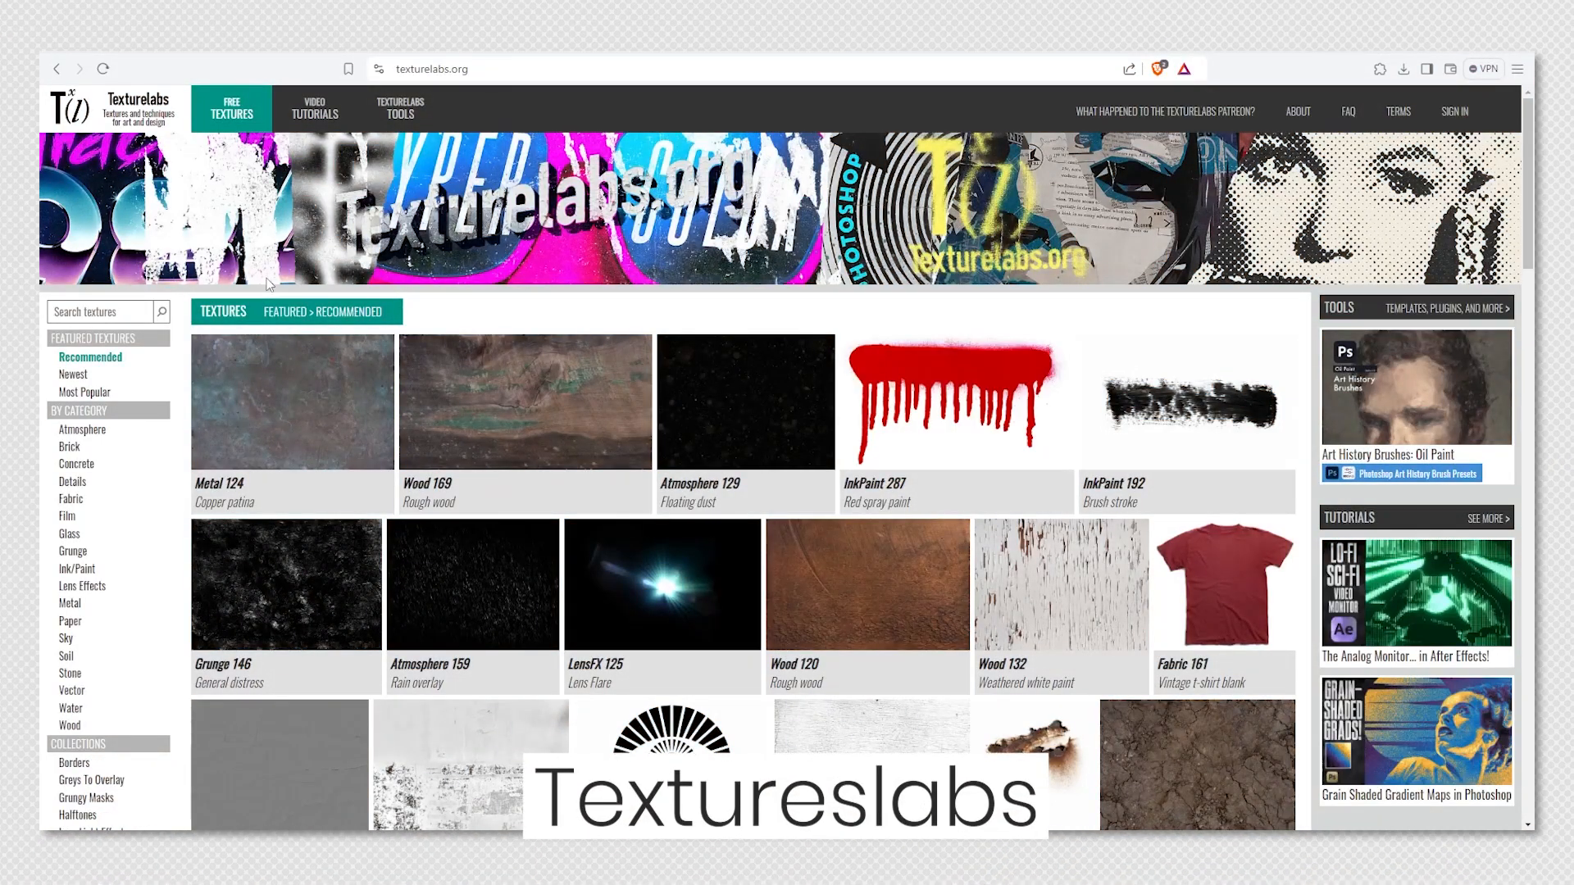
Switch to the browser and browse the grunge category on Texturelabs.
scroll(93, 588, "down", 3)
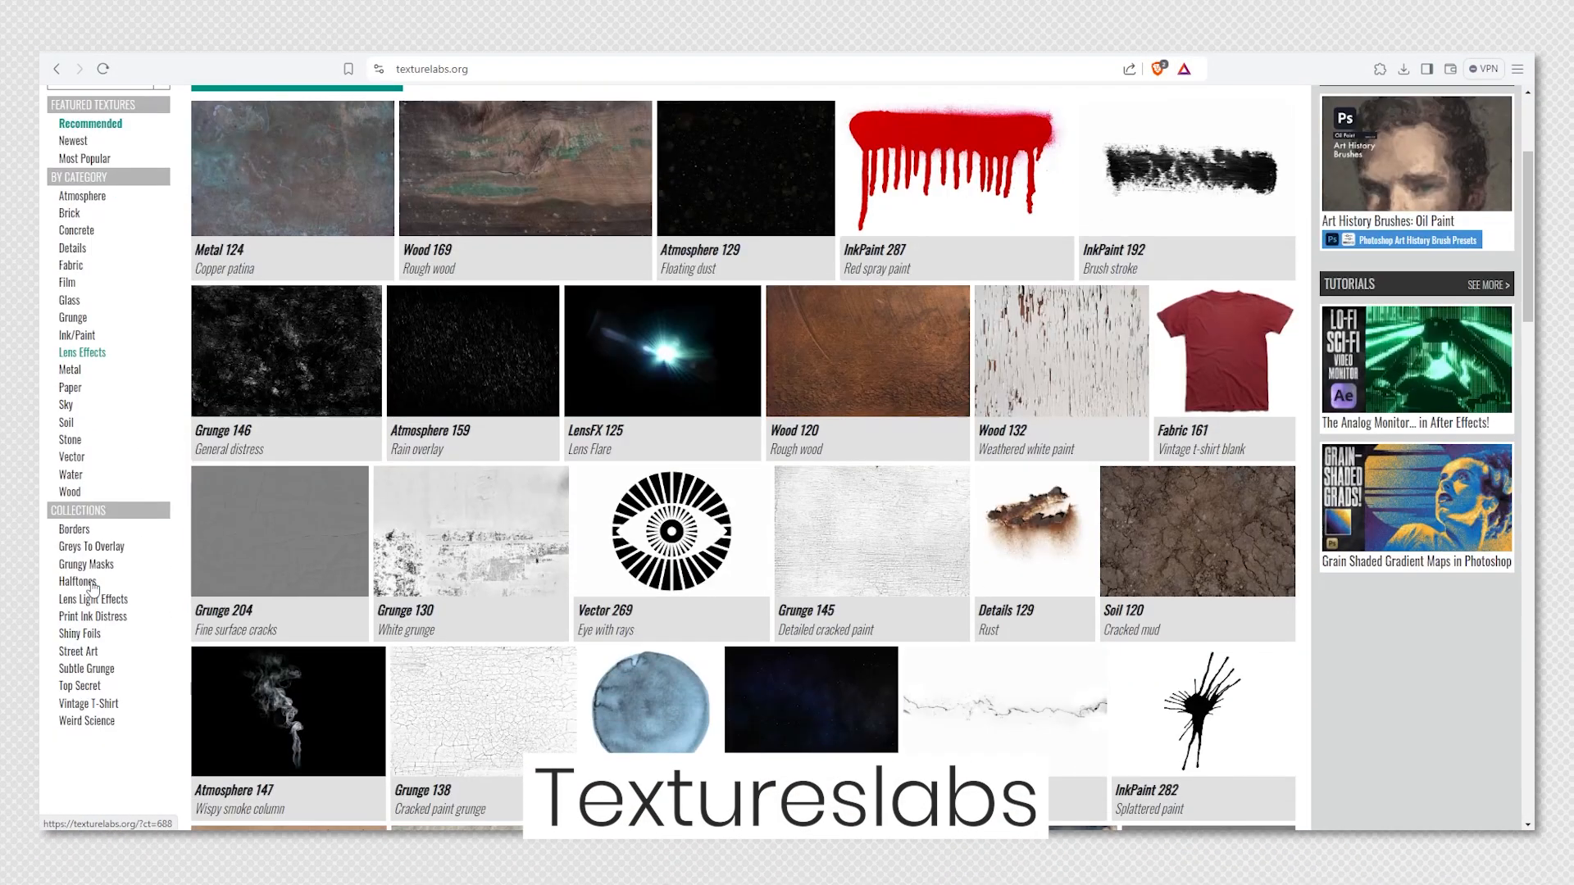
scroll(86, 551, "up", 2)
left_click(80, 475)
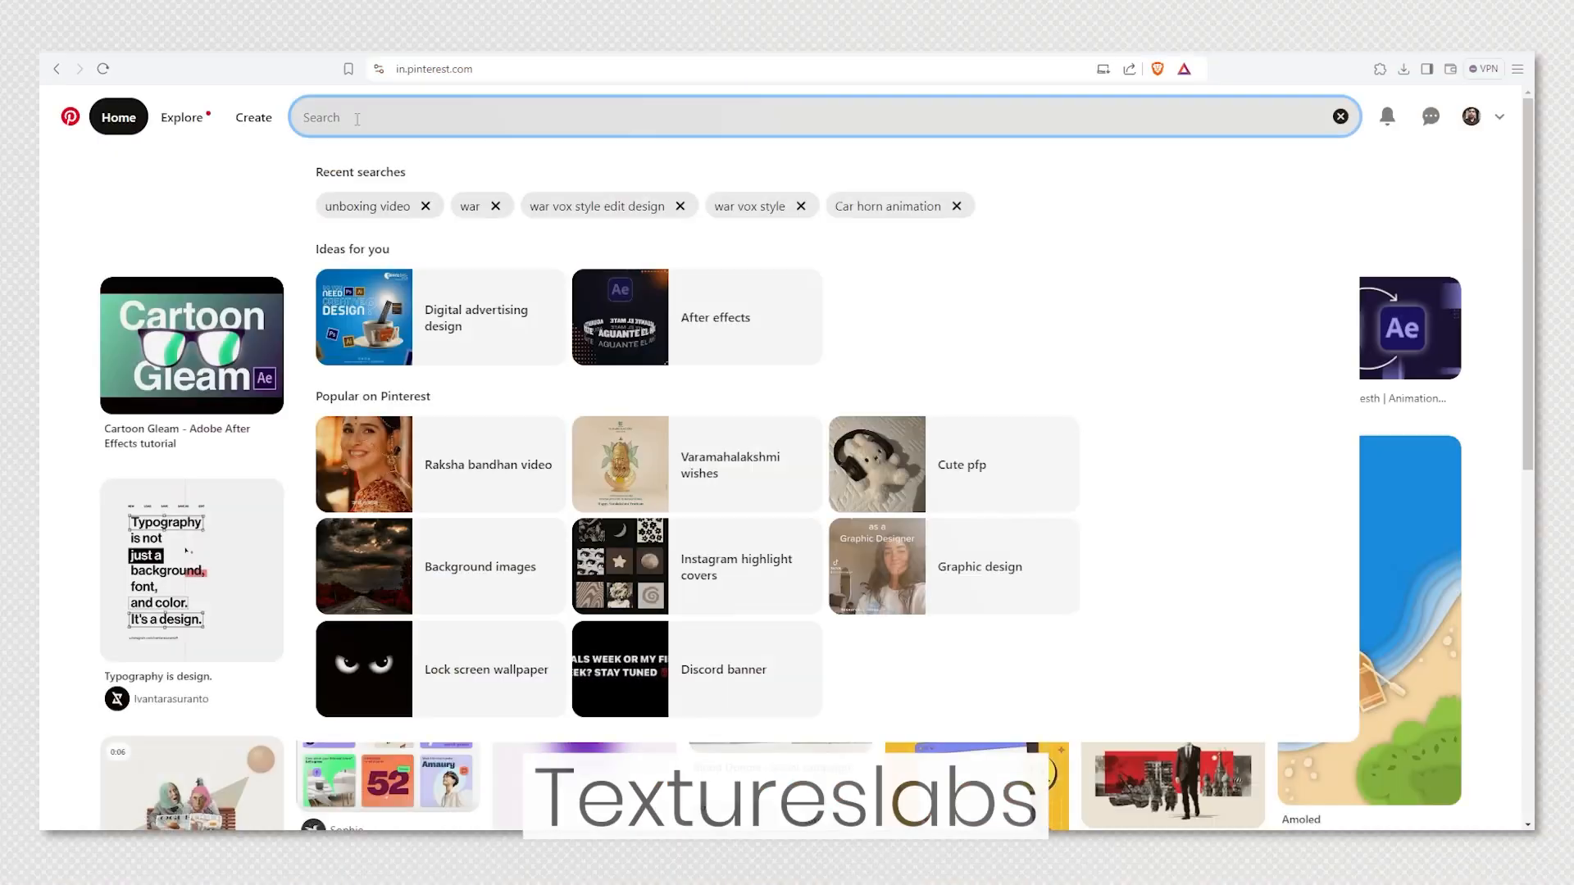
Search Pinterest for "Textures" and scroll through the results.
type("Textures")
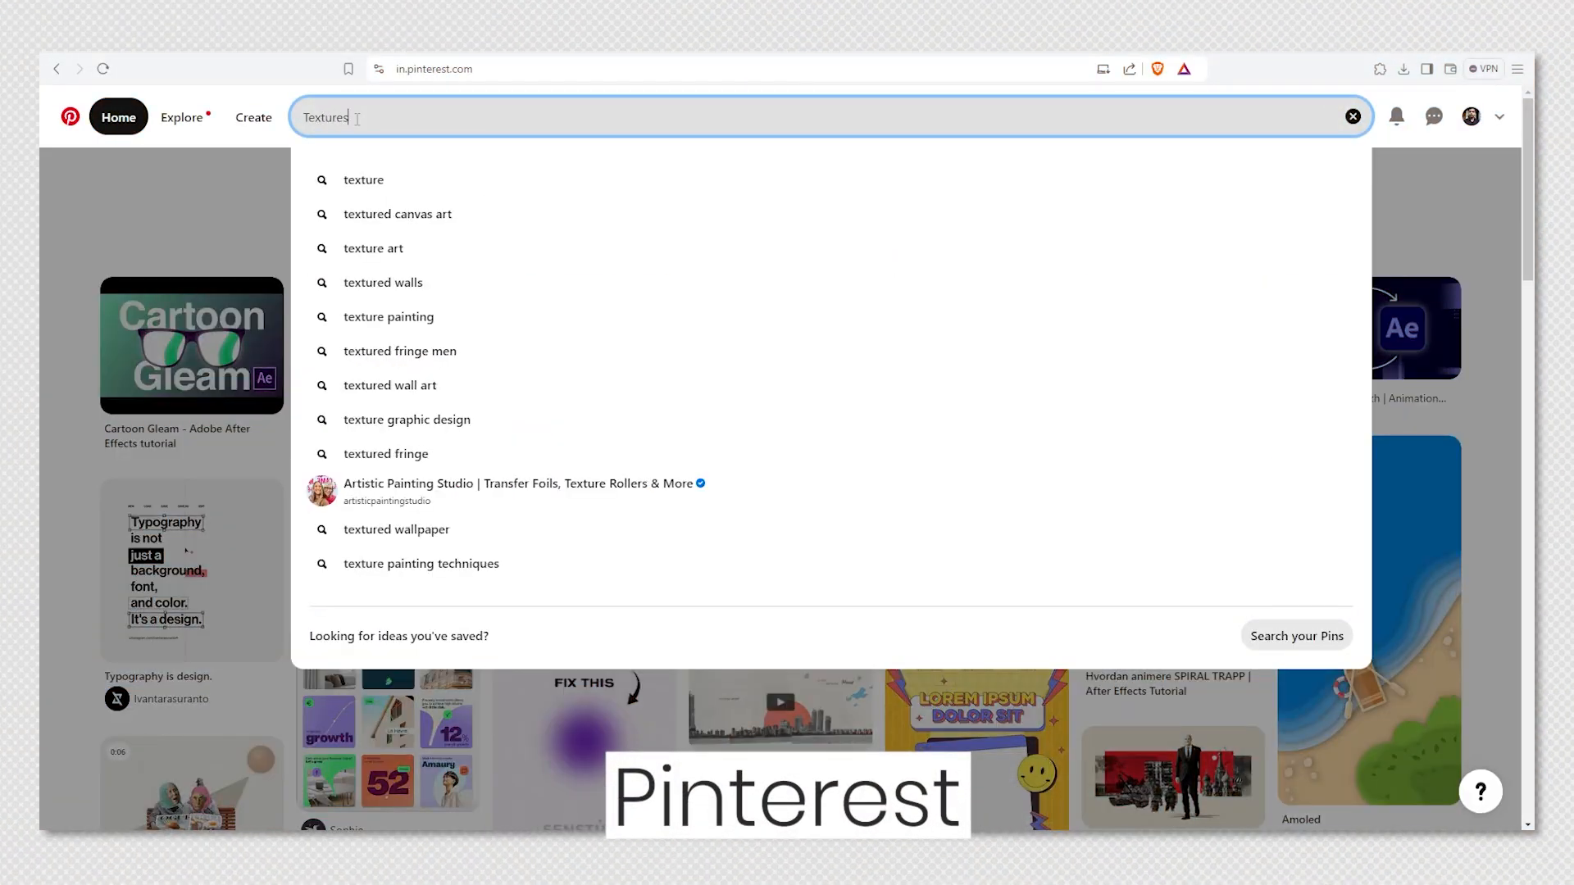
key("Return")
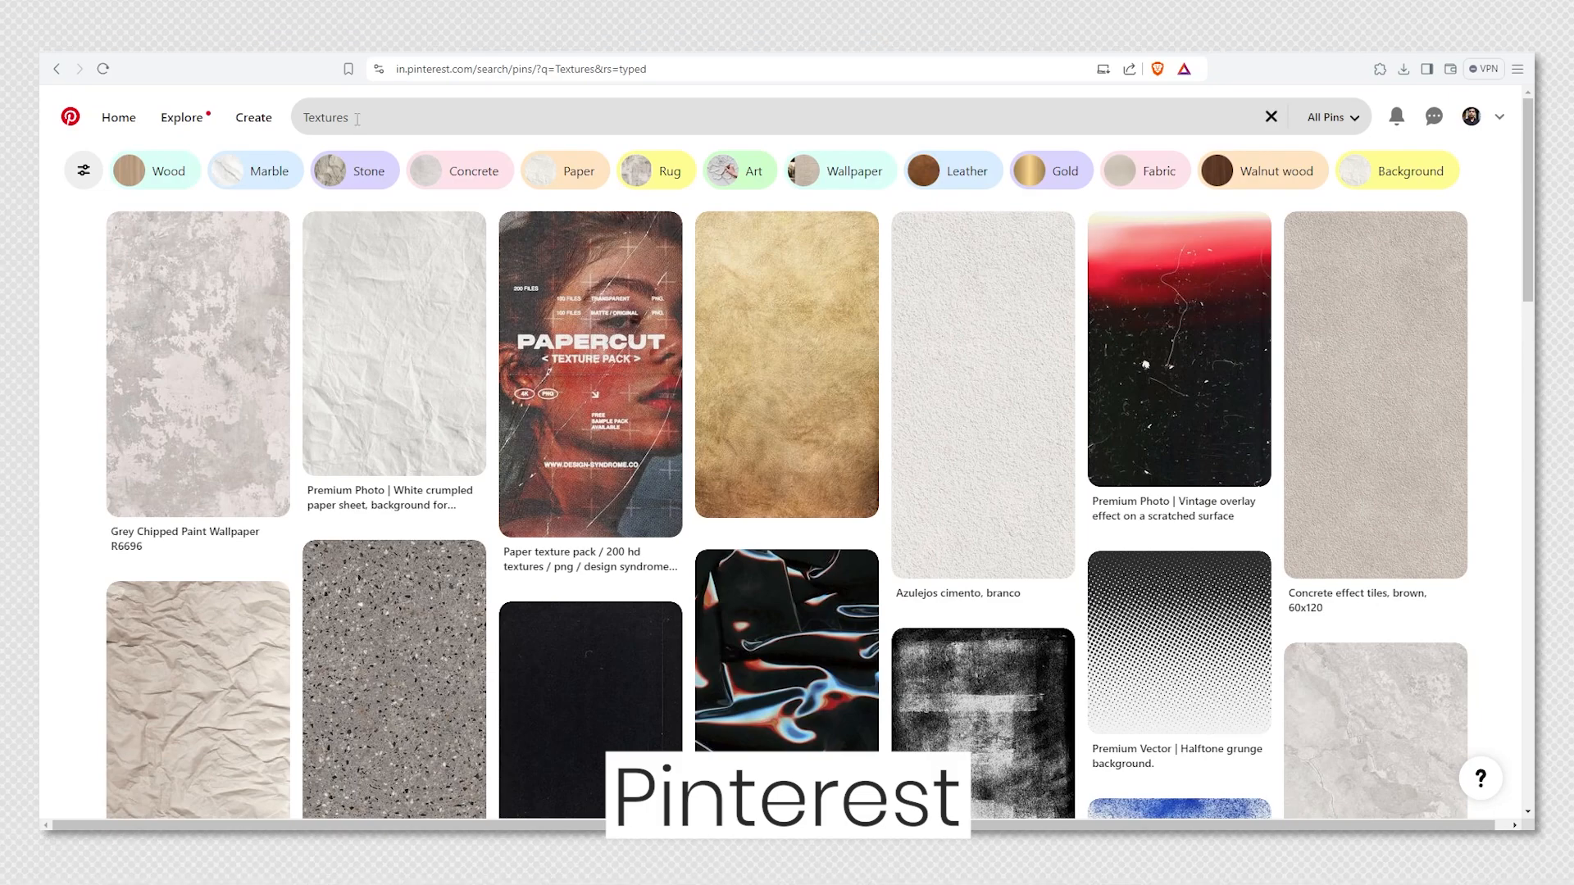
scroll(357, 118, "down", 10)
Search Pinterest for "Dotted Textures" and scroll through the results.
left_click(305, 117)
type("Dotte")
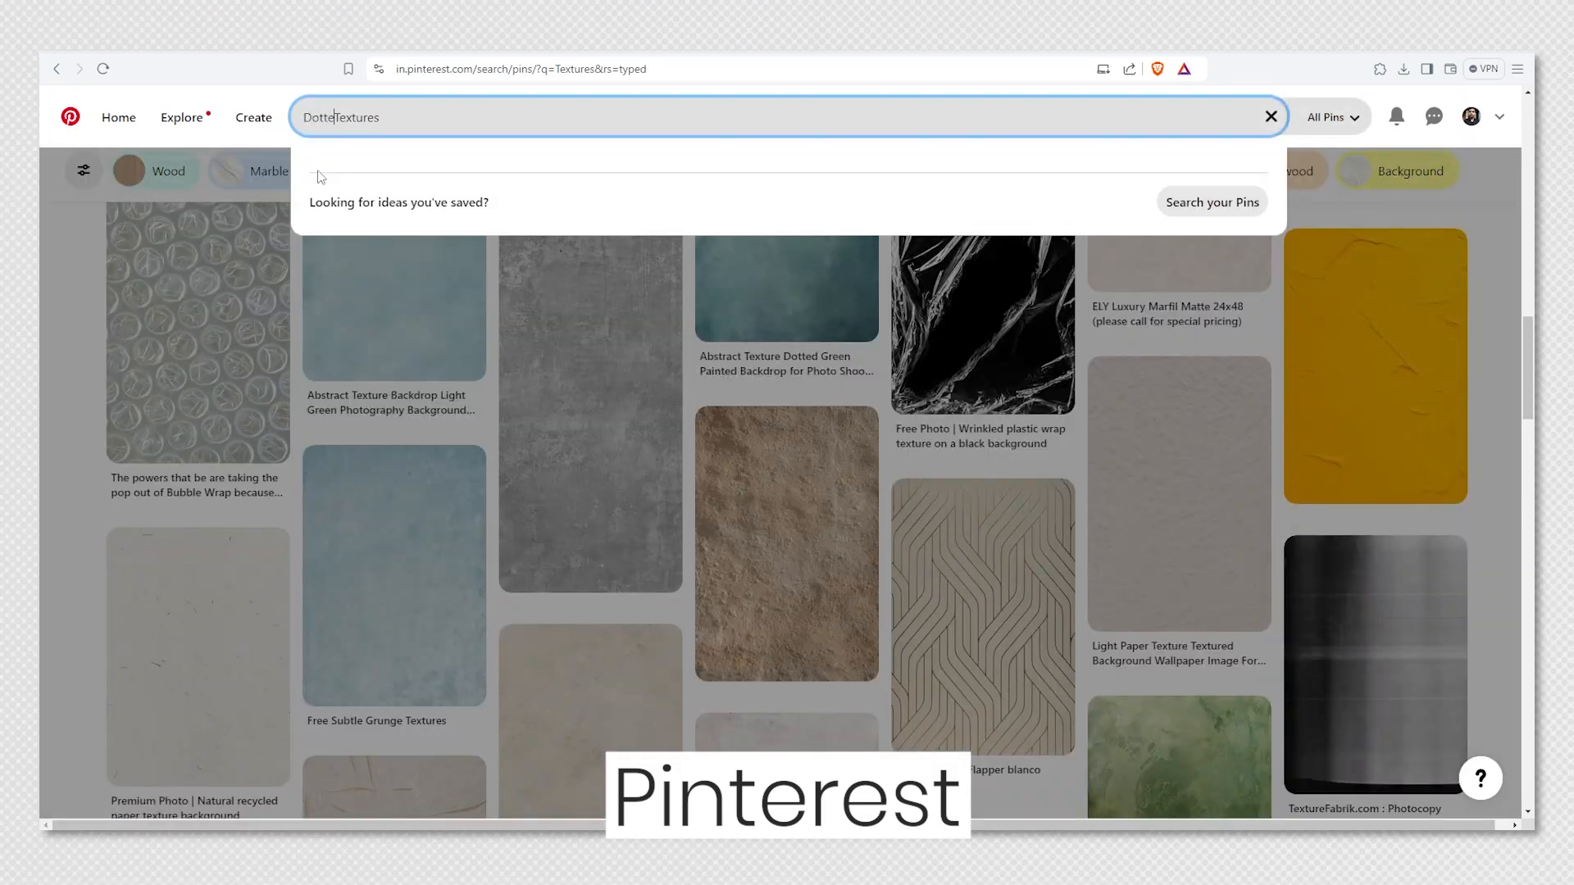
type("d")
key("Return")
scroll(1503, 377, "down", 5)
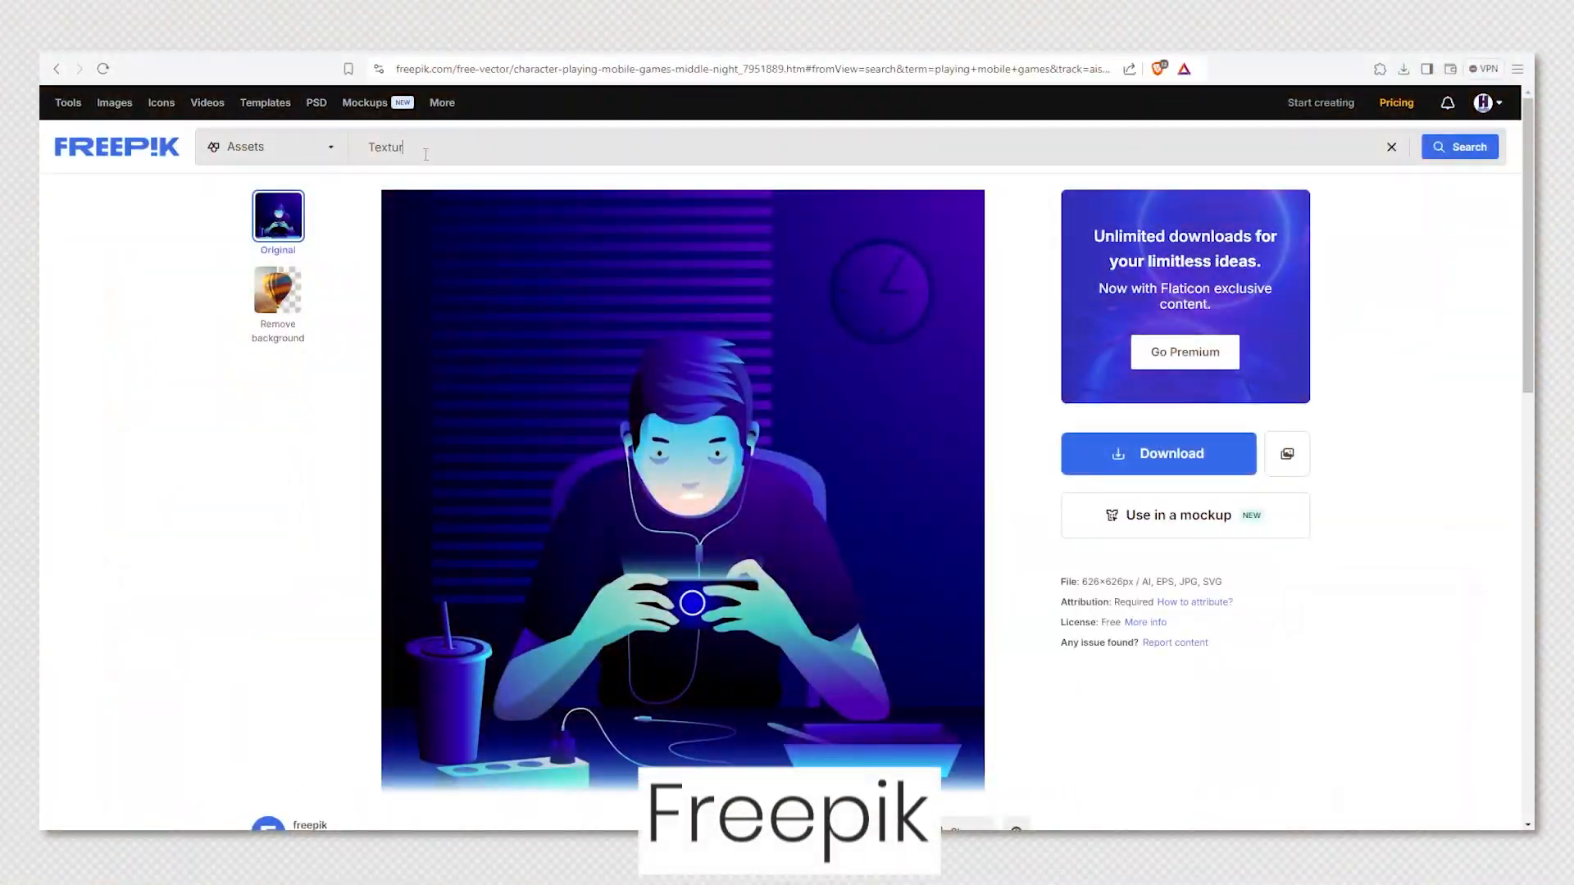
Search Freepik for "Textures" and then "Dotted Textures", scrolling through the results.
key("Return")
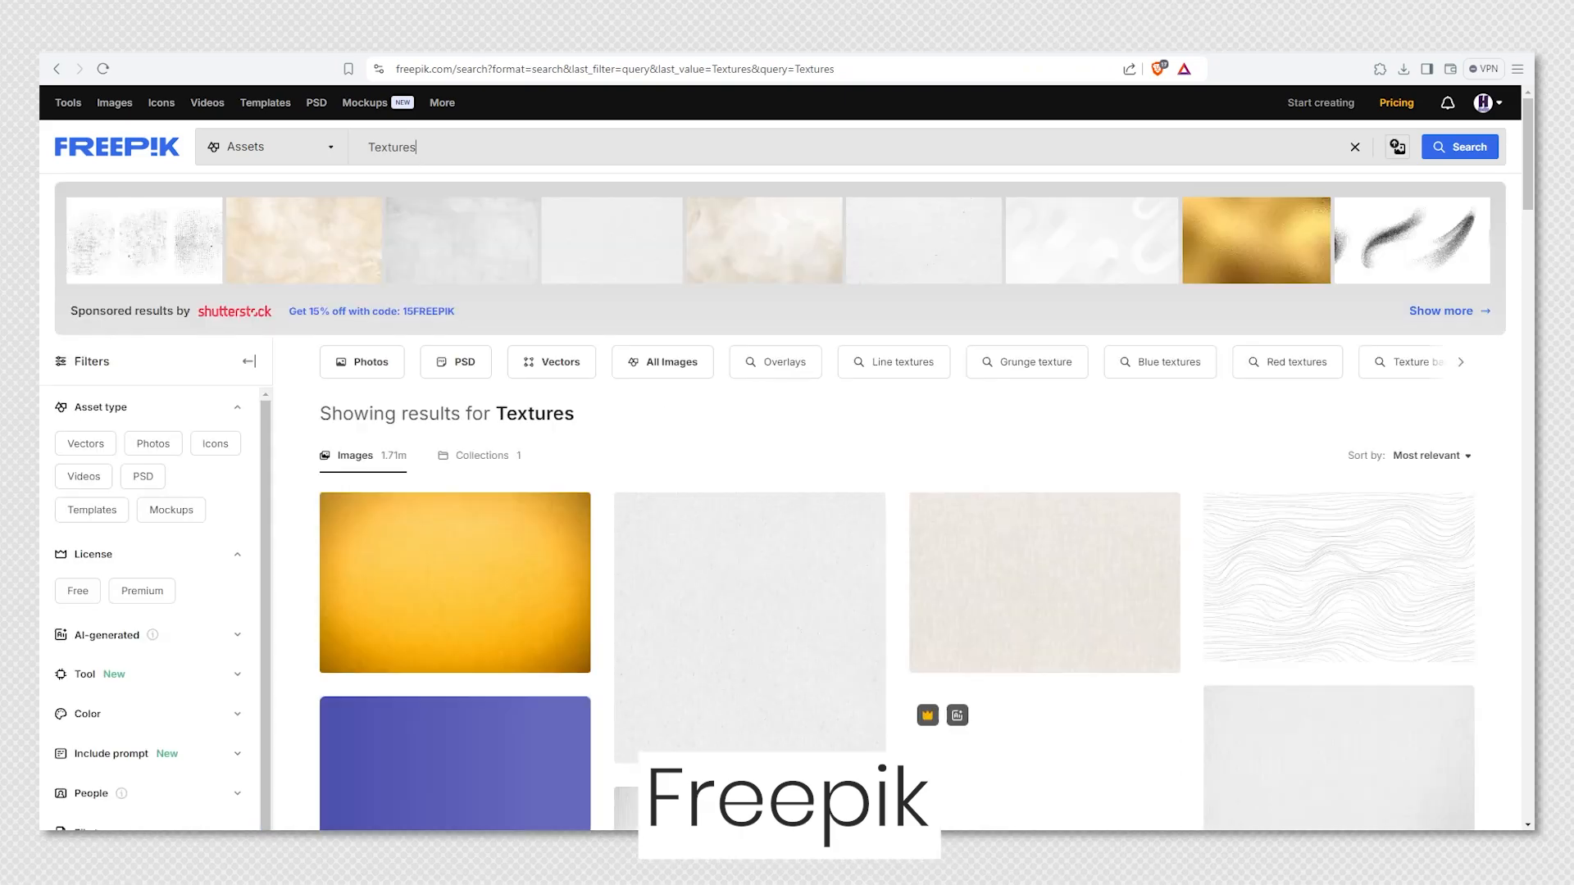
scroll(1503, 452, "down", 15)
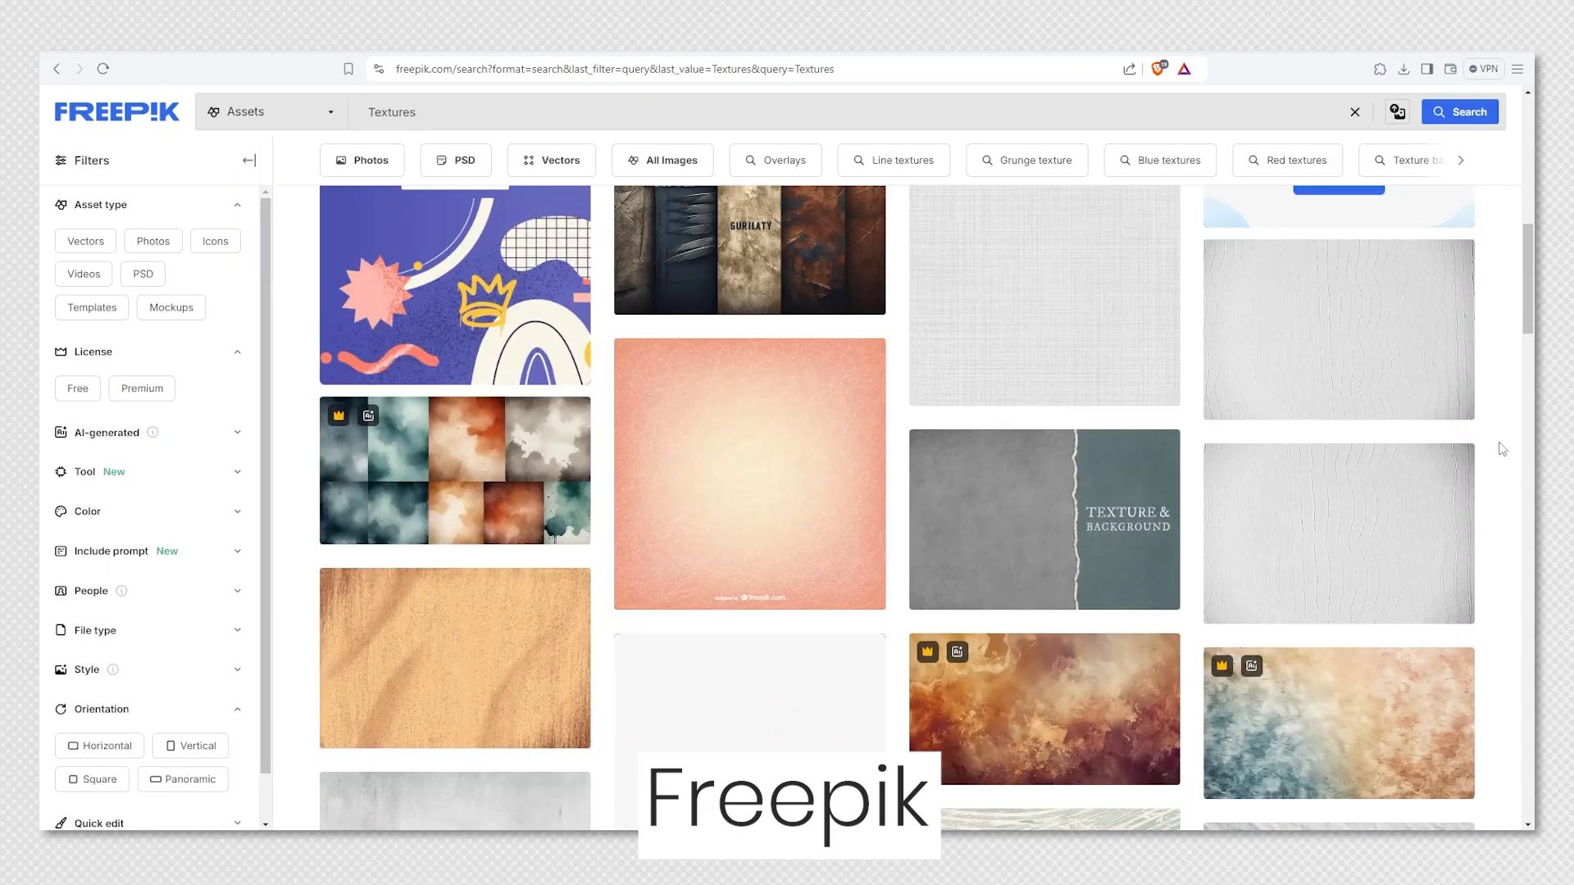
type("tted")
key("Return")
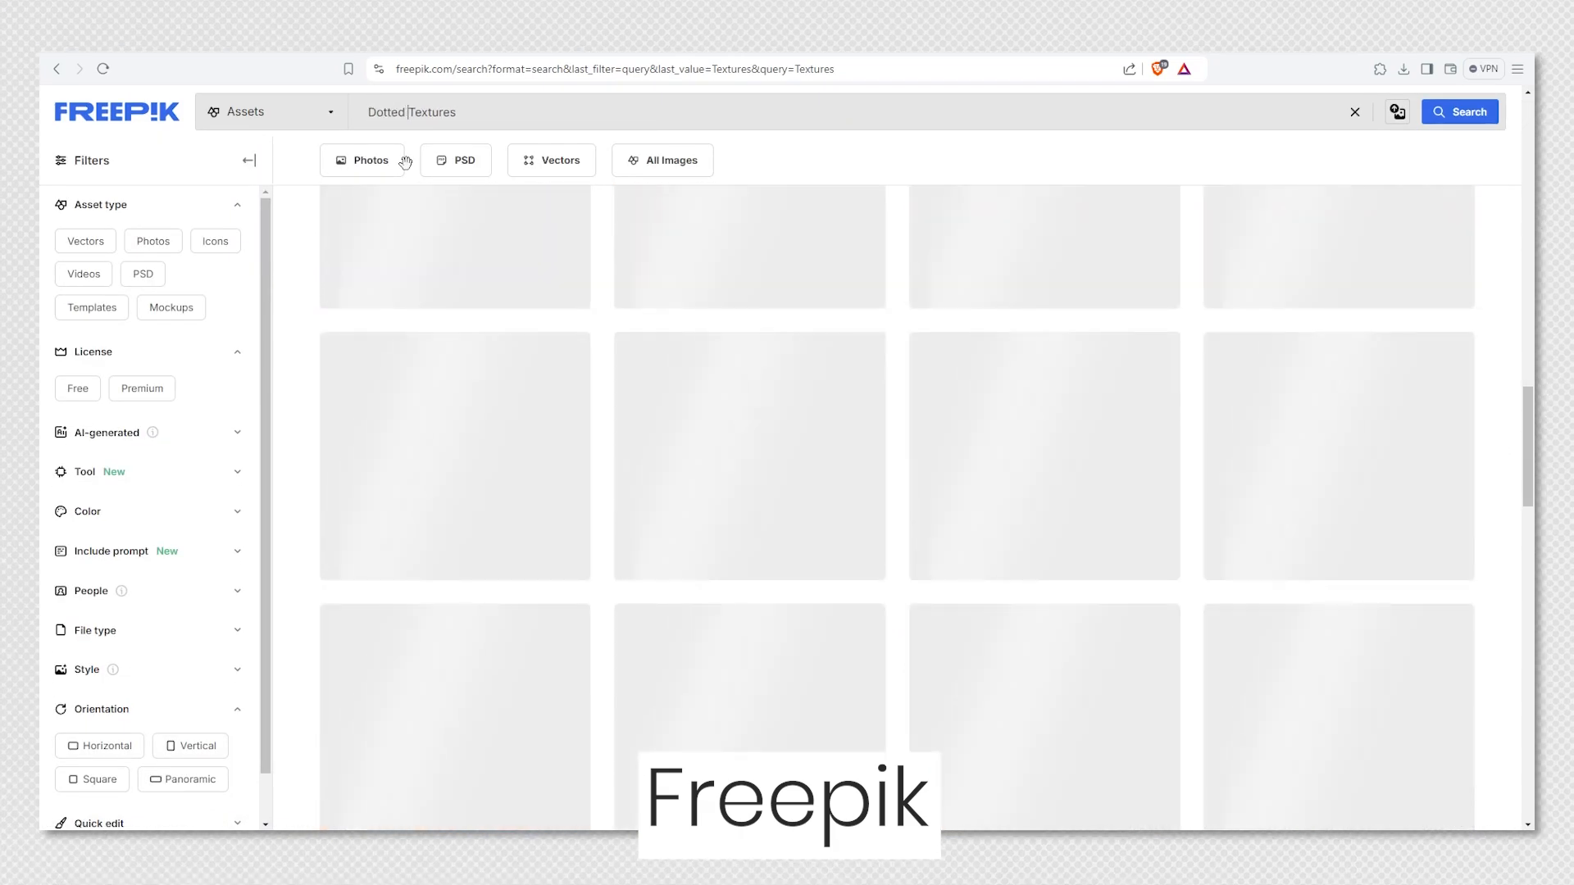
scroll(1520, 481, "down", 5)
scroll(1521, 481, "down", 15)
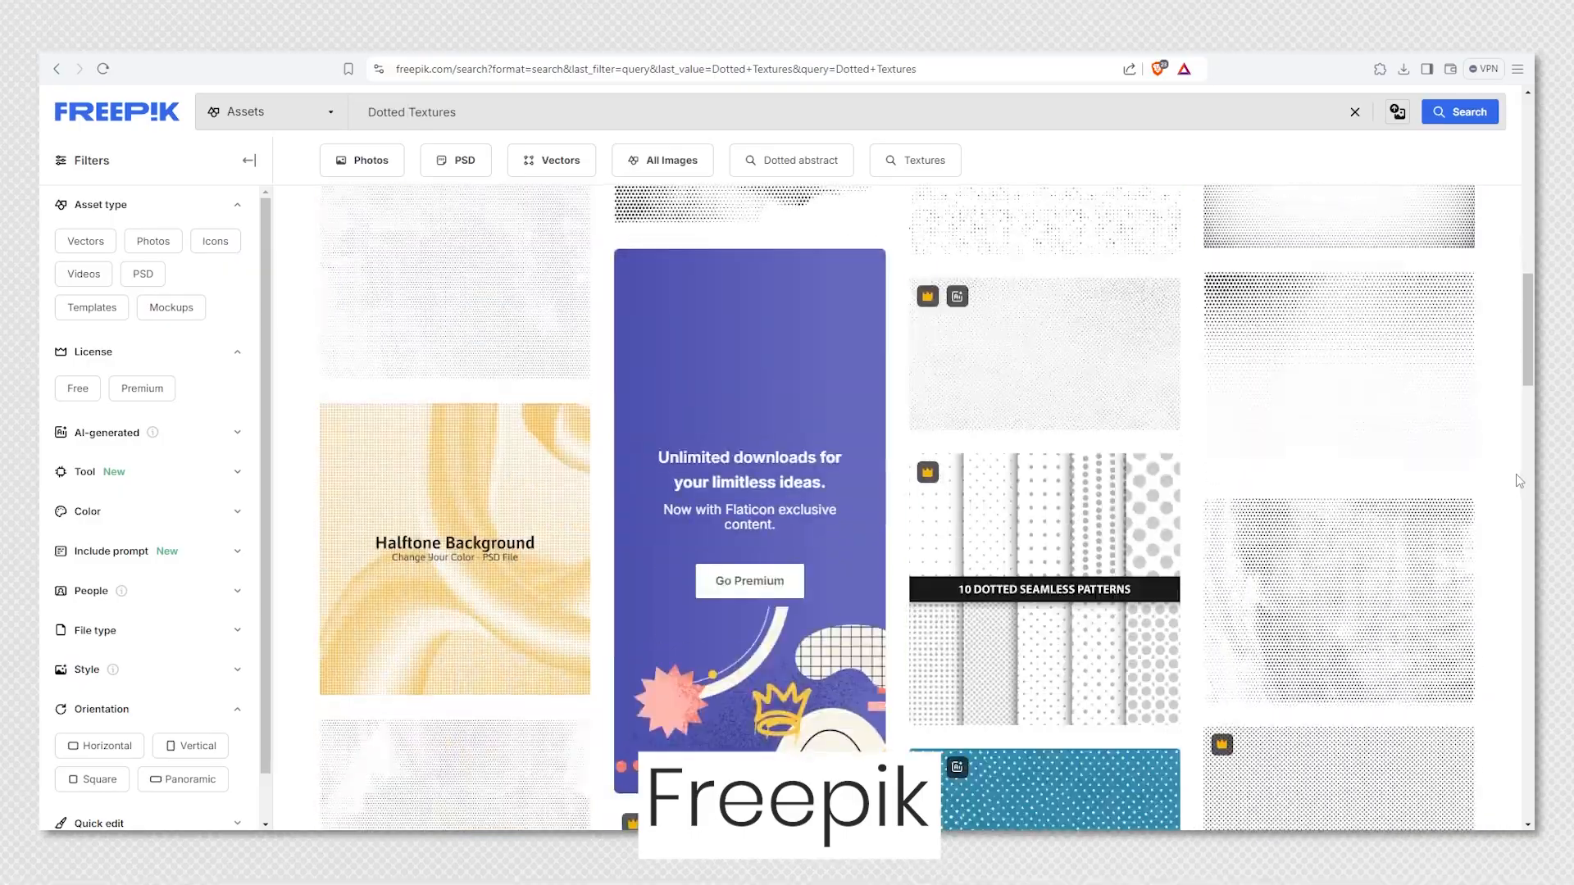
scroll(1515, 477, "down", 10)
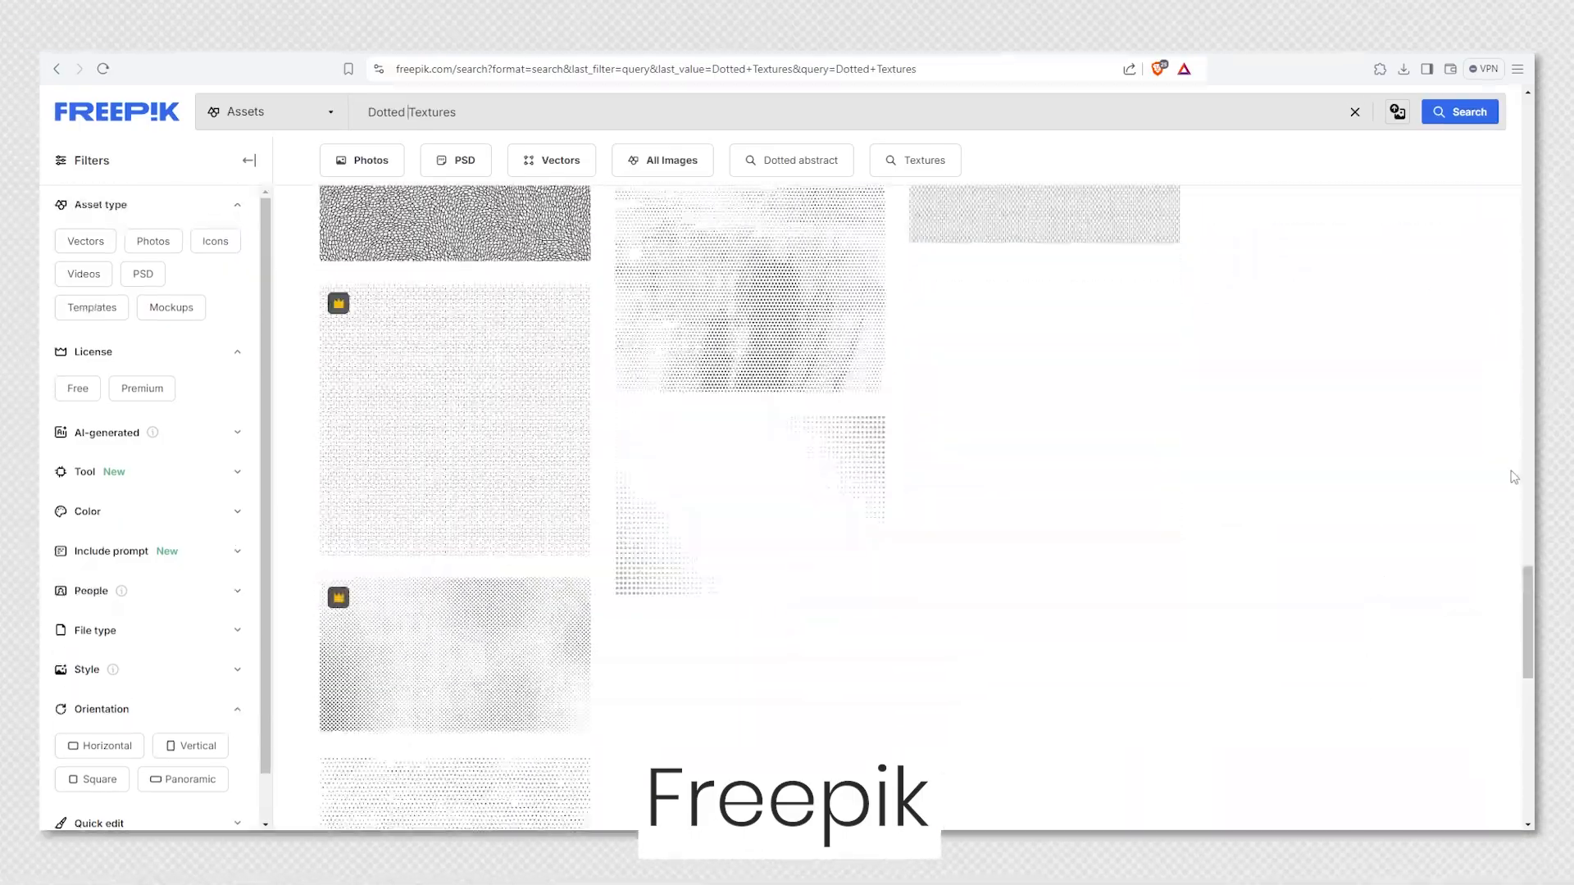